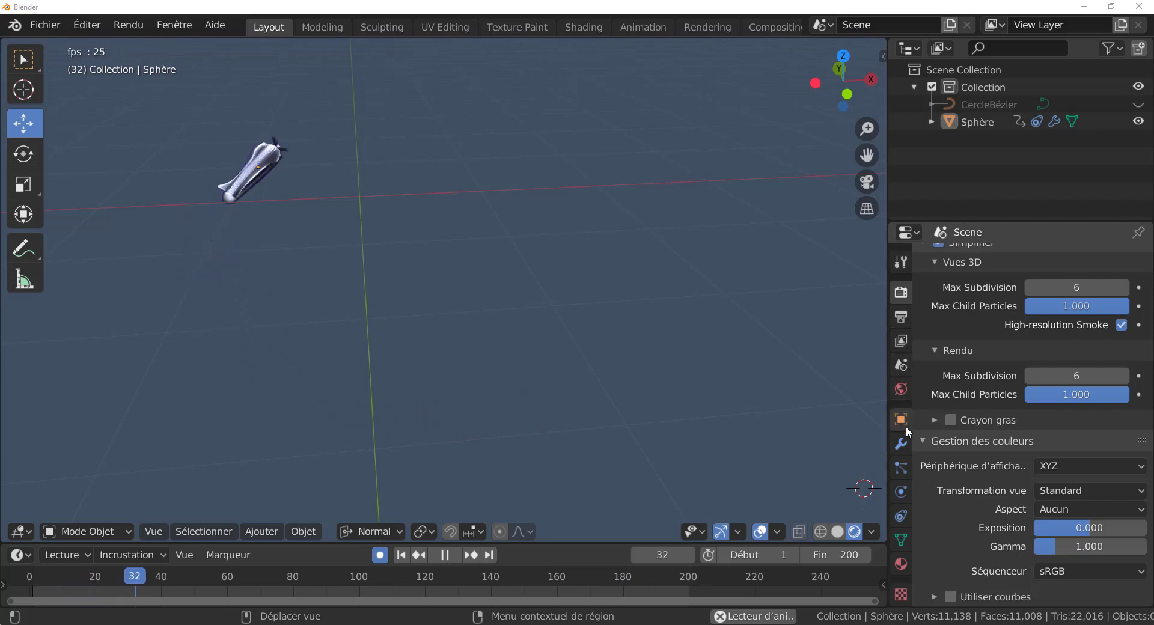
- Look up the Suivre chemin constraint among the sphere's available object constraints
left_click(901, 519)
left_click(1015, 259)
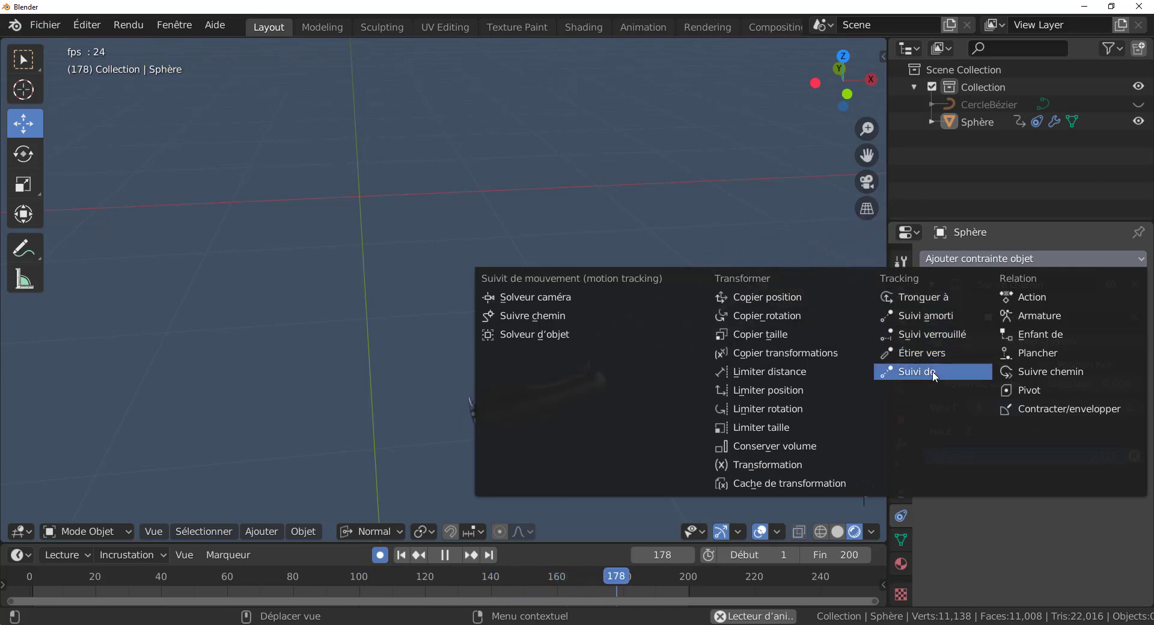
left_click(1037, 373)
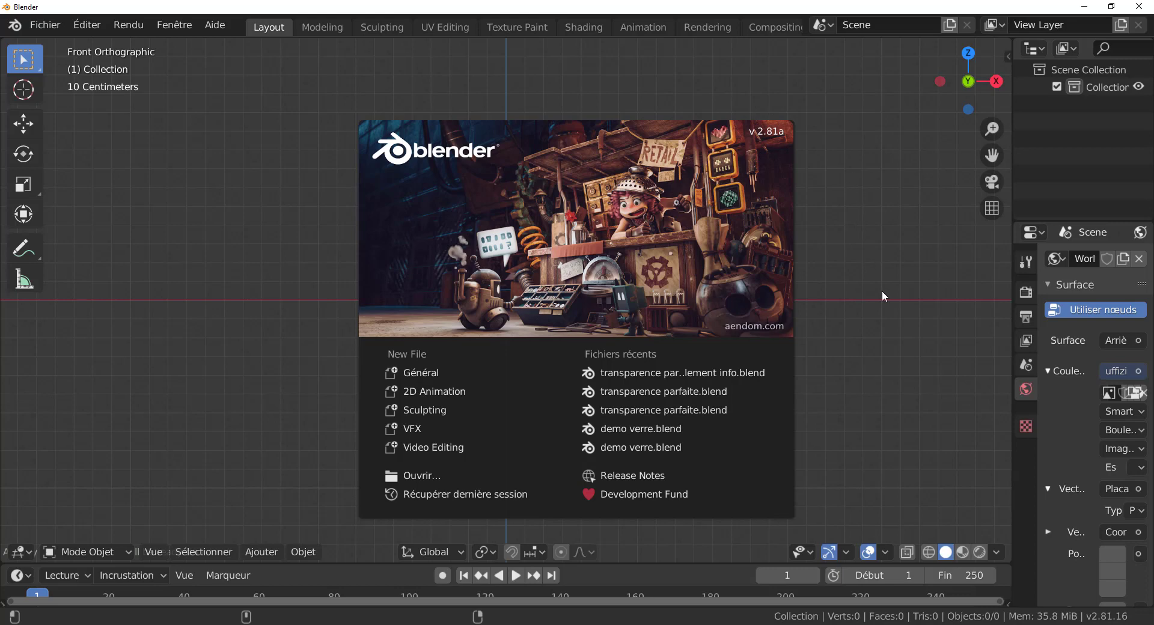
- Add a monkey mesh at the scene origin and scale it down to about 0.11 on all axes
left_click(911, 313)
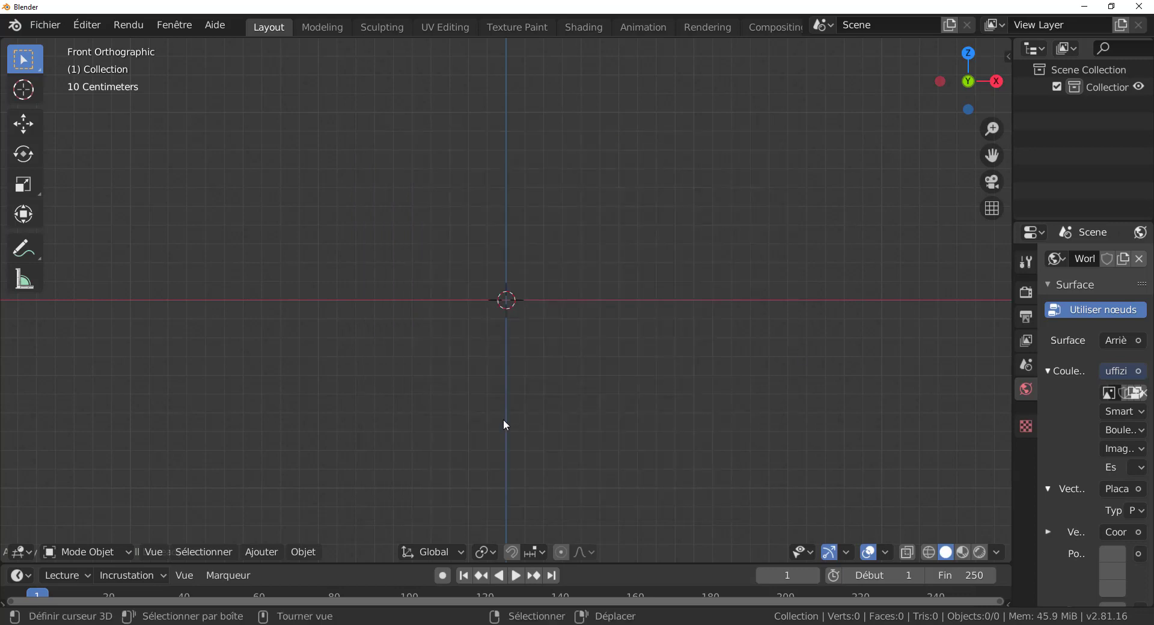
left_click(258, 556)
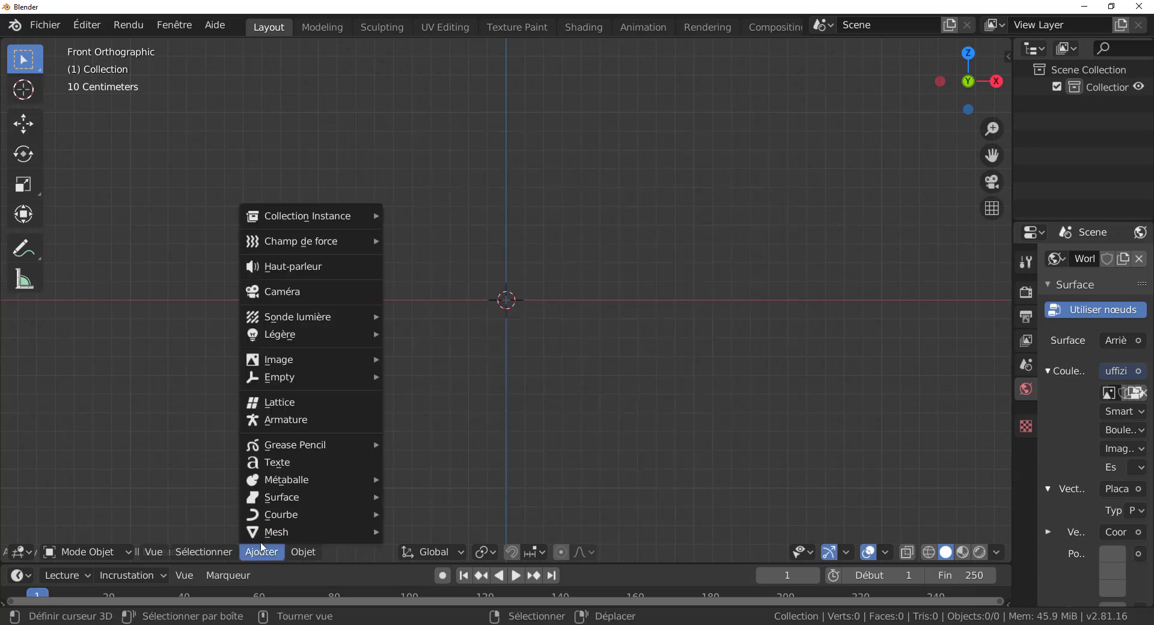
mouse_move(262, 534)
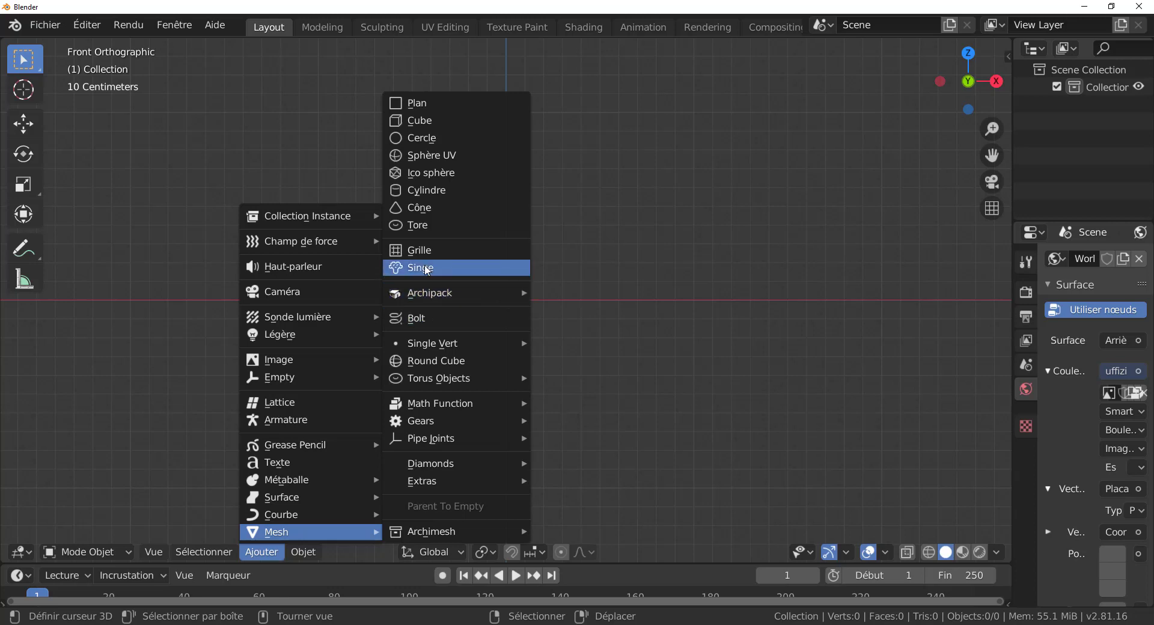
left_click(426, 271)
key("s")
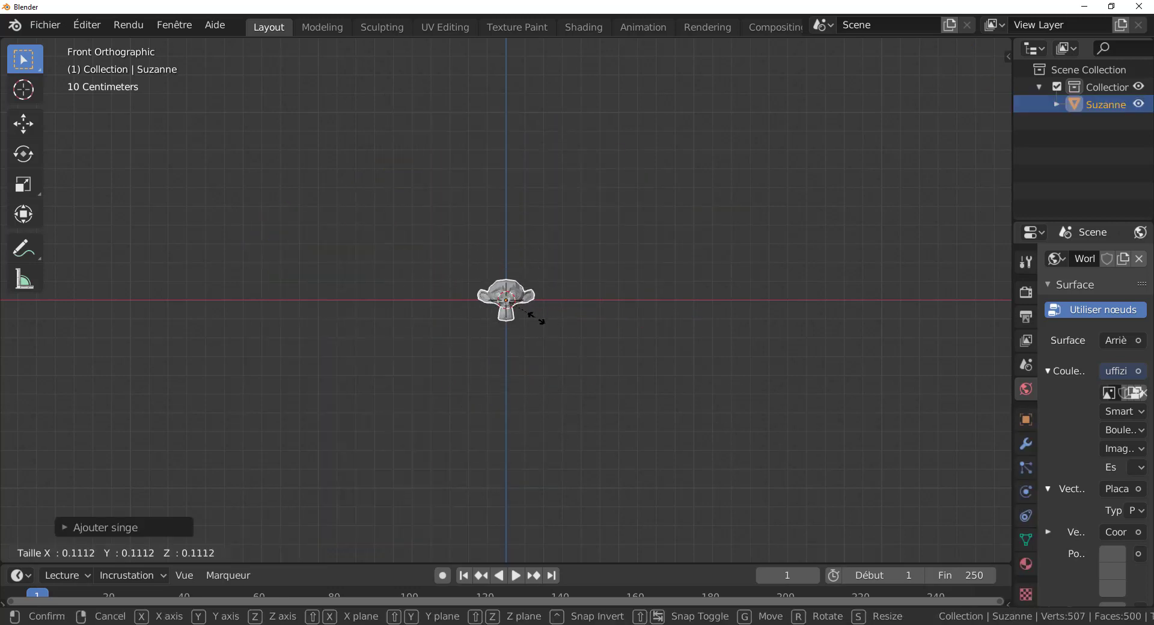
left_click(533, 320)
- Add a Bézier circle centred on the monkey to serve as its path
left_click(273, 554)
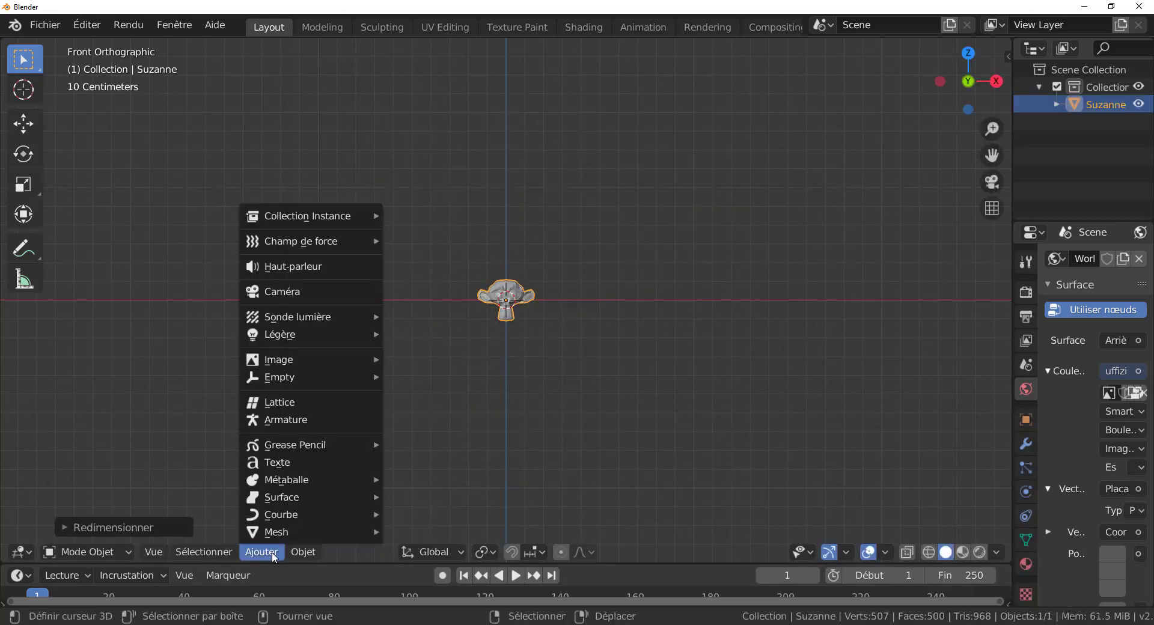
mouse_move(268, 514)
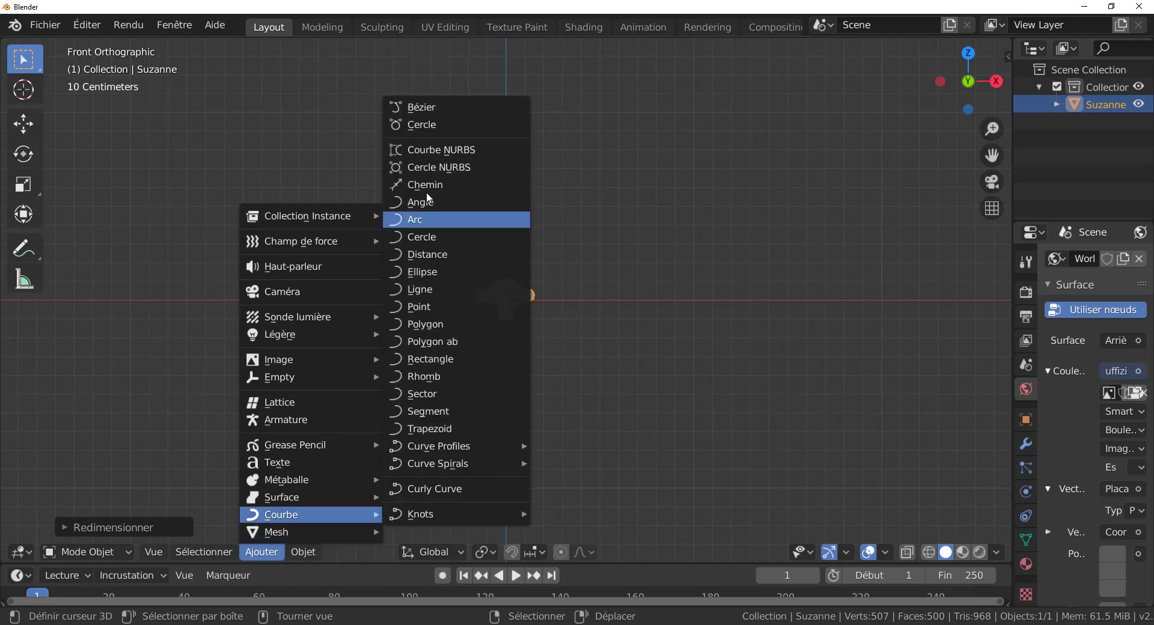
left_click(432, 123)
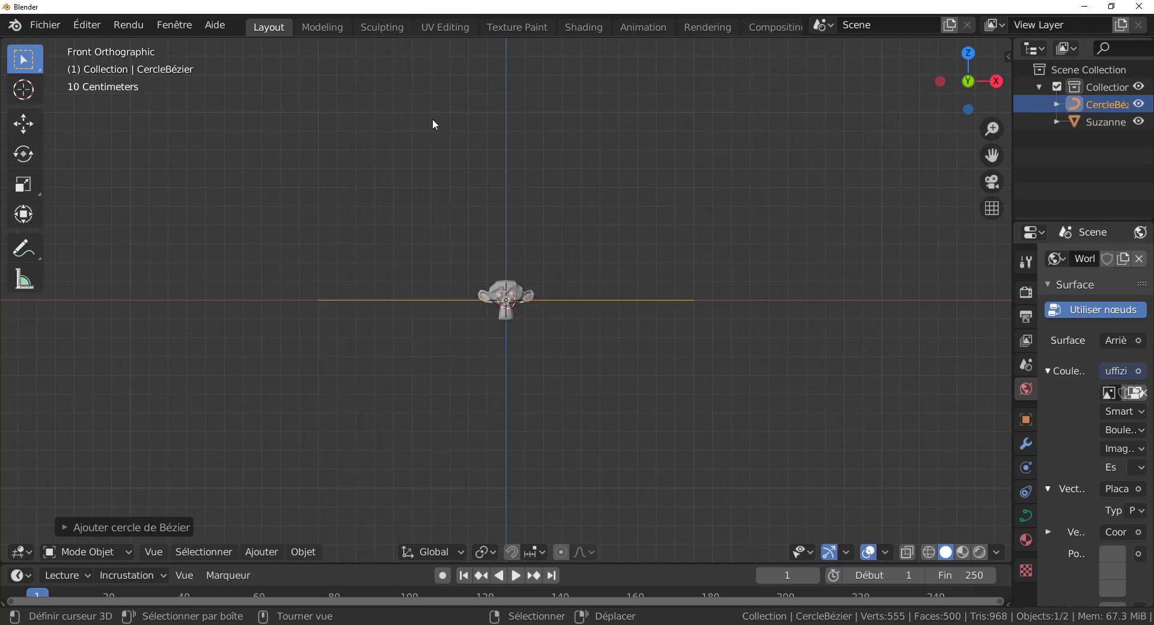
middle_click_drag(663, 357, 581, 458)
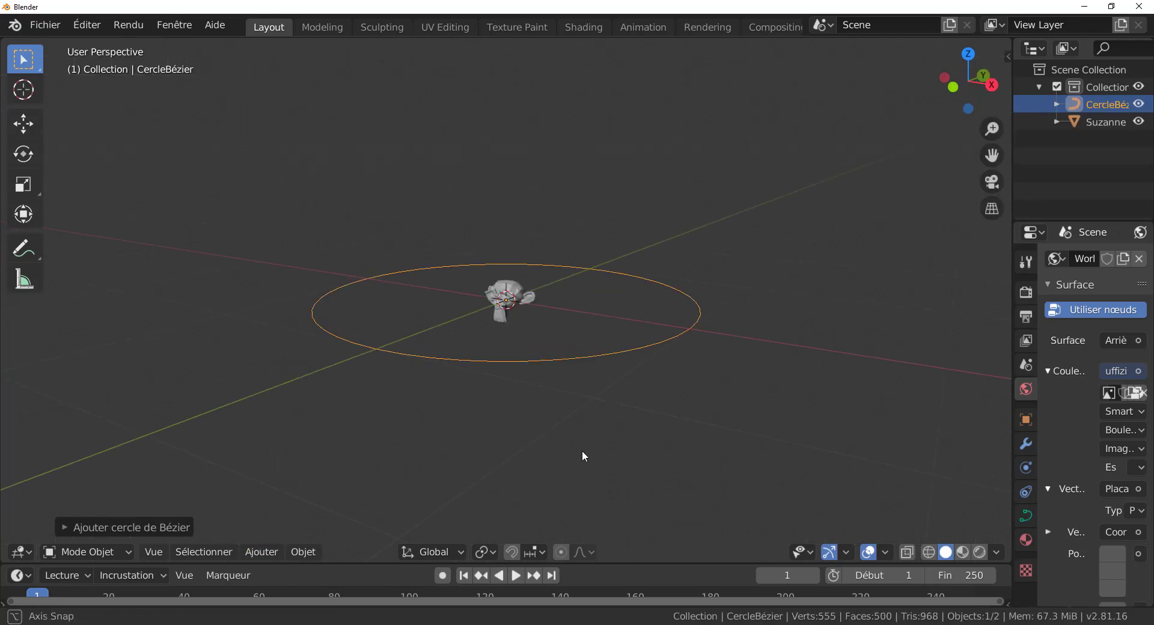
- Give the monkey a Suivre chemin constraint with CercleBézier as its target
left_click(506, 297)
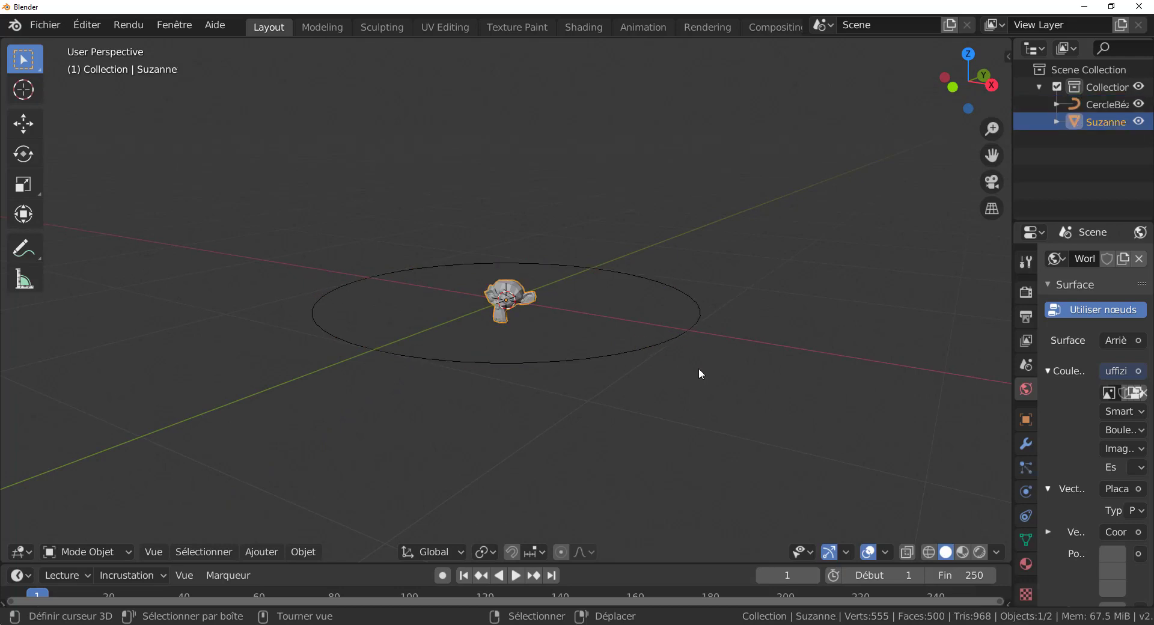
scroll(739, 428, "up", 2)
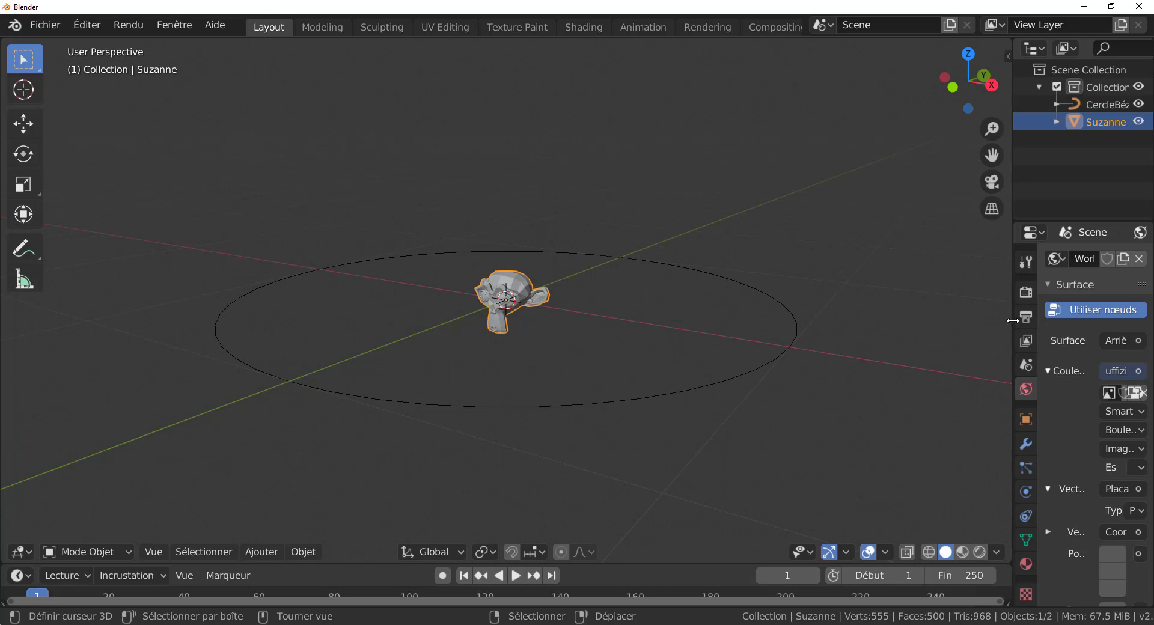
left_click_drag(1012, 320, 839, 320)
left_click(852, 515)
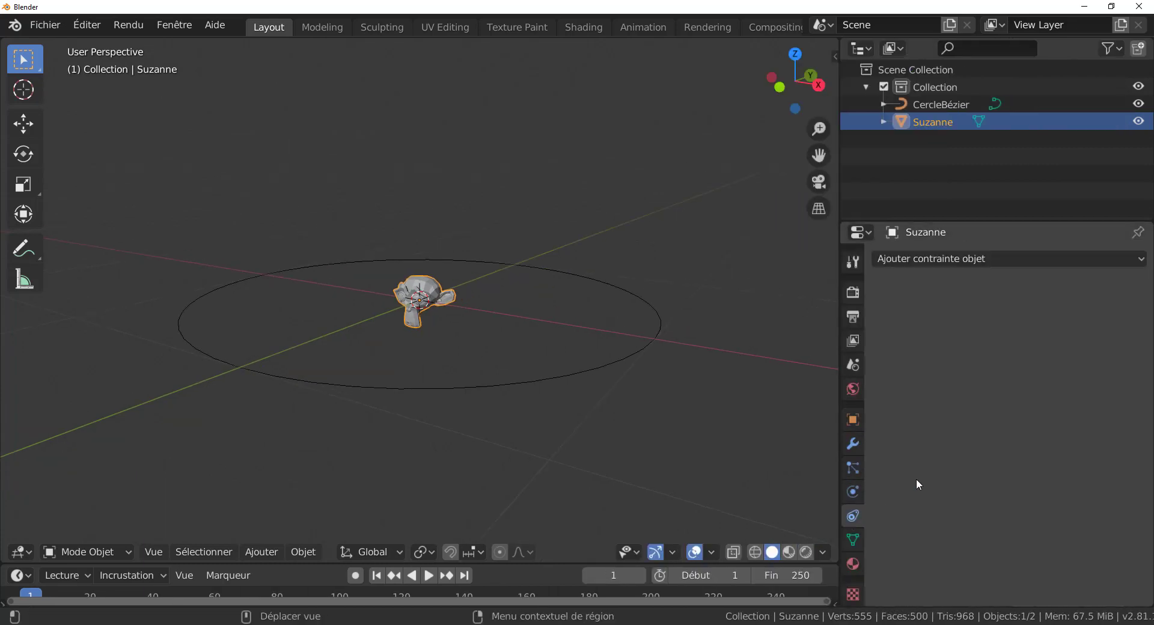
left_click(986, 258)
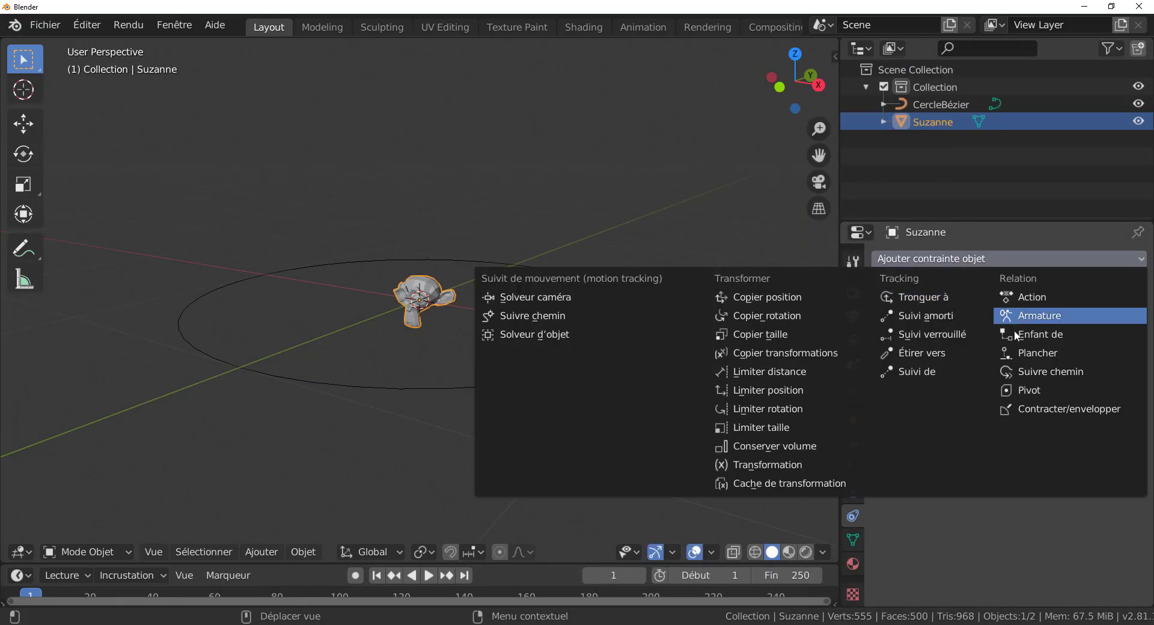
left_click(1034, 371)
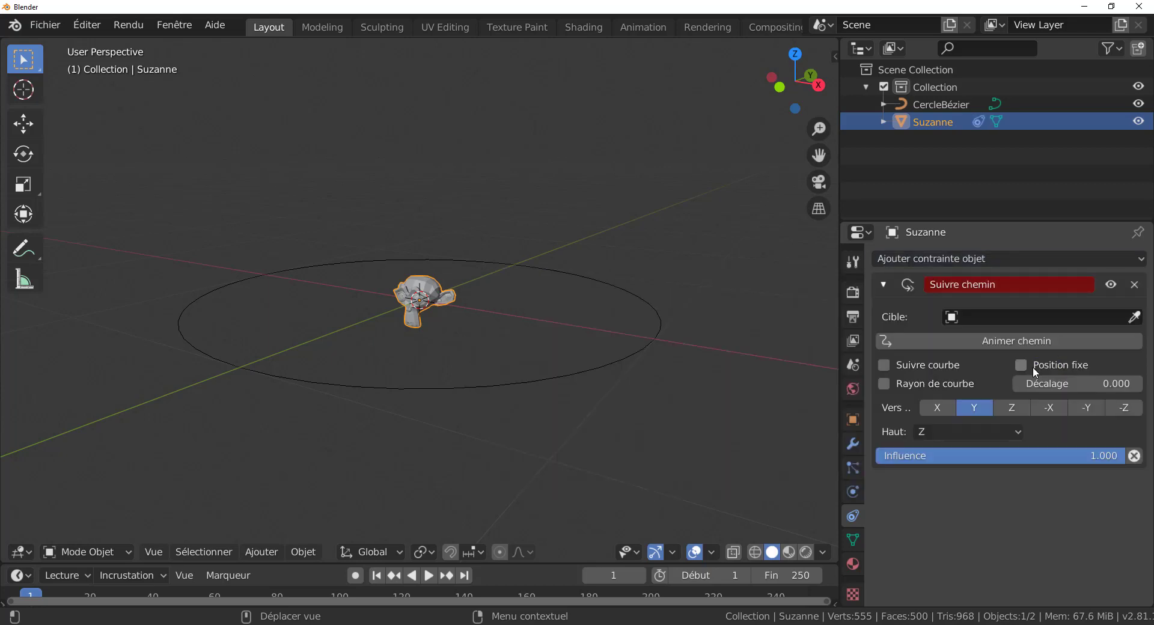
left_click(1008, 317)
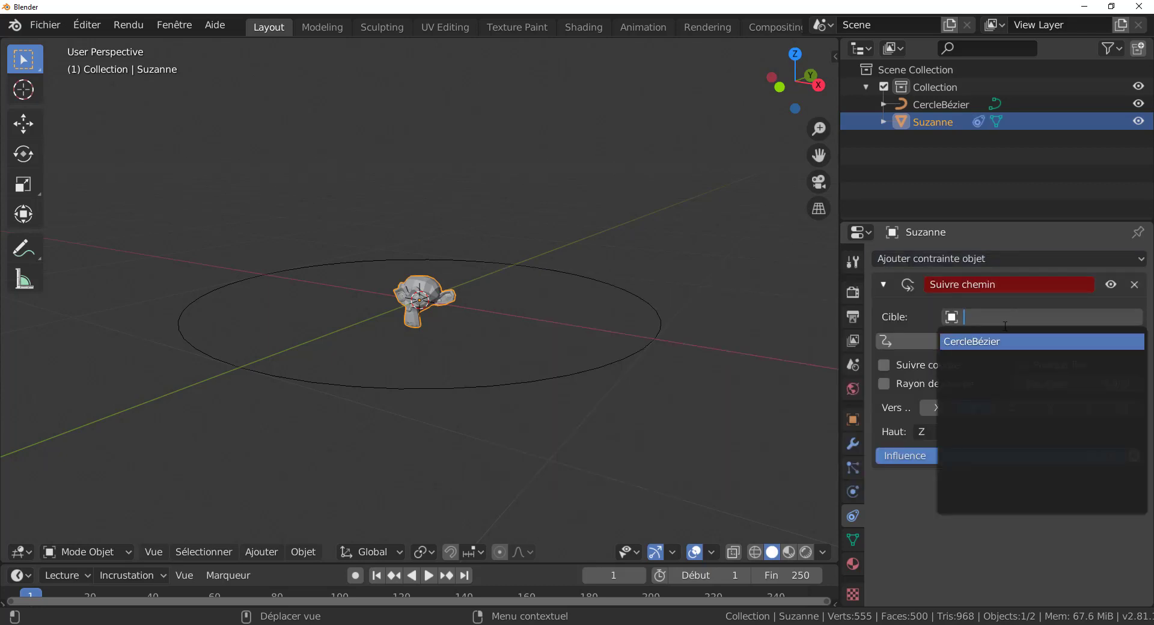
left_click(1002, 341)
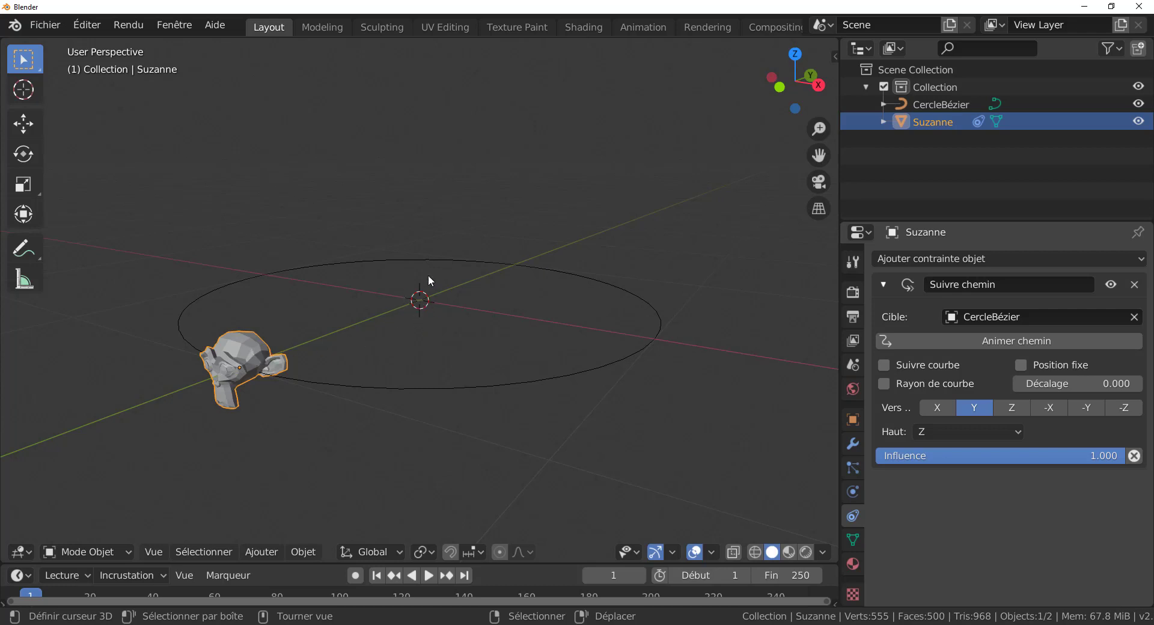
- Enable Suivre courbe on the monkey's path constraint and play the animation briefly to test it
scroll(414, 310, "up", 3)
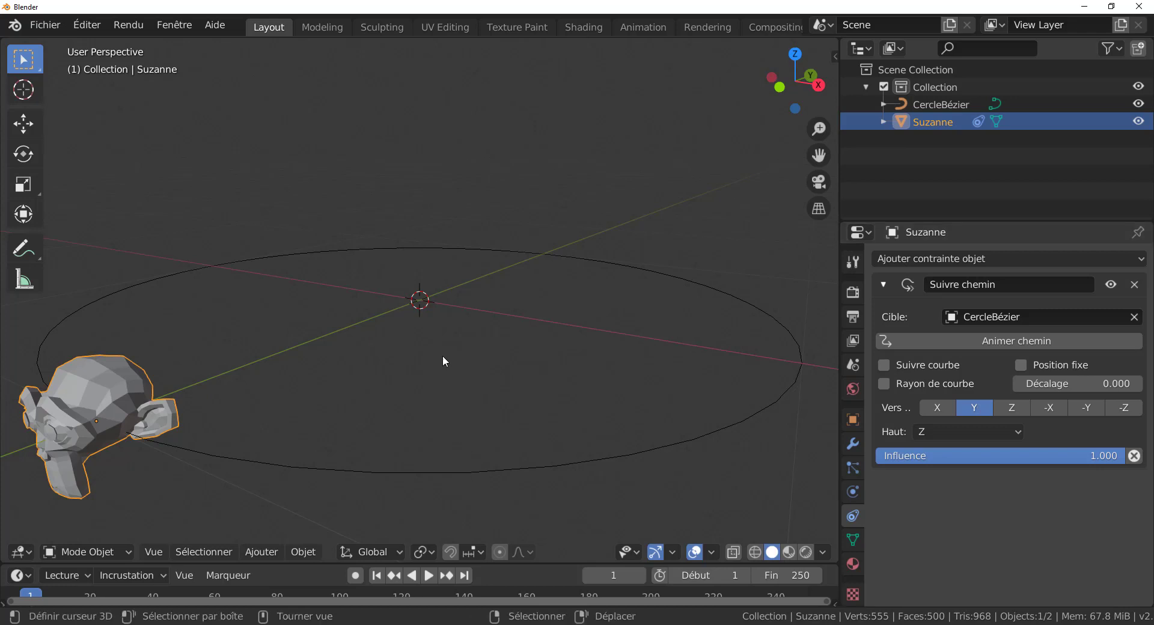
scroll(443, 355, "down", 3)
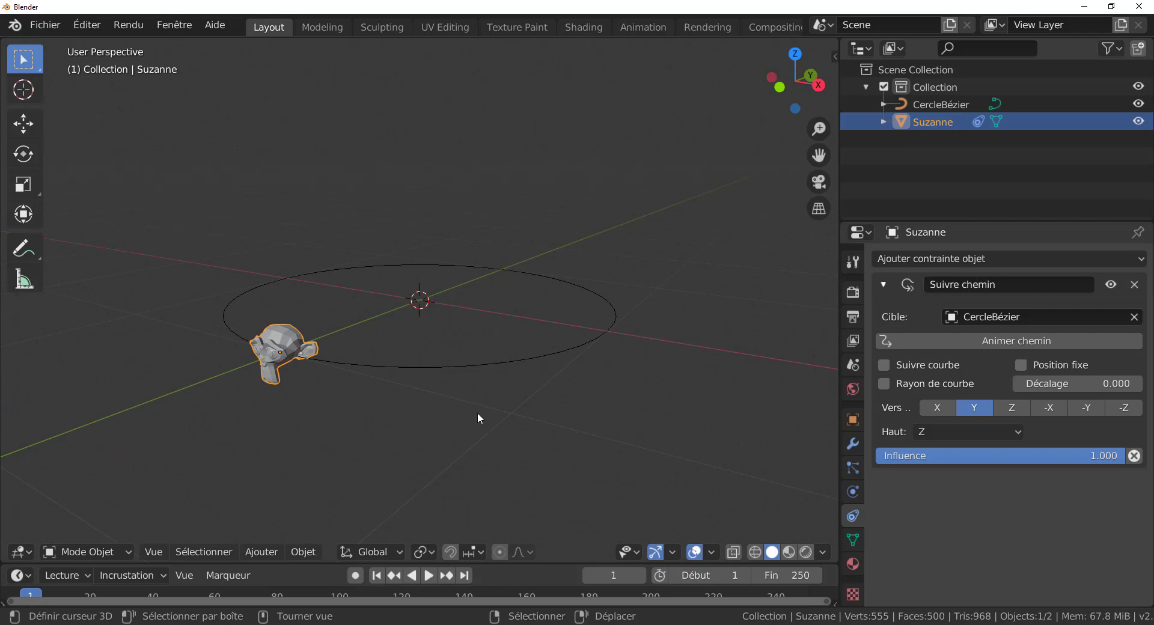
left_click(884, 364)
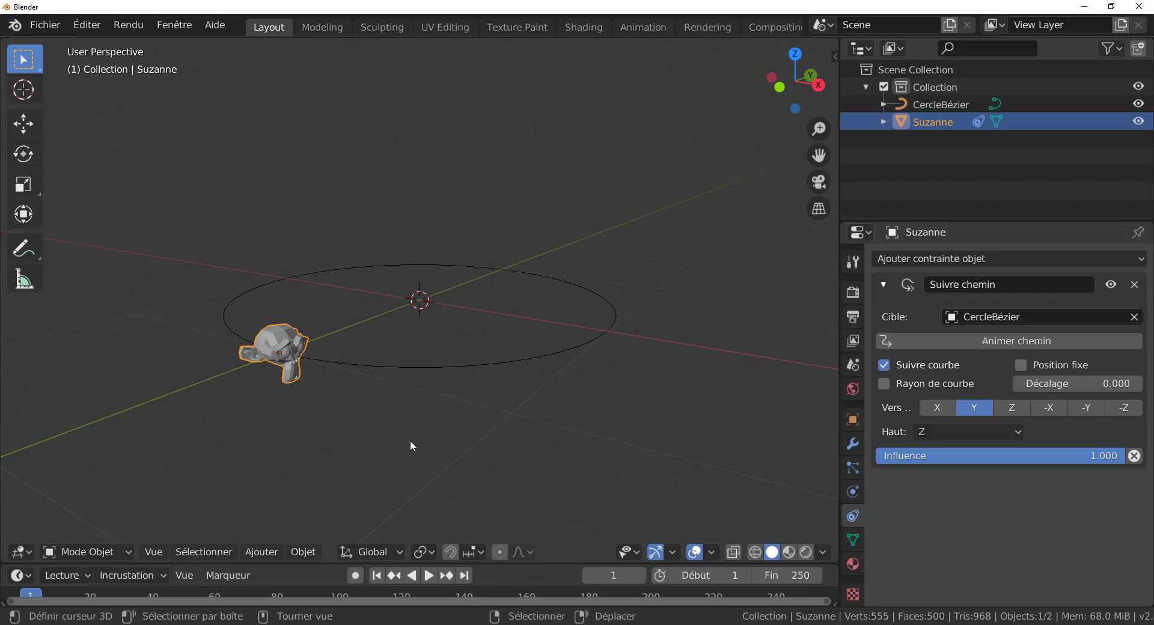
left_click(428, 574)
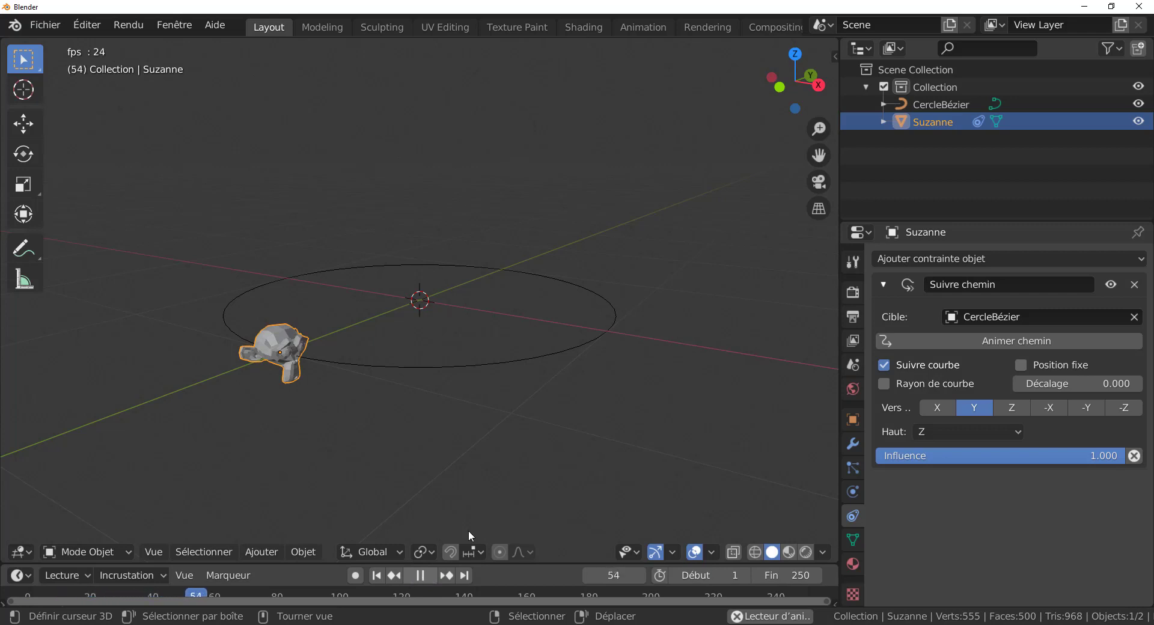
left_click(431, 575)
- Animate the path through the monkey's Suivre chemin constraint and set its forward axis to -Y during playback
left_click(537, 358)
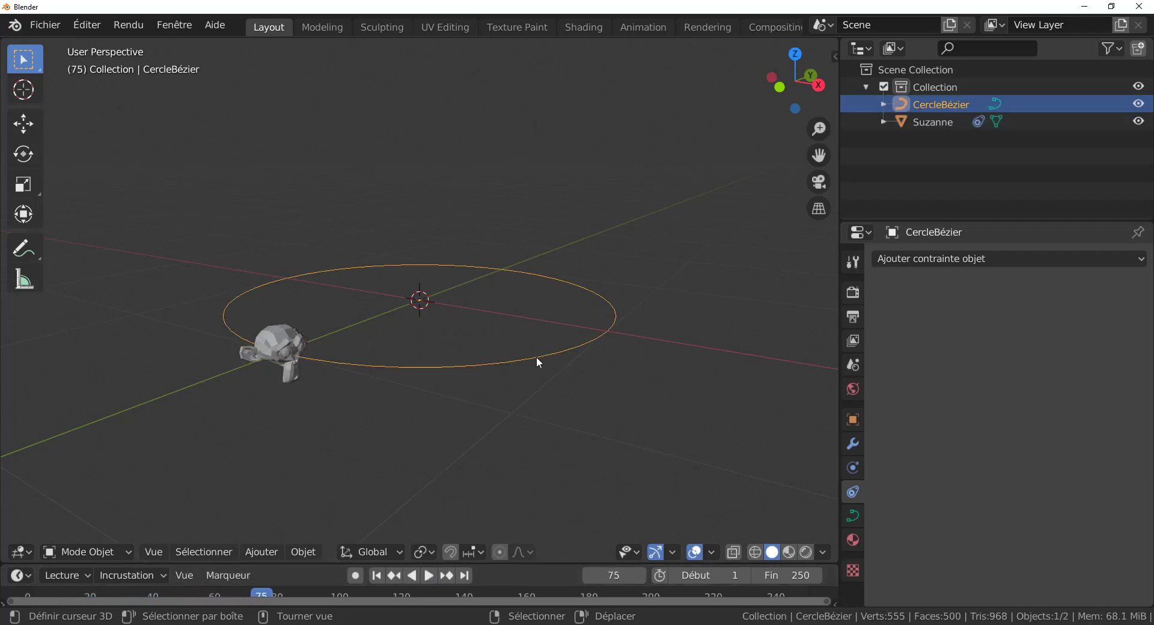
left_click(302, 363)
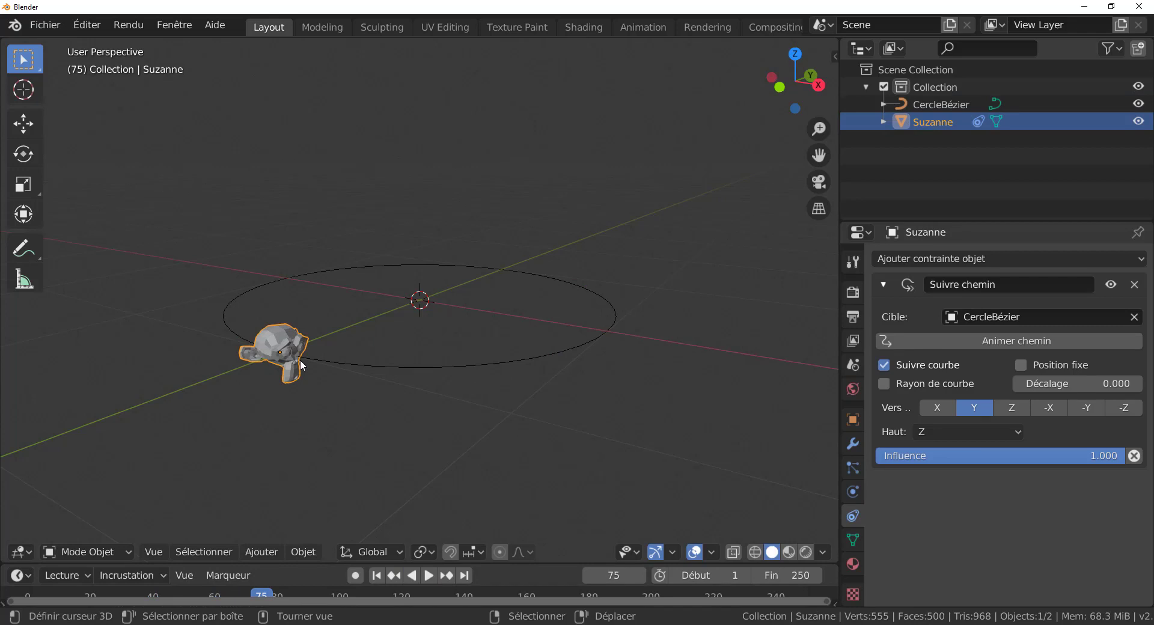
left_click(997, 341)
left_click(428, 576)
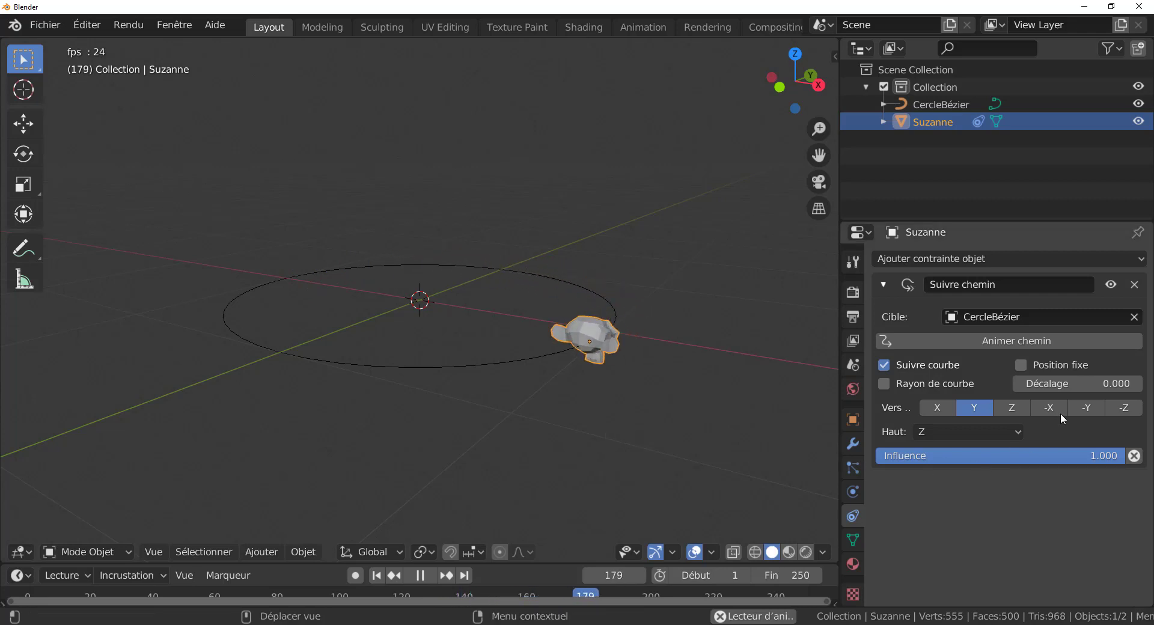
left_click(1081, 406)
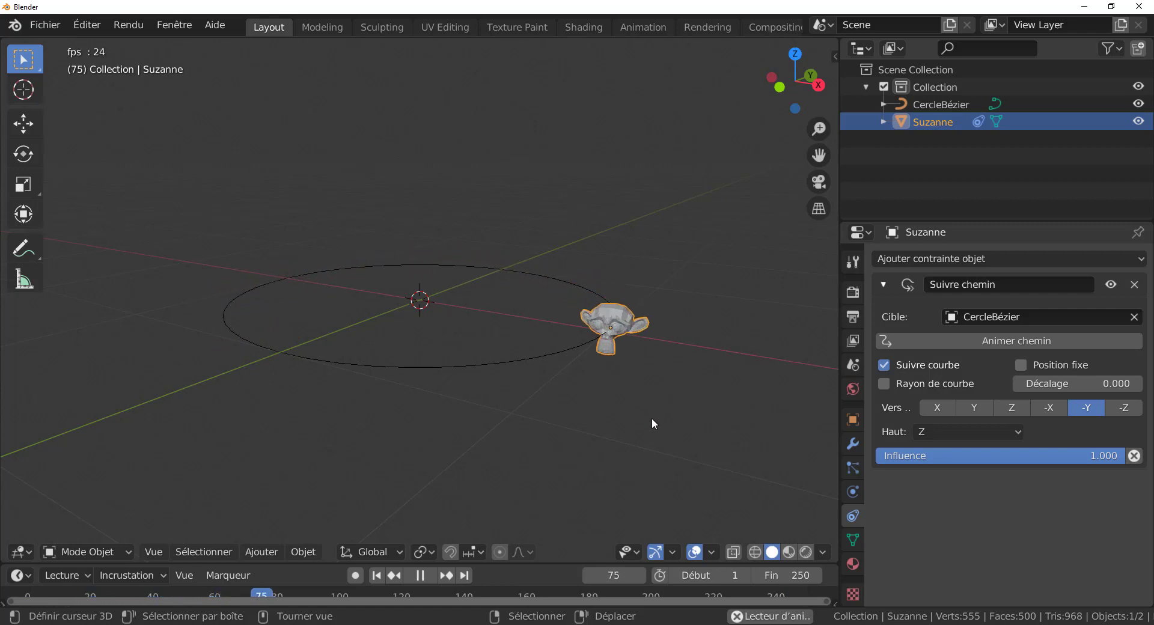
- Try the constraint with Rayon de courbe on and Suivre courbe off, and restore both options
left_click(885, 383)
left_click(883, 364)
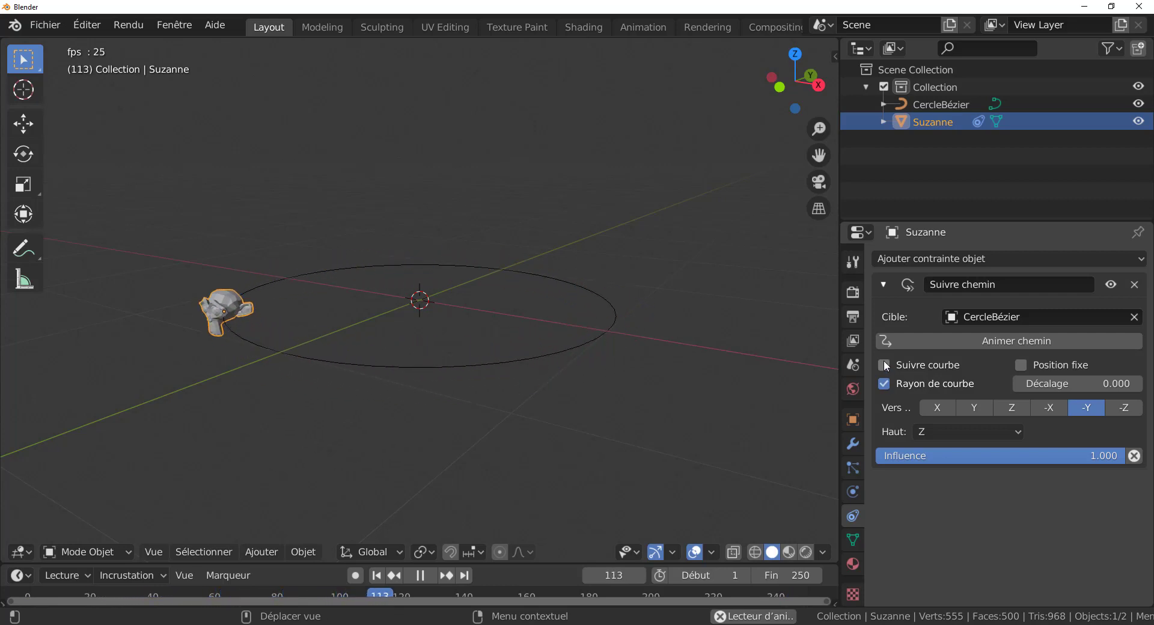
left_click(884, 364)
left_click(883, 385)
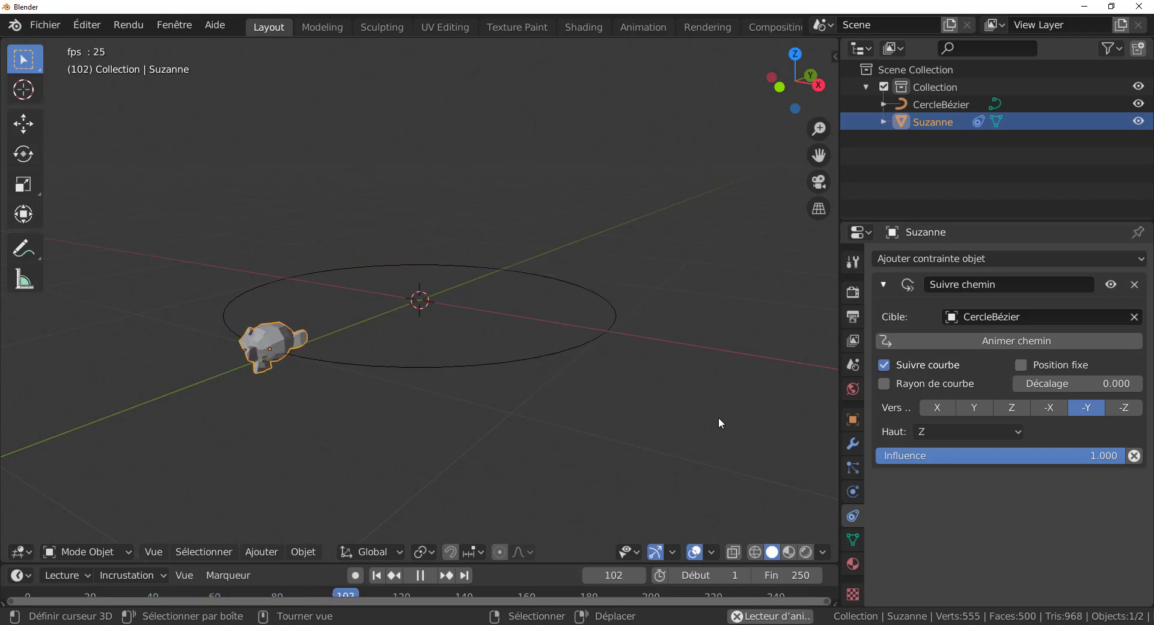
- Edit the Bézier circle and pull its control point near the positive X axis outward toward the viewer
left_click(534, 356)
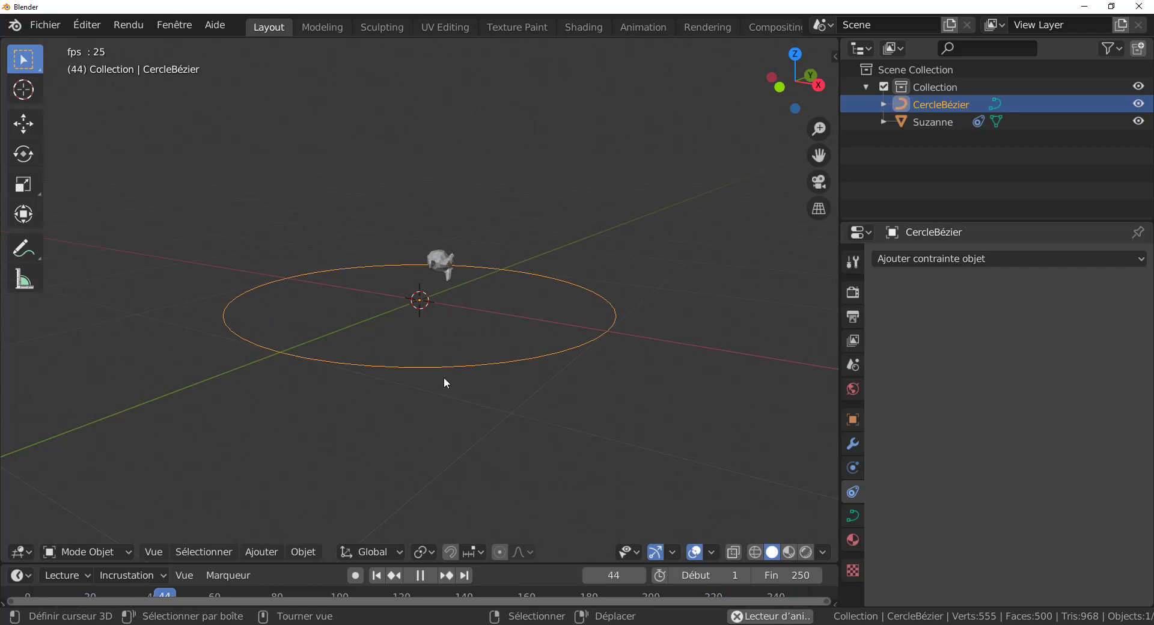
key("Tab")
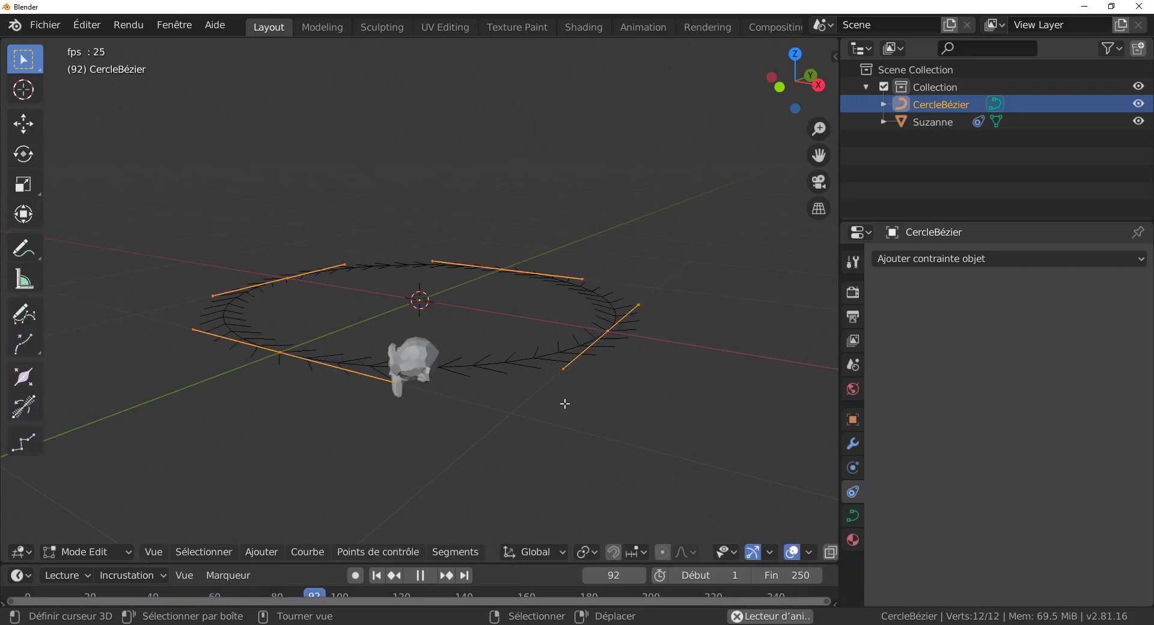
left_click(598, 335)
key("g")
left_click(558, 542)
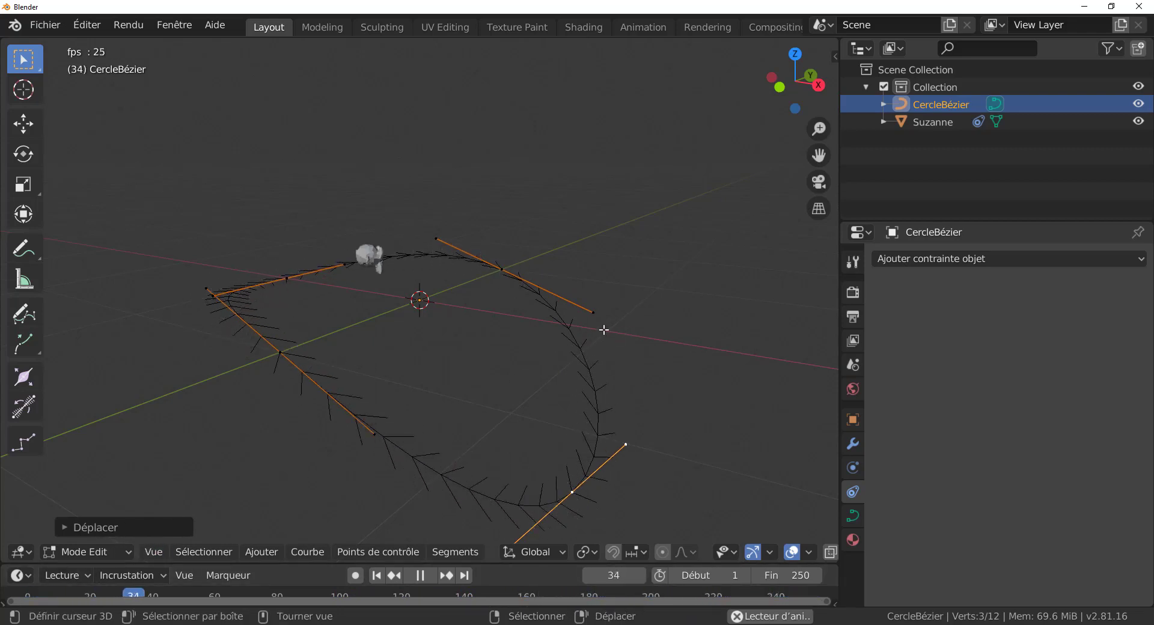
- Reshape the far side of the curve by tilting the handles of its two control points and raising the negative X one
right_click_drag(596, 314, 480, 361)
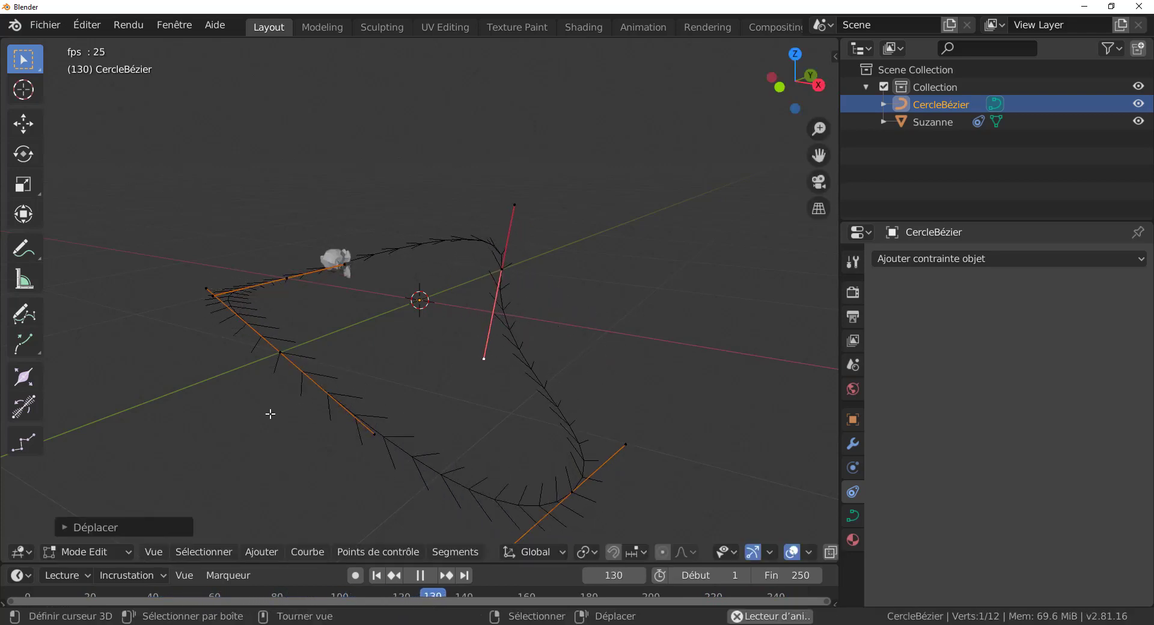
middle_click_drag(348, 412, 381, 251)
right_click_drag(381, 250, 330, 335)
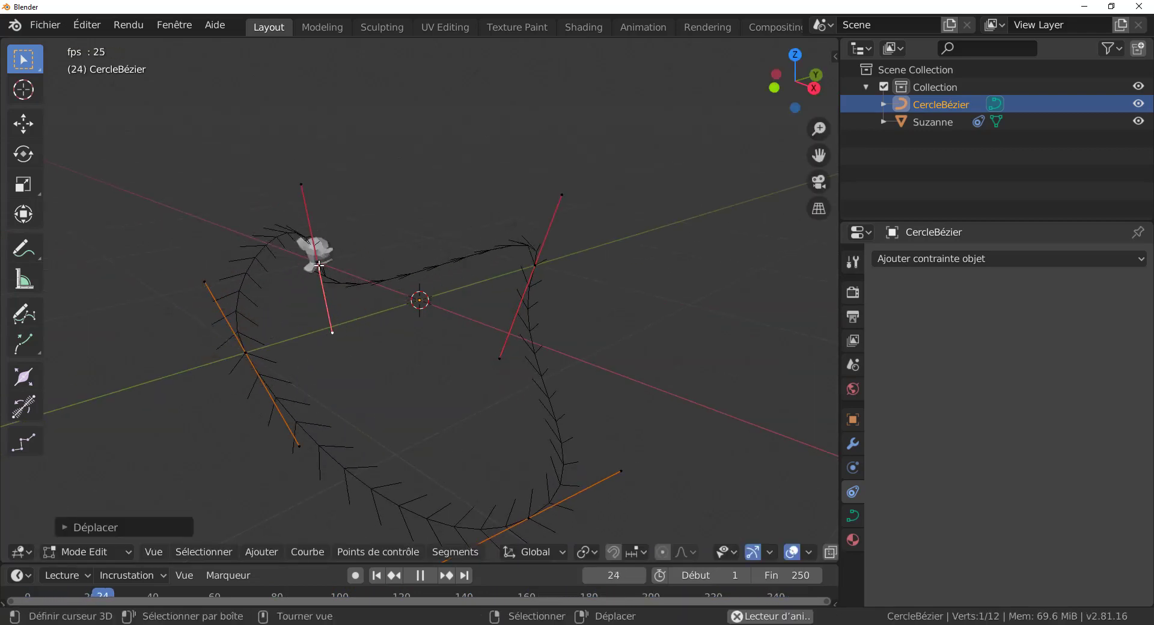
right_click_drag(318, 262, 240, 152)
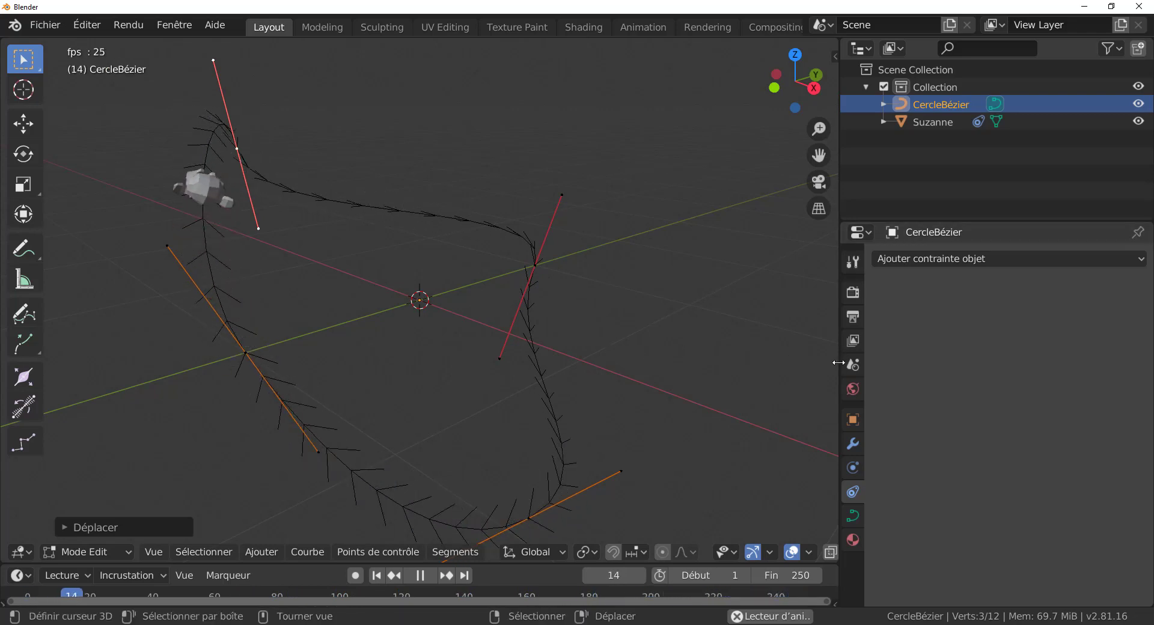
left_click_drag(838, 364, 933, 363)
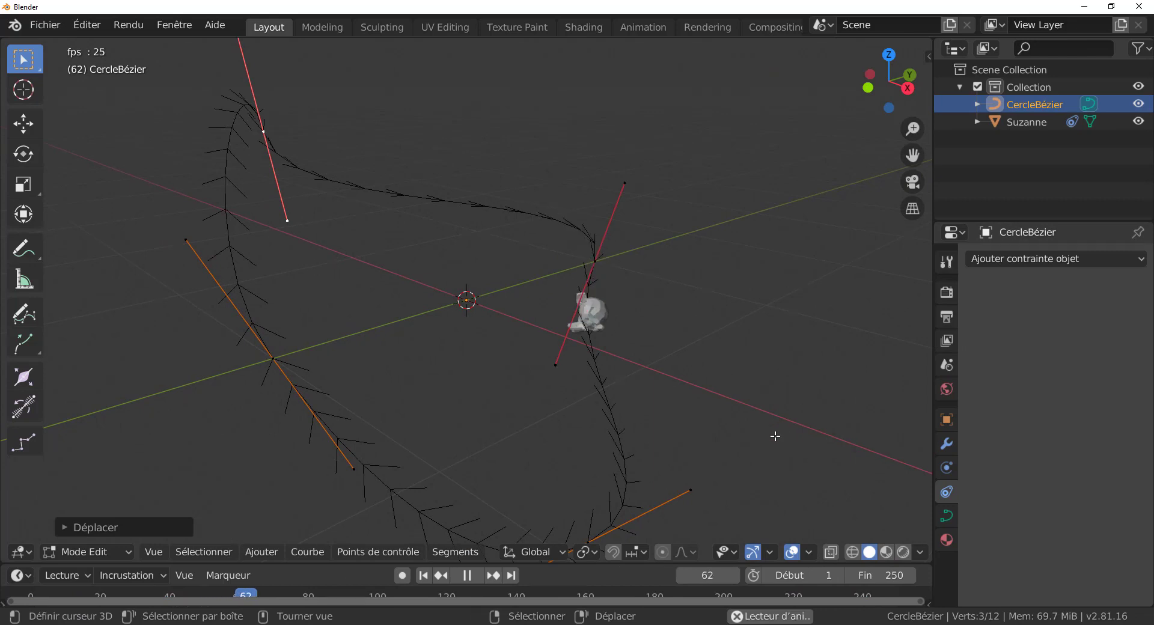
middle_click_drag(773, 438, 737, 306, "shift")
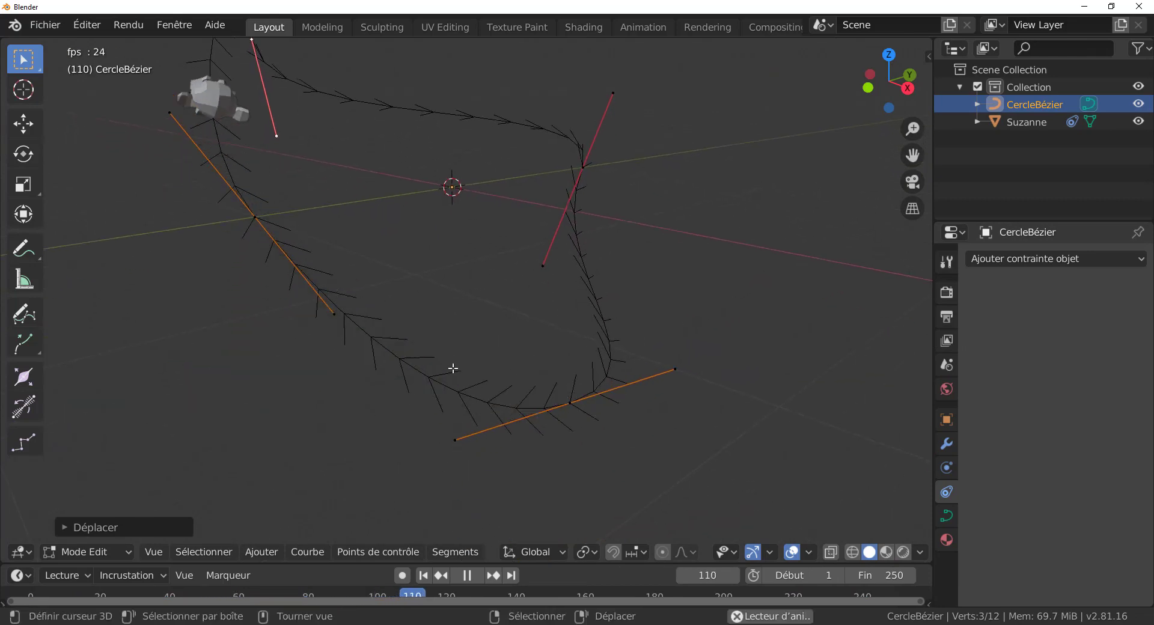
- Stop the playback, leave curve editing and enlarge the monkey to a scale of about 0.219
middle_click_drag(461, 350, 495, 401, "shift")
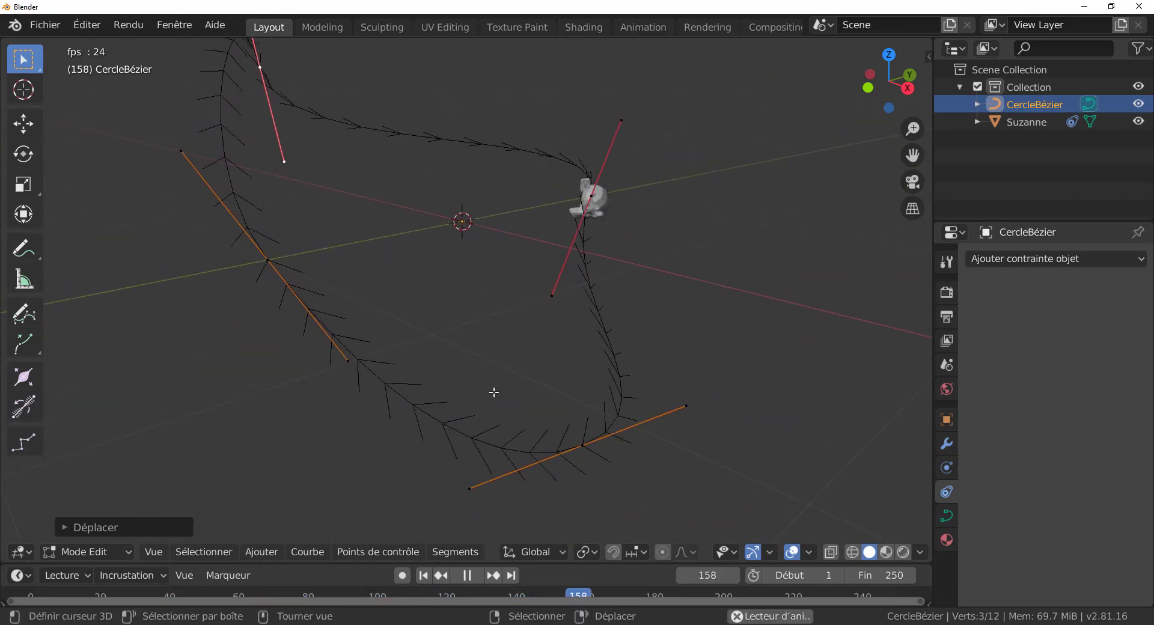
left_click(464, 576)
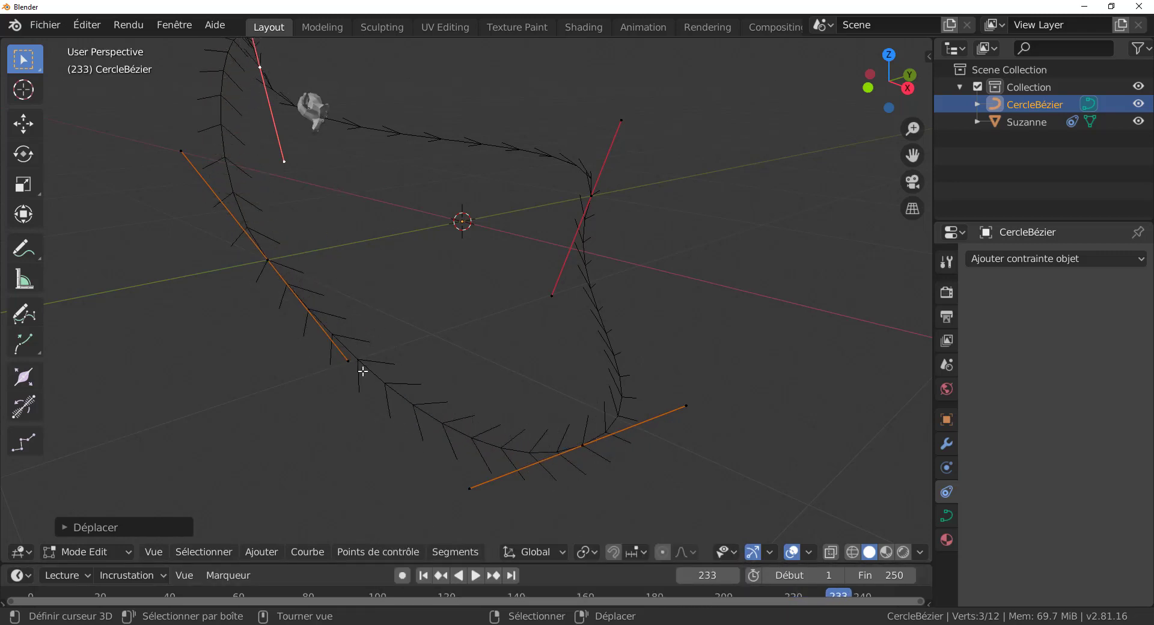
key("Tab")
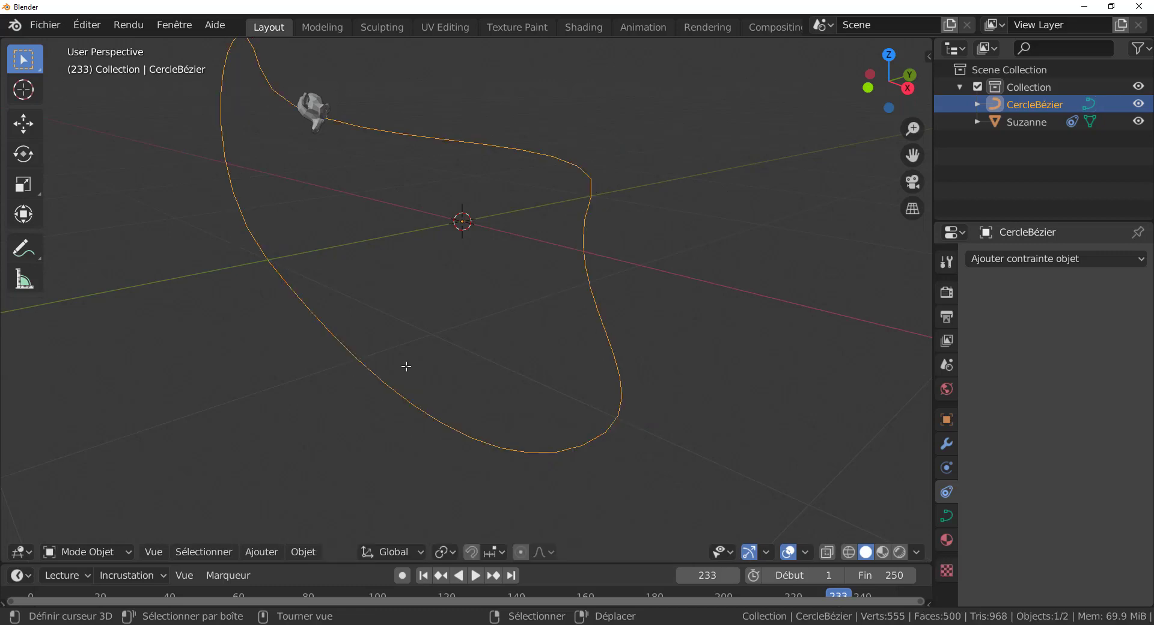
left_click(313, 113)
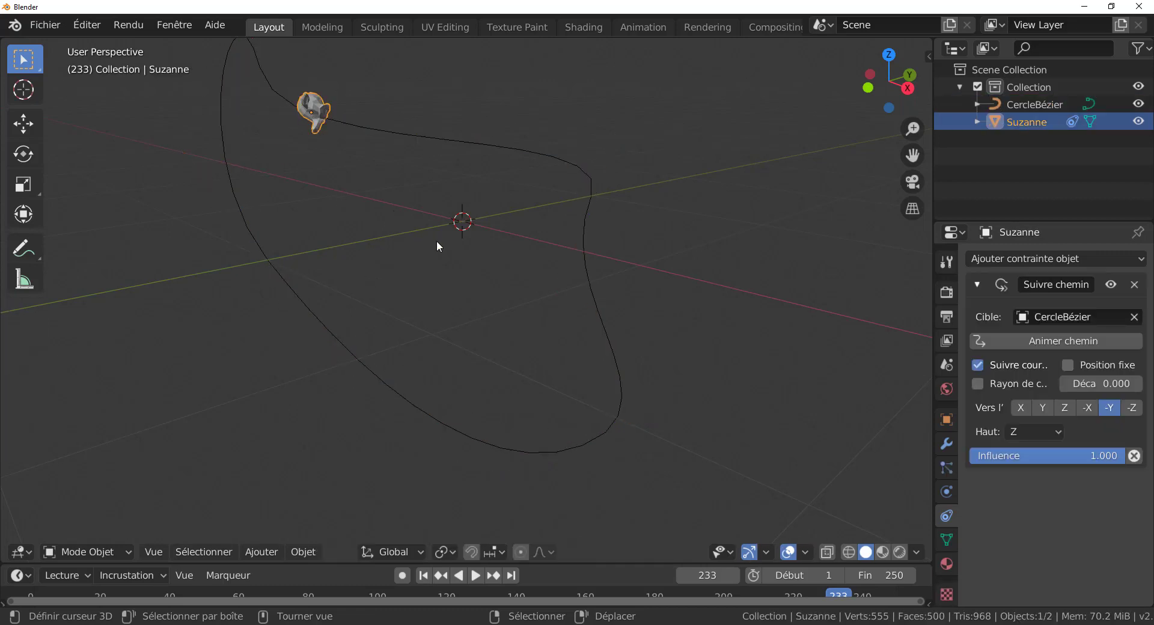
key("s")
left_click(607, 397)
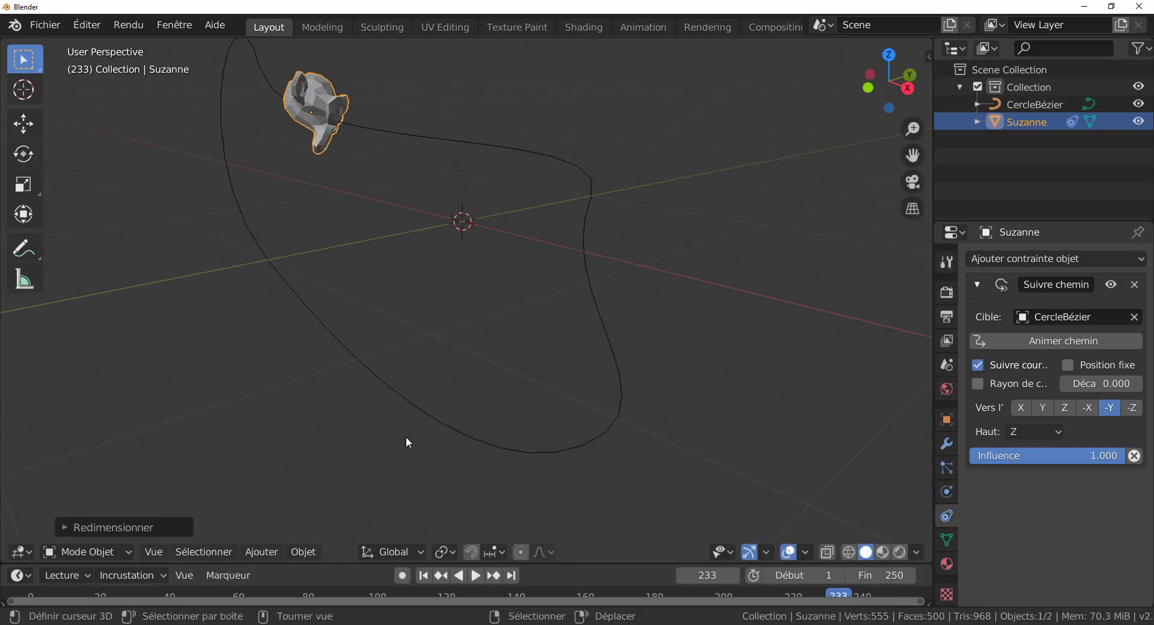
- Turn on automatic keyframing and go to frame 0 in an enlarged timeline
left_click(402, 577)
left_click_drag(597, 563, 590, 463)
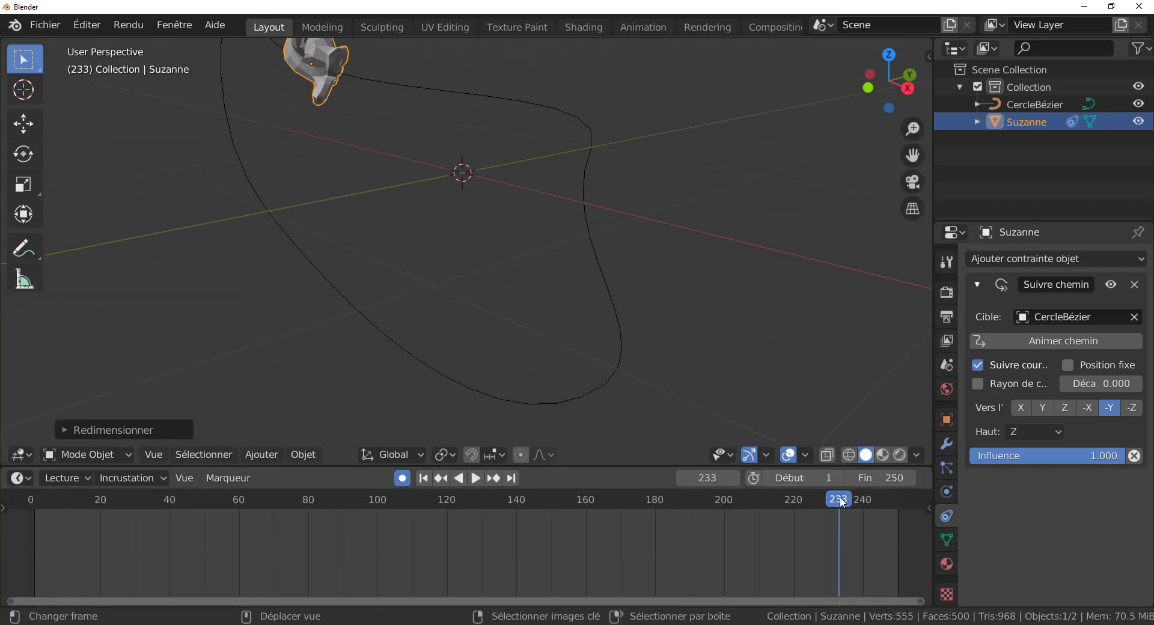
key("space")
left_click(30, 554)
key("space")
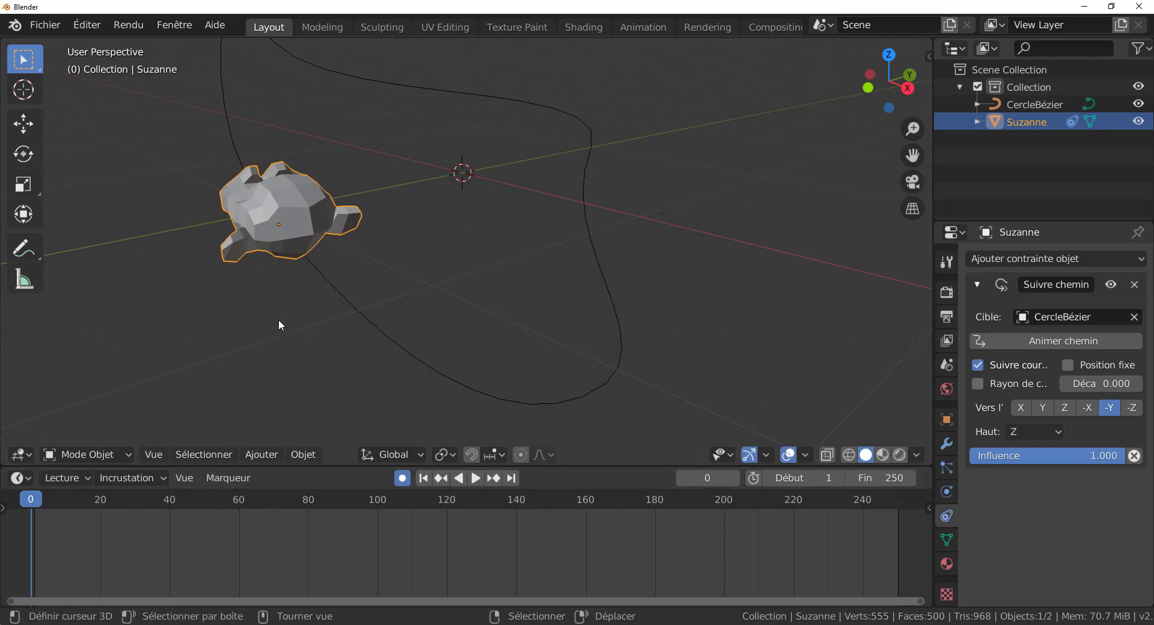
- Record a keyframe for the monkey at frame 0 using the Move tool, and set the transform orientation to Normale
left_click(27, 126)
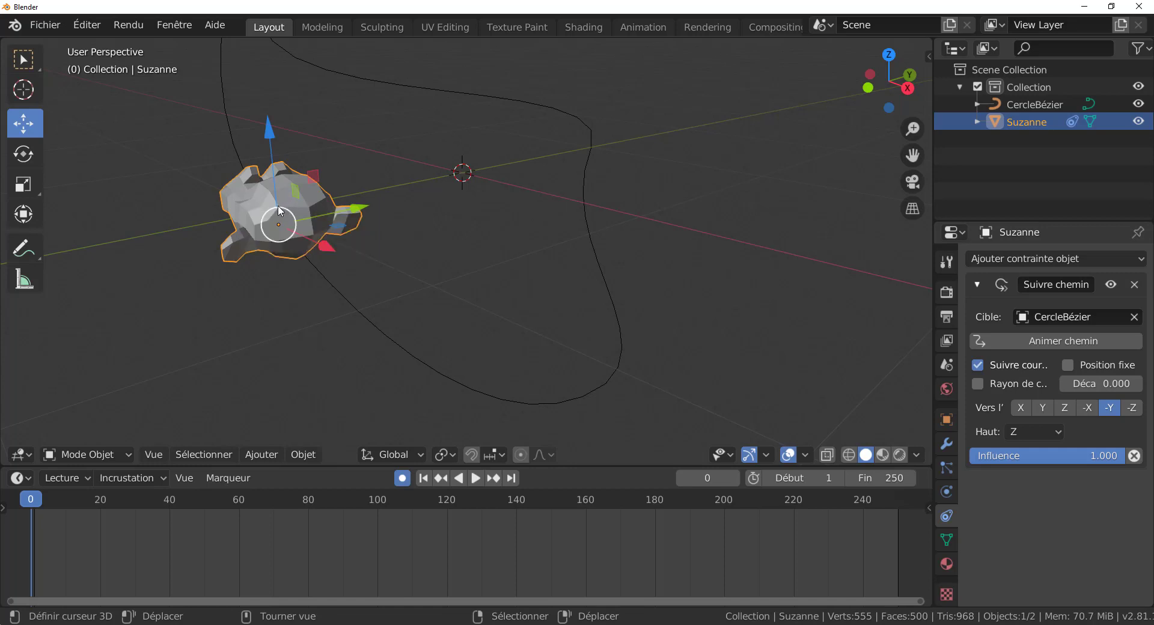
left_click(268, 130)
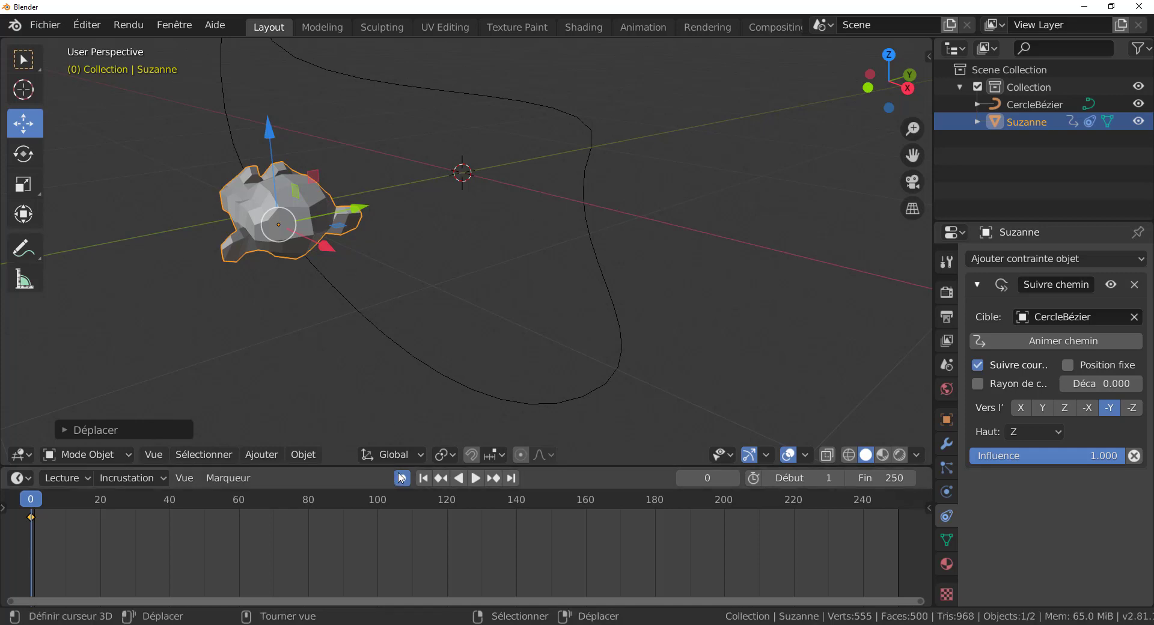
left_click(392, 455)
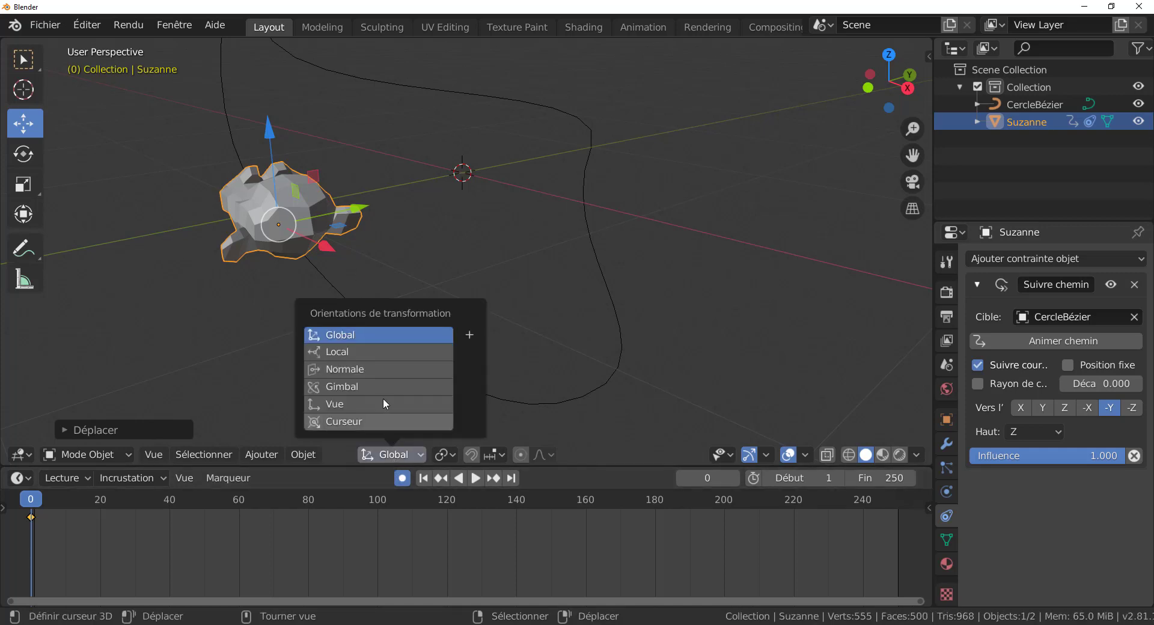
left_click(368, 369)
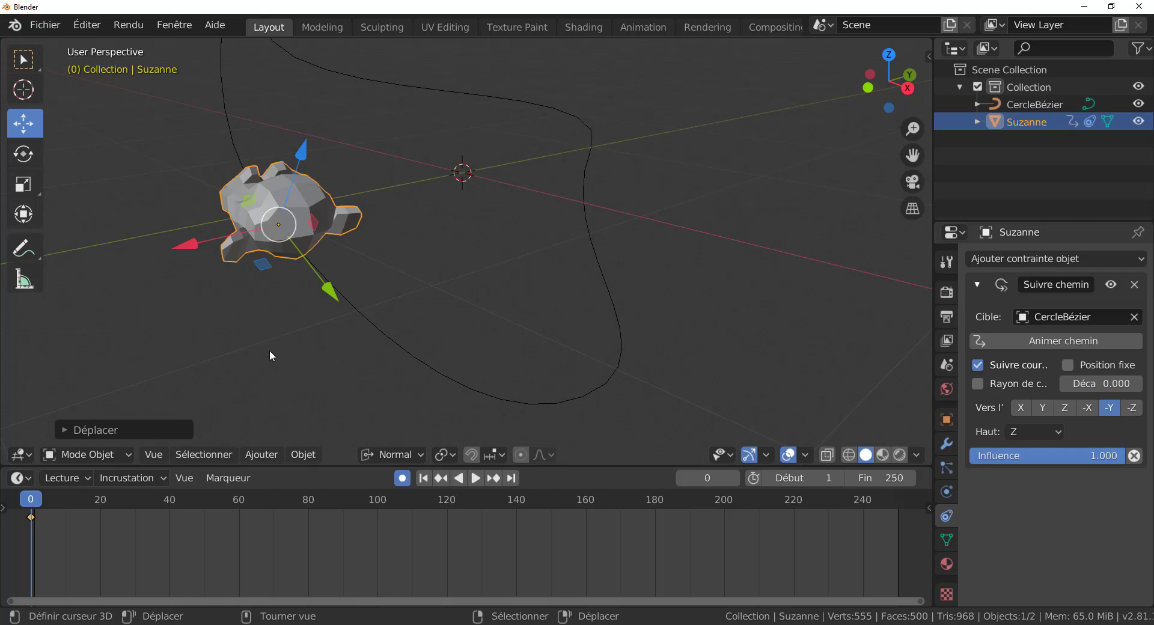
- At frame 40, rotate the monkey about one full turn around its Normale Y axis to record a keyframe
key("space")
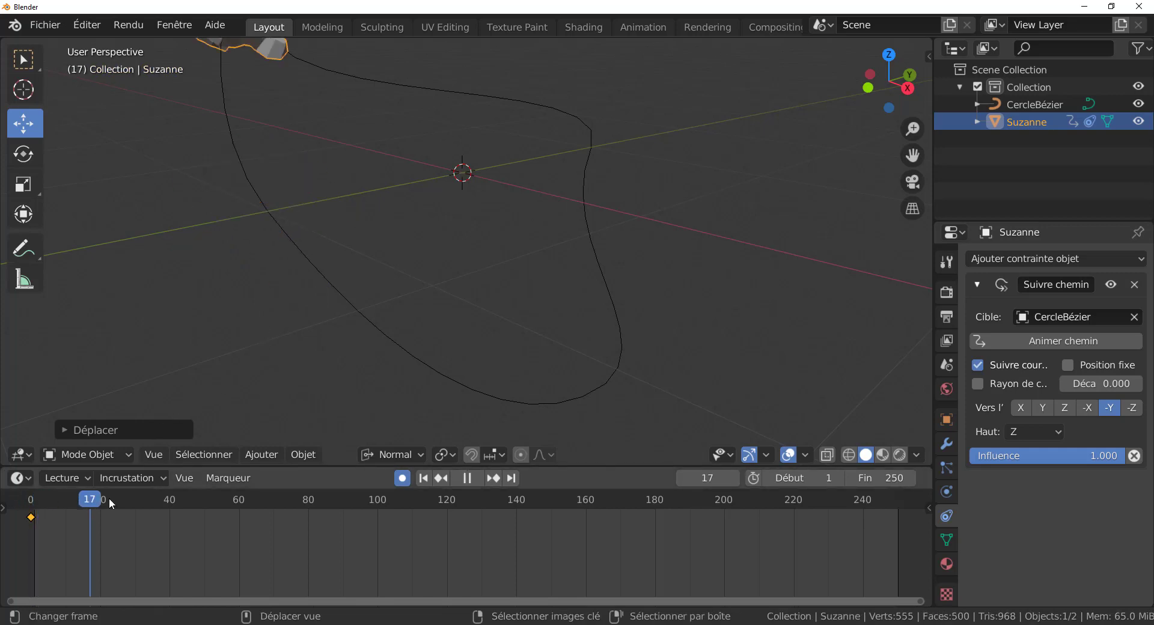
left_click(170, 499)
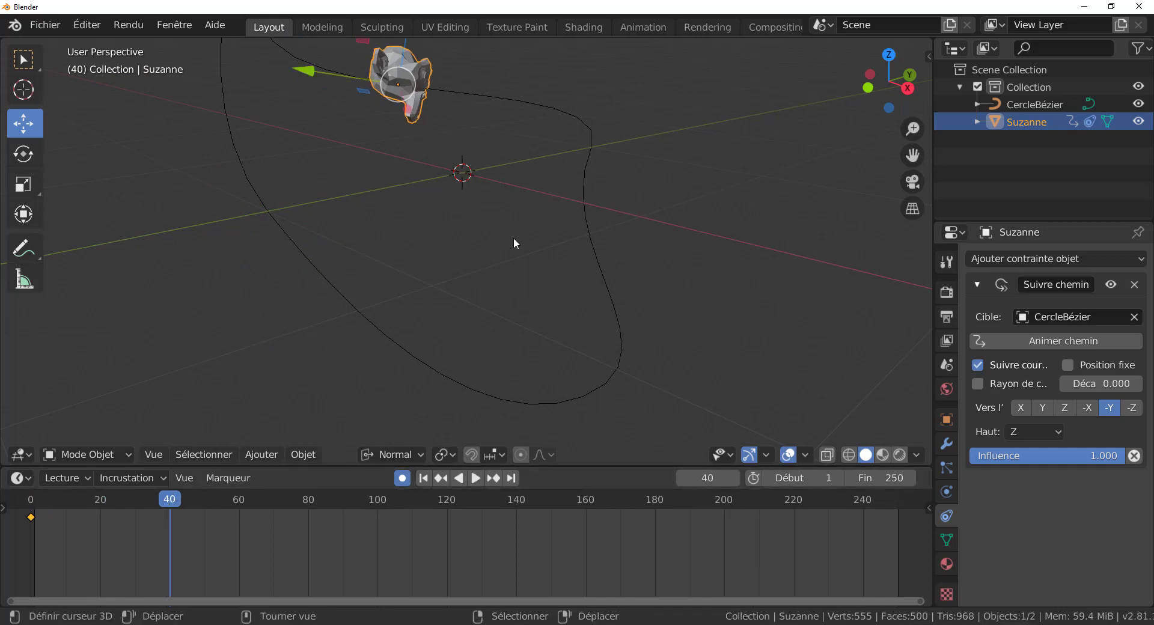
middle_click_drag(520, 237, 516, 295)
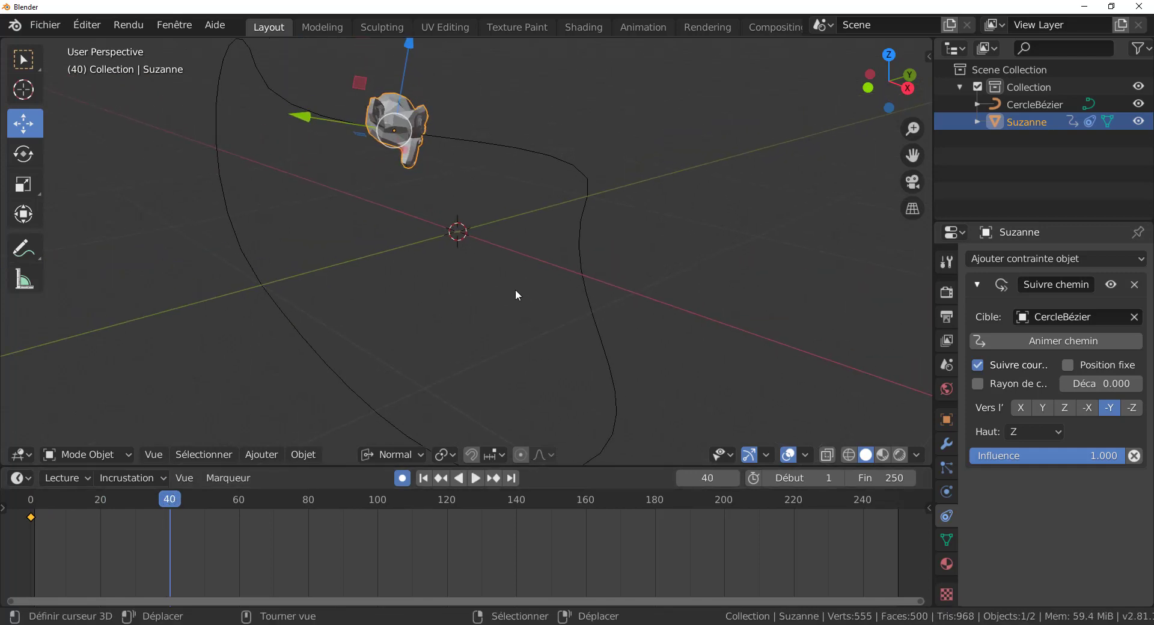
key("r")
key("y")
key("y")
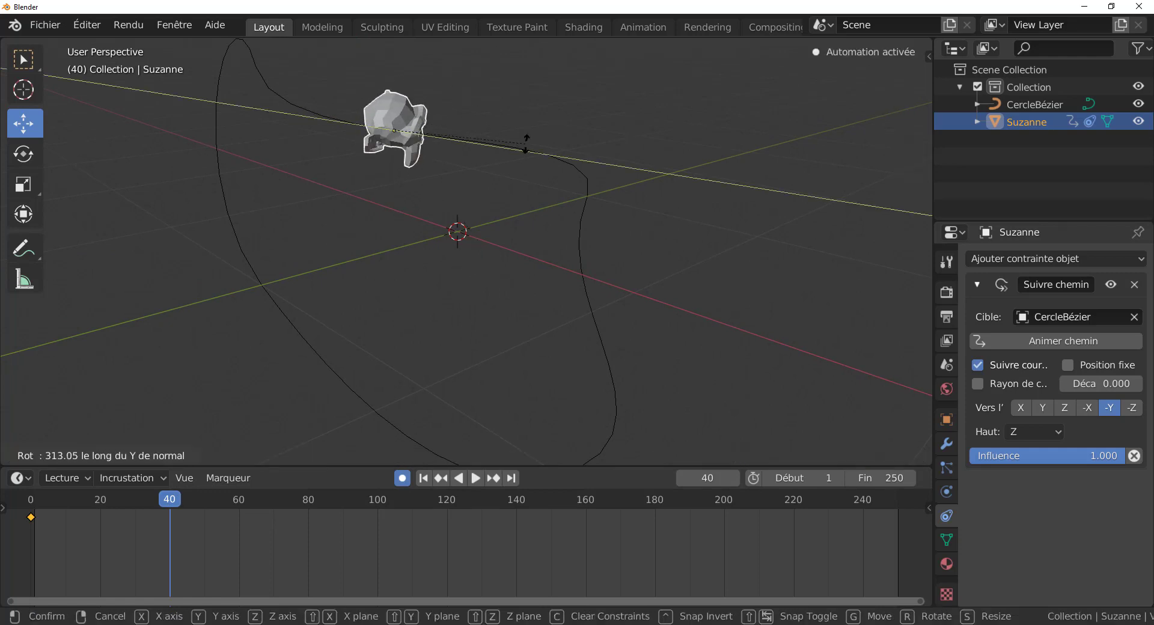
left_click(544, 167)
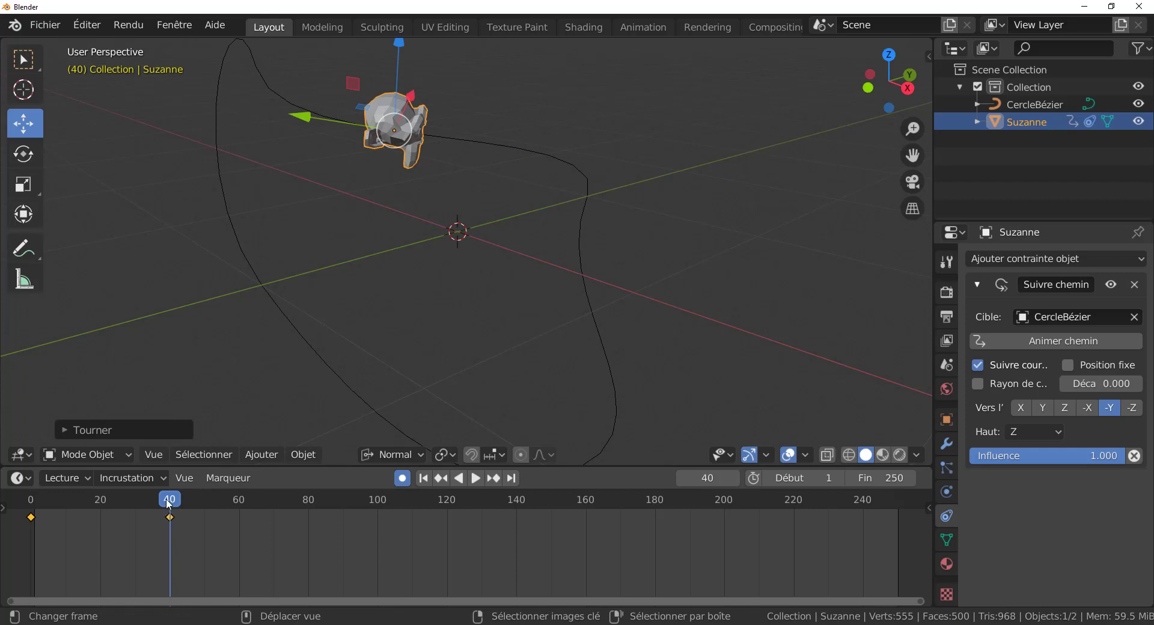
- Play the animation from frame 0, stop at frame 65 and record a keyframe for the monkey there with the Move tool
left_click_drag(168, 504, 31, 509)
key("Escape")
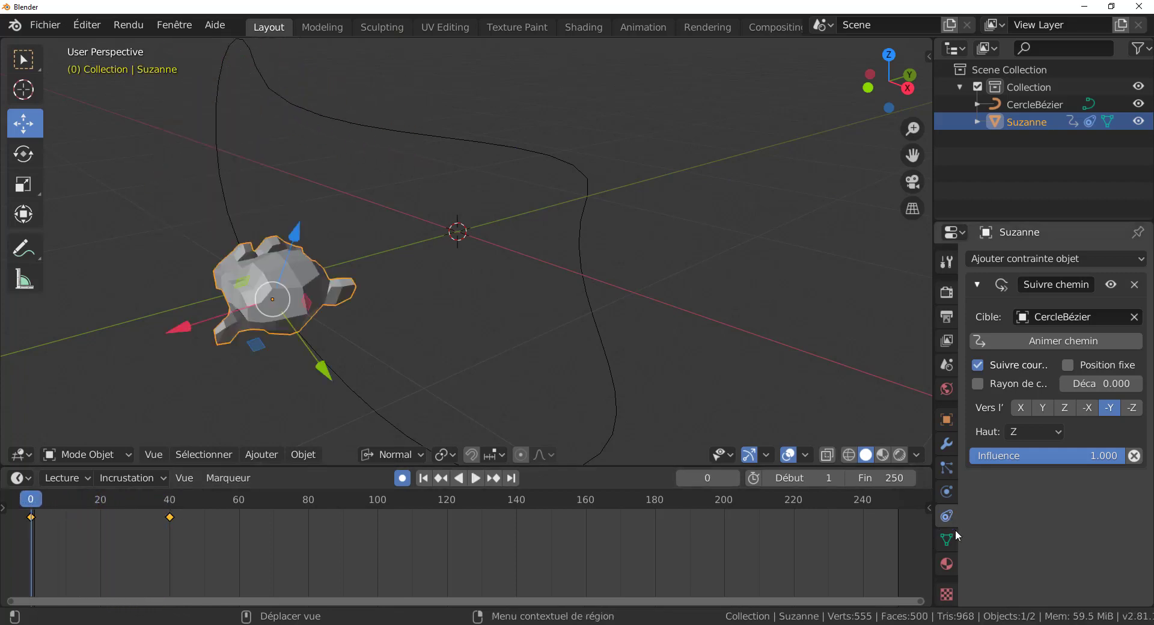
key("space")
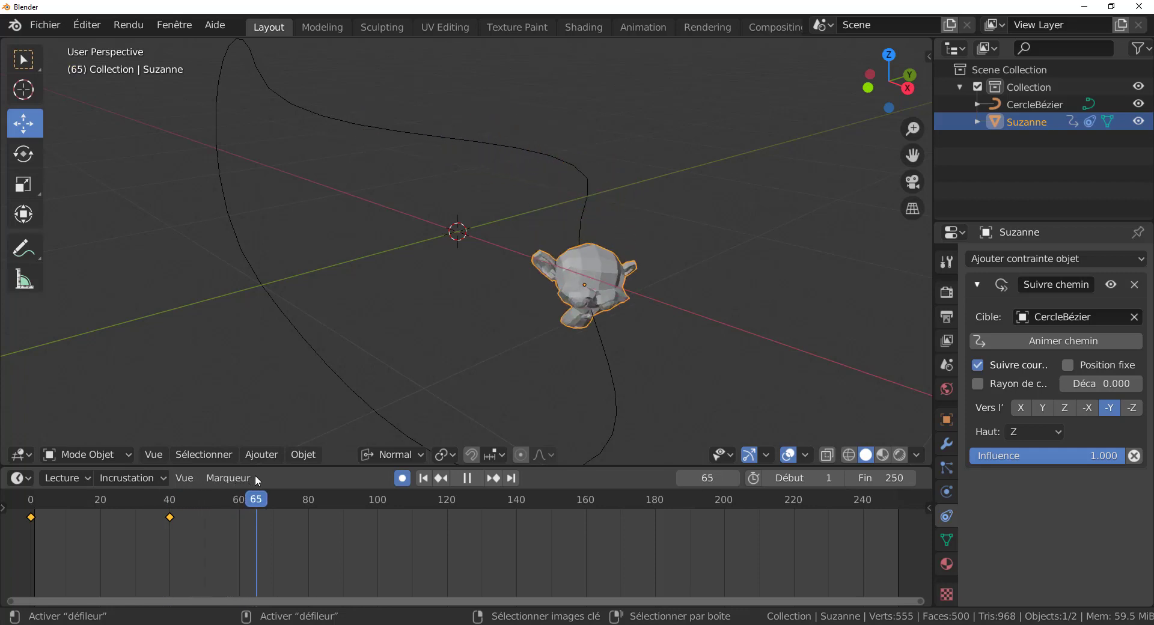
key("space")
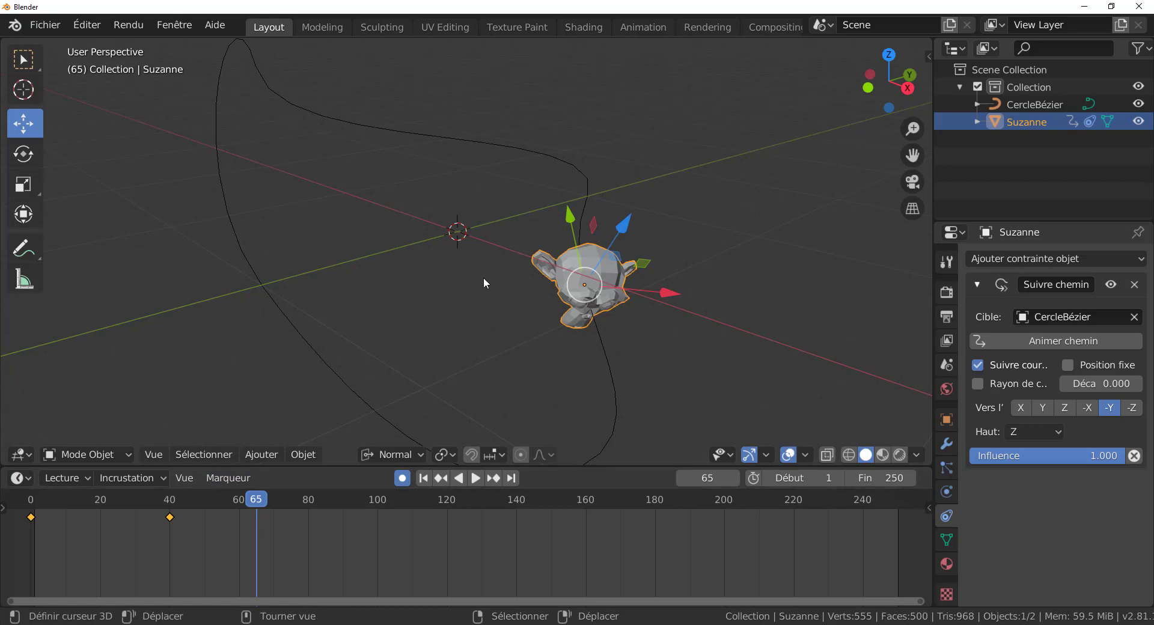
left_click(626, 225)
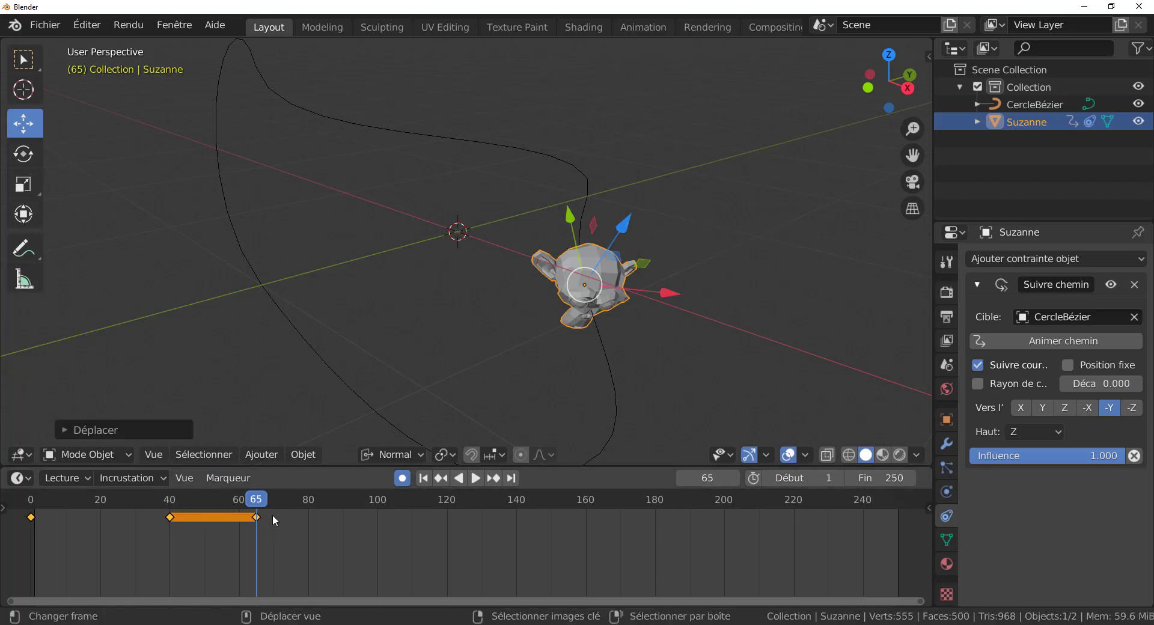
- Set the current frame to 90 with the playback stopped and the whole curve in view
left_click_drag(258, 503, 343, 503)
key("space")
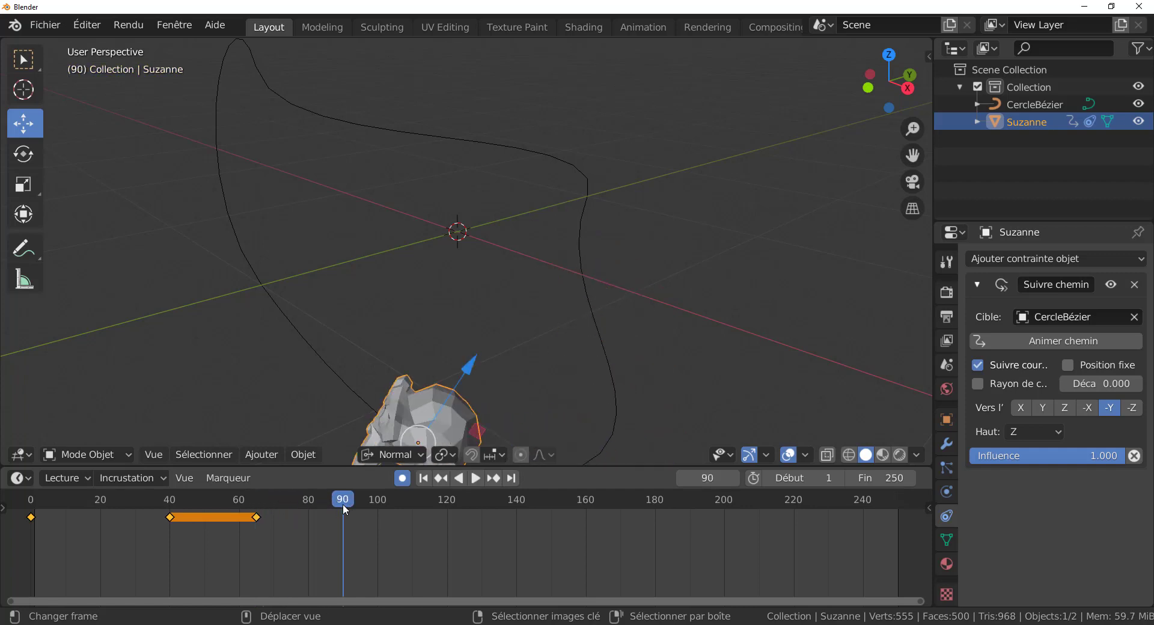
middle_click_drag(650, 343, 643, 348)
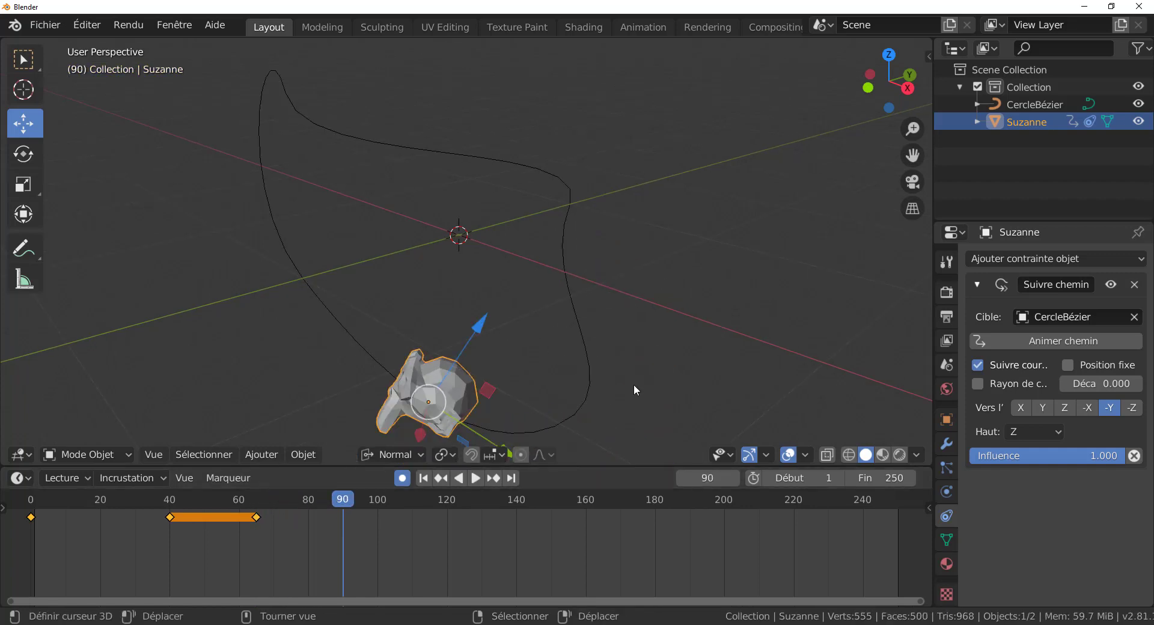
key("r")
key("x")
key("x")
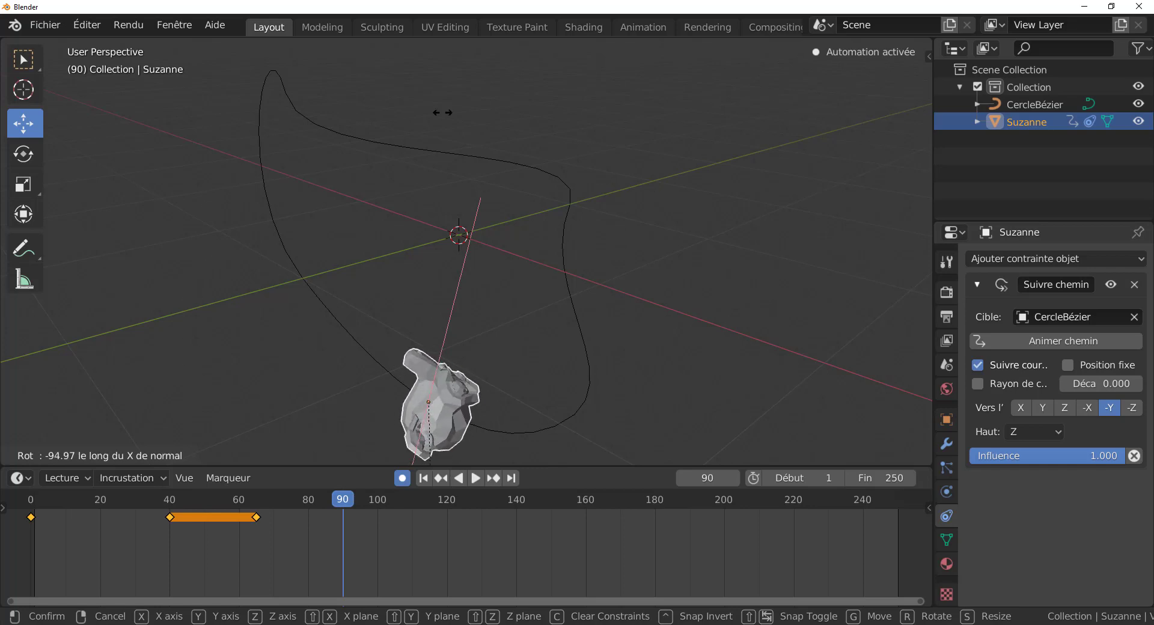
left_click(686, 232)
- At frame 90, rotate the monkey about one full turn around its Normale X axis to record a keyframe
scroll(687, 232, "down", 2)
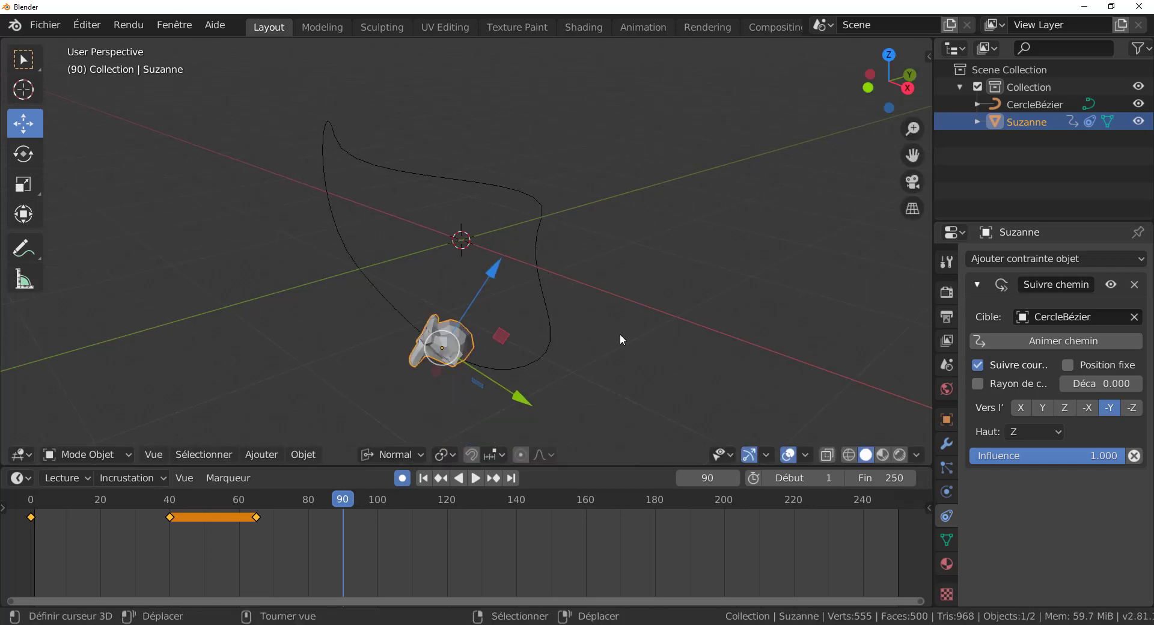
scroll(567, 421, "down", 1)
key("r")
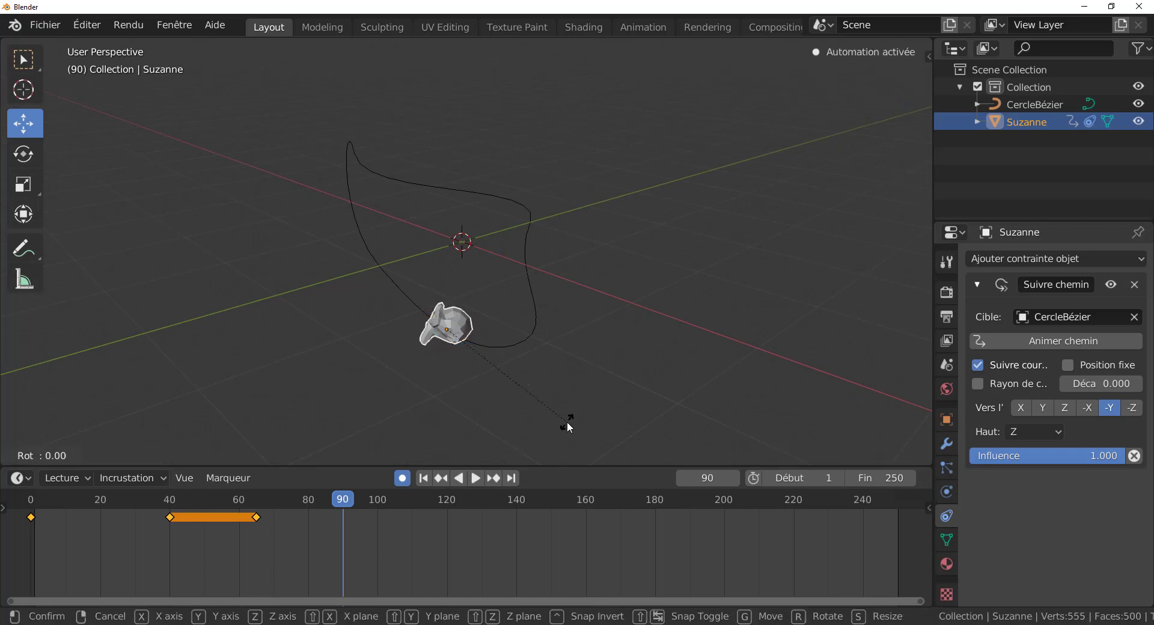
key("x")
key("x")
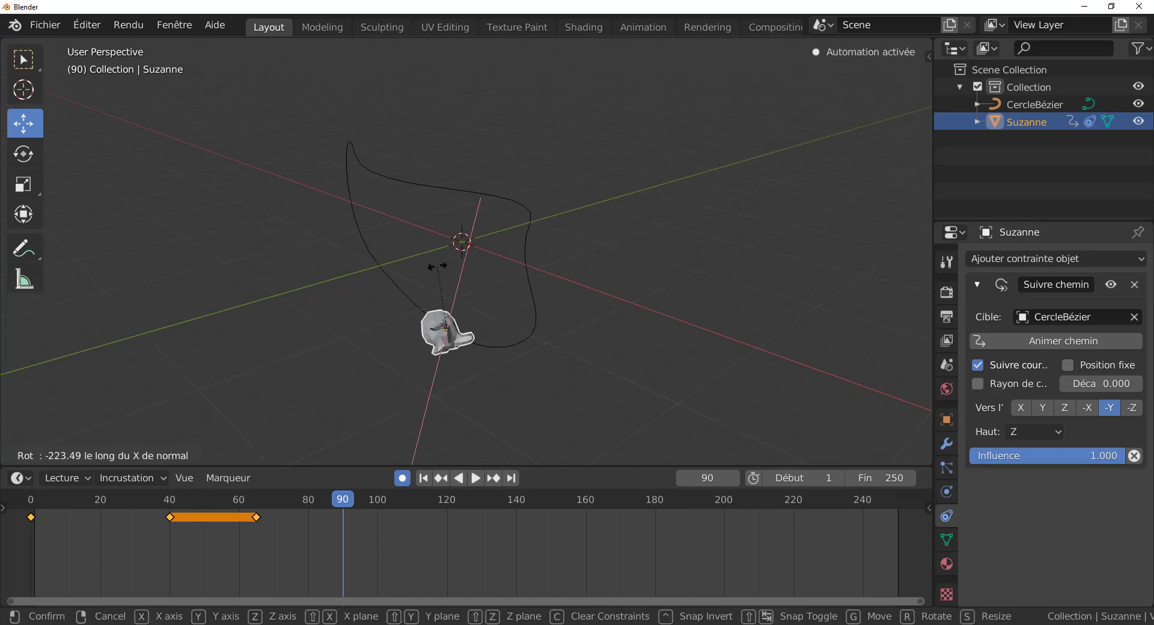
left_click(489, 361)
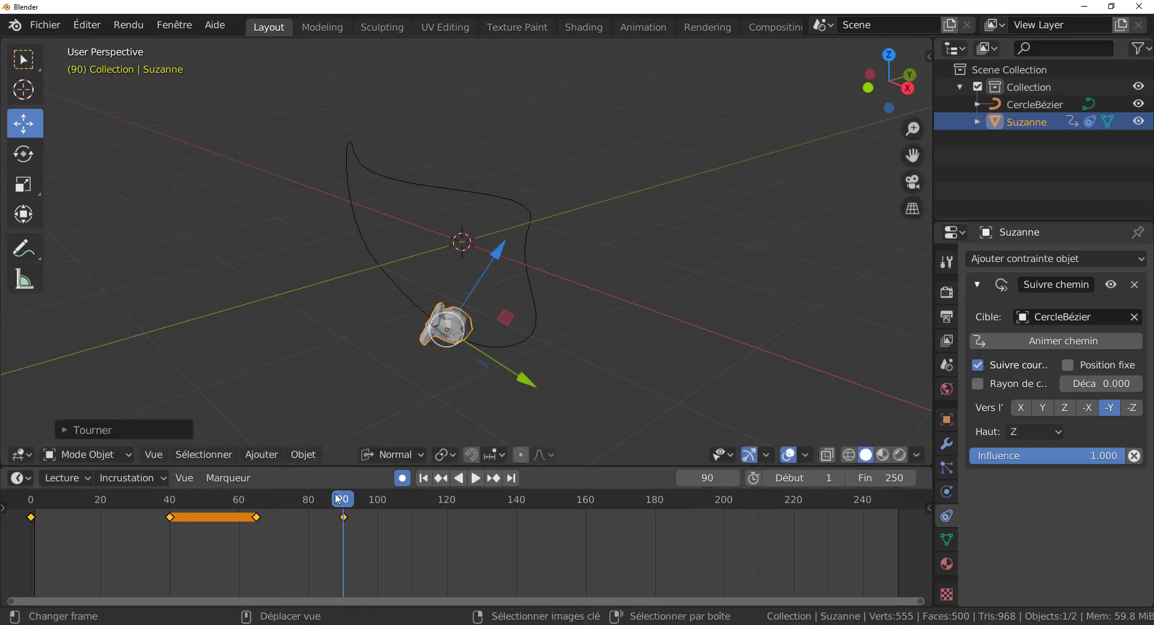
- Play back the keyframed animation from the start, turn off automatic keyframing and return to frame 0
key("shift+ctrl+space")
left_click_drag(276, 491, 28, 458)
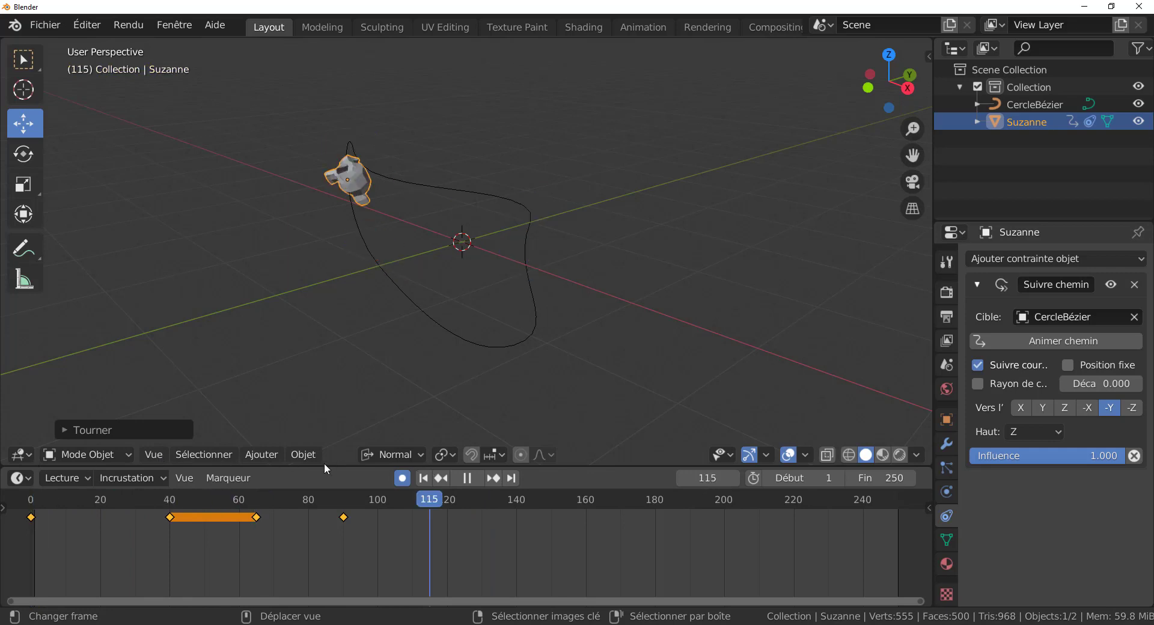
key("space")
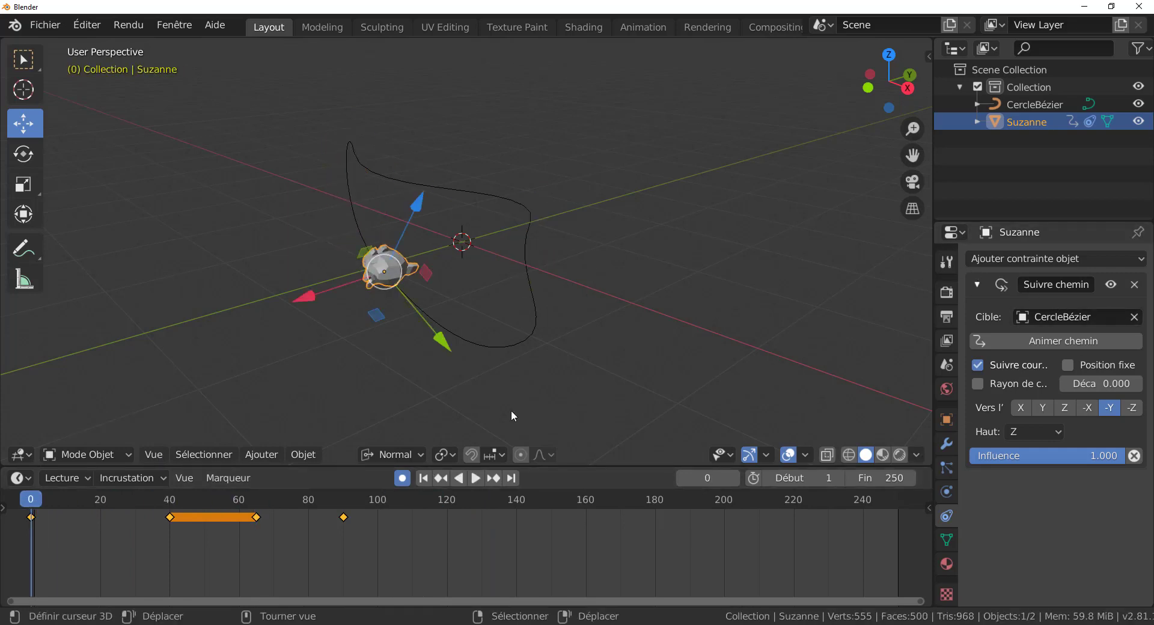
left_click(475, 478)
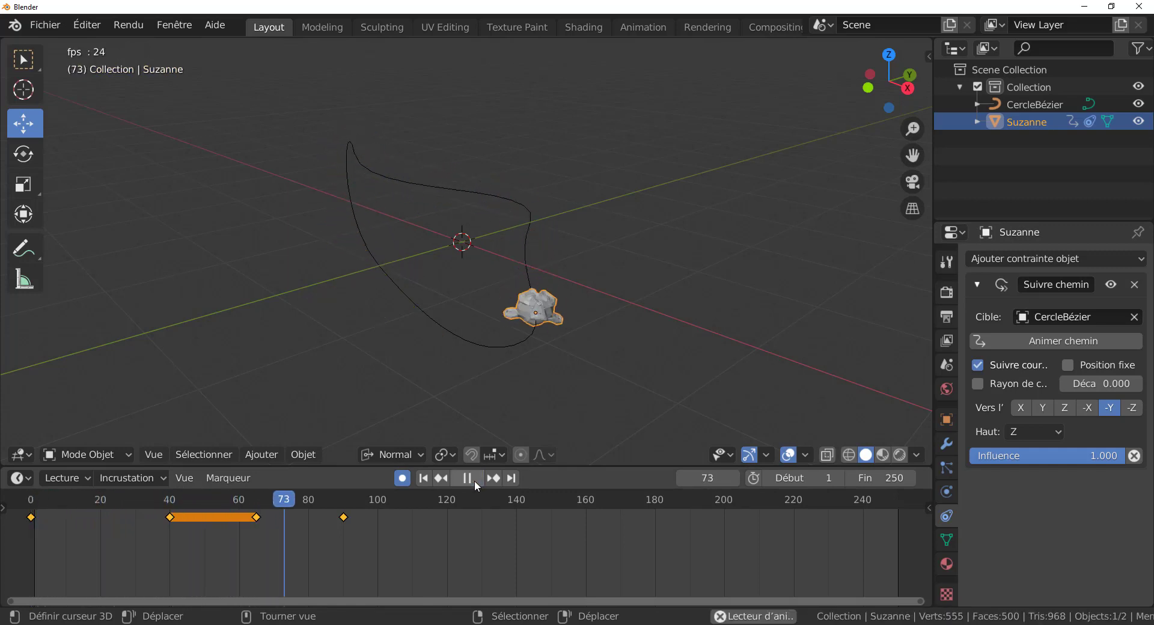
left_click(474, 480)
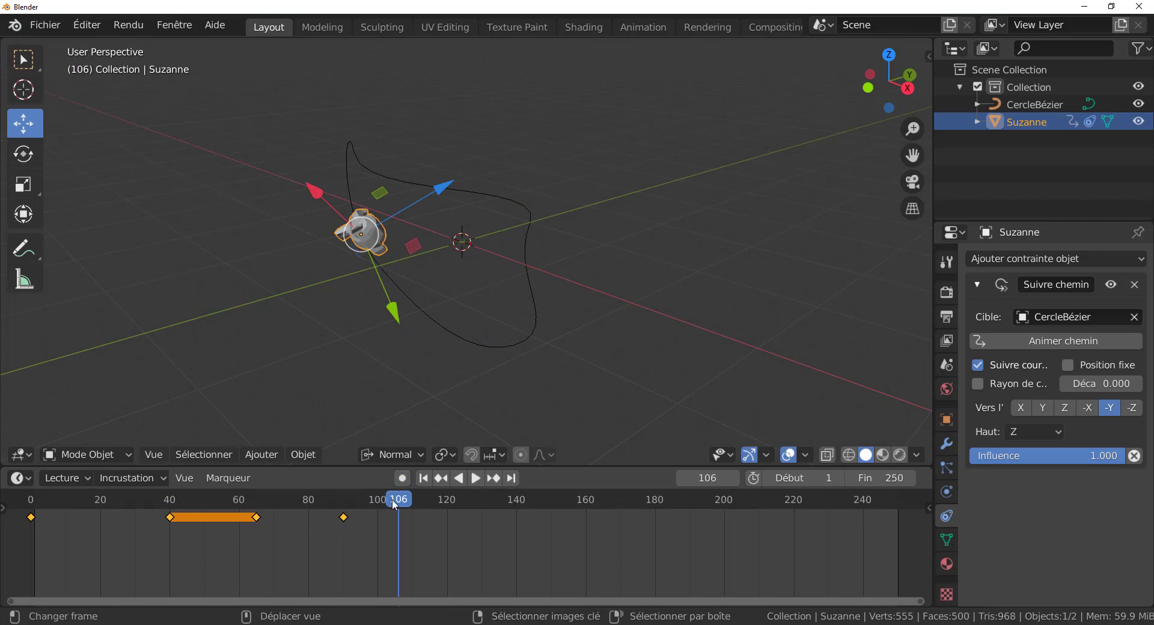
left_click_drag(395, 505, 28, 497)
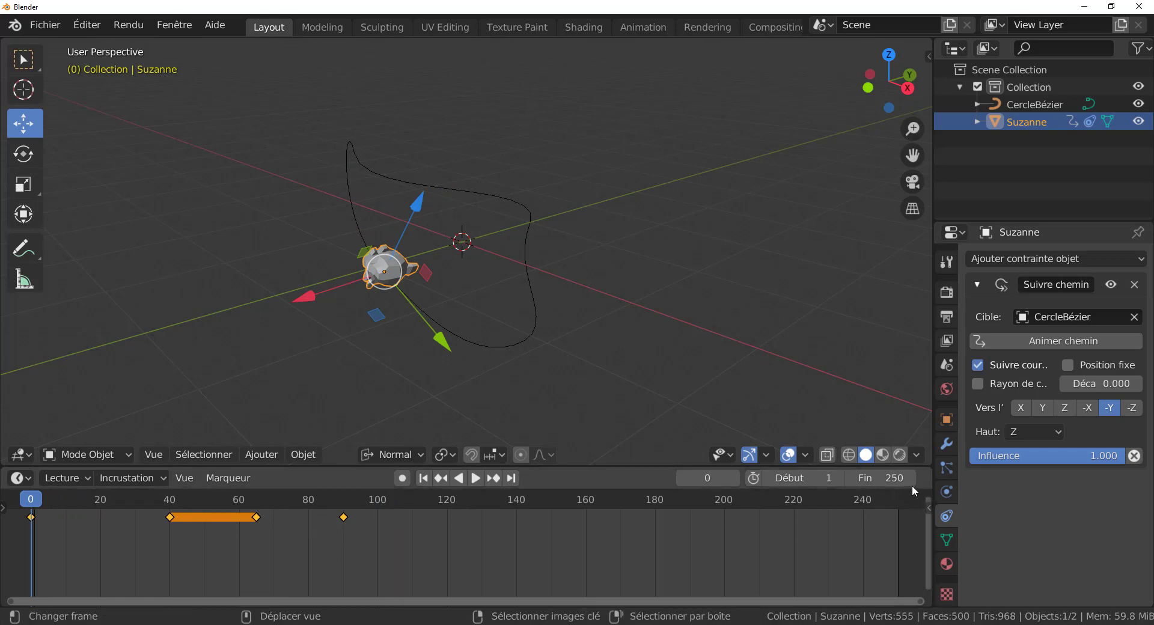
- With the monkey's object properties shown and widened, move it off the curve and clear its position back to 0 m on all axes
left_click(946, 421)
key("g")
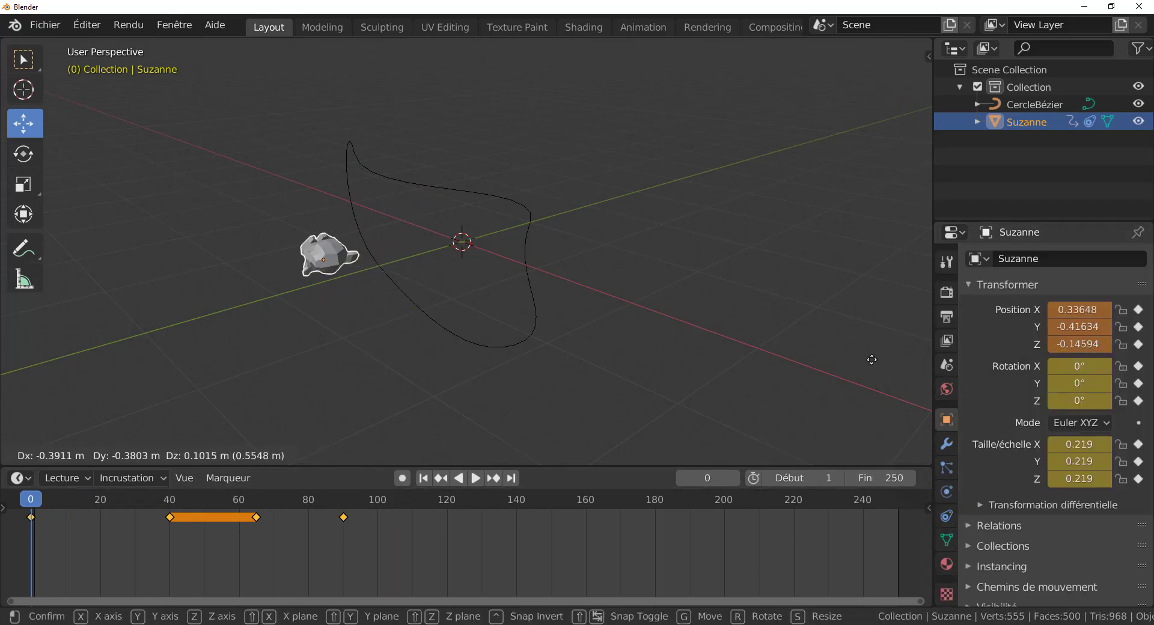
left_click(872, 360)
left_click_drag(934, 366, 848, 365)
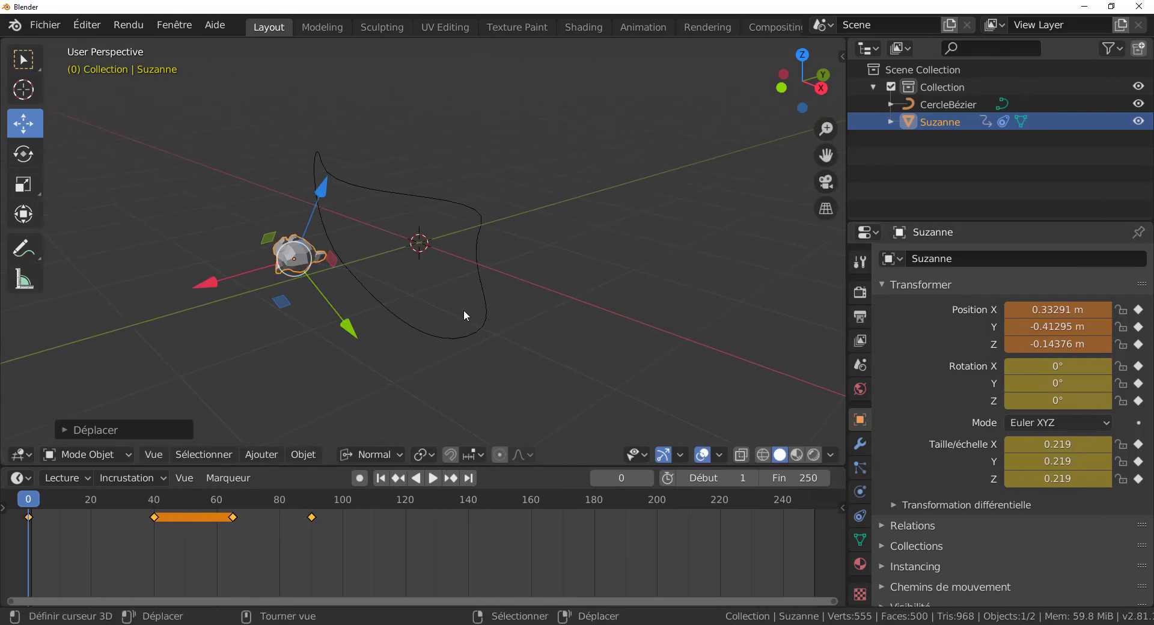
key("alt+g")
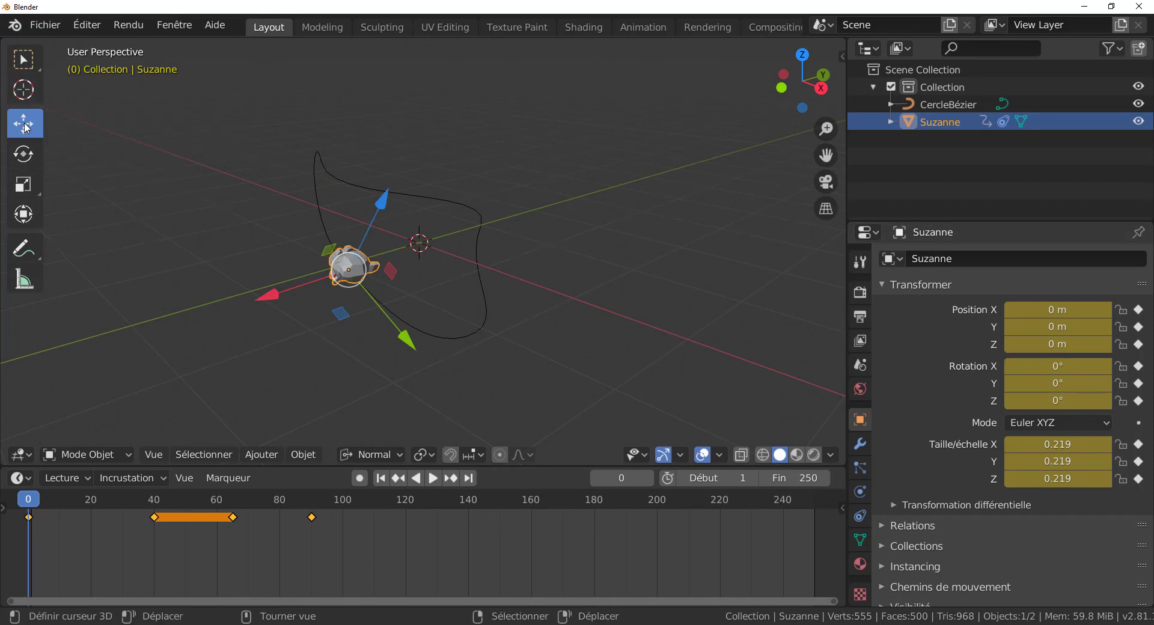
- Select the Bézier circle alone and show its Chemin d'animation settings in an enlarged properties area
left_click(24, 90)
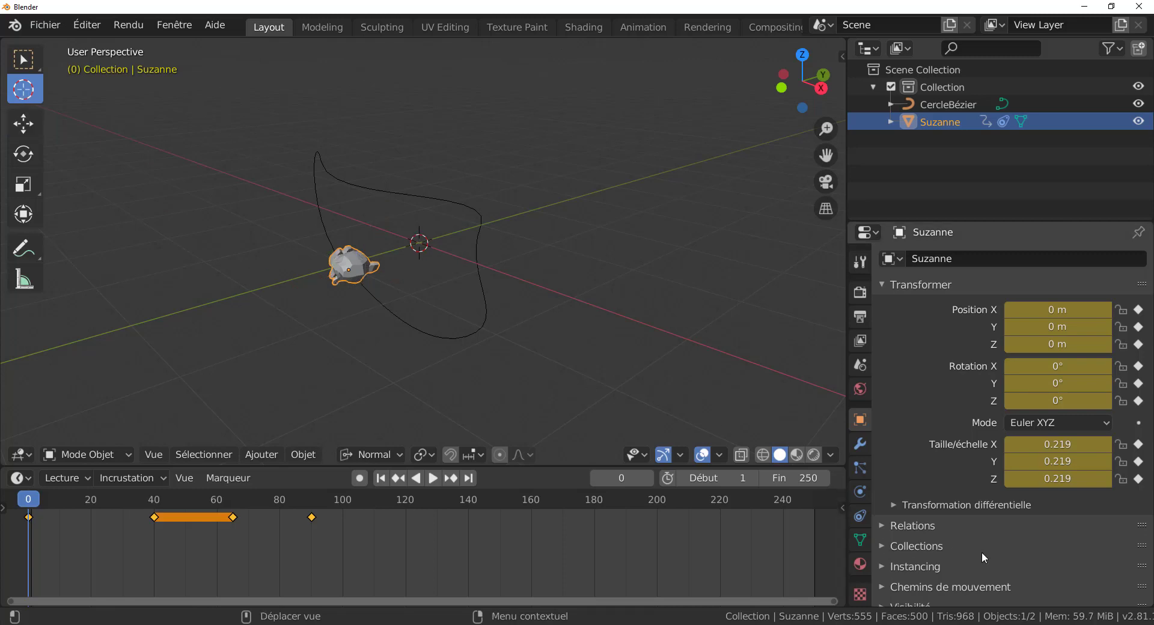
key("alt+a")
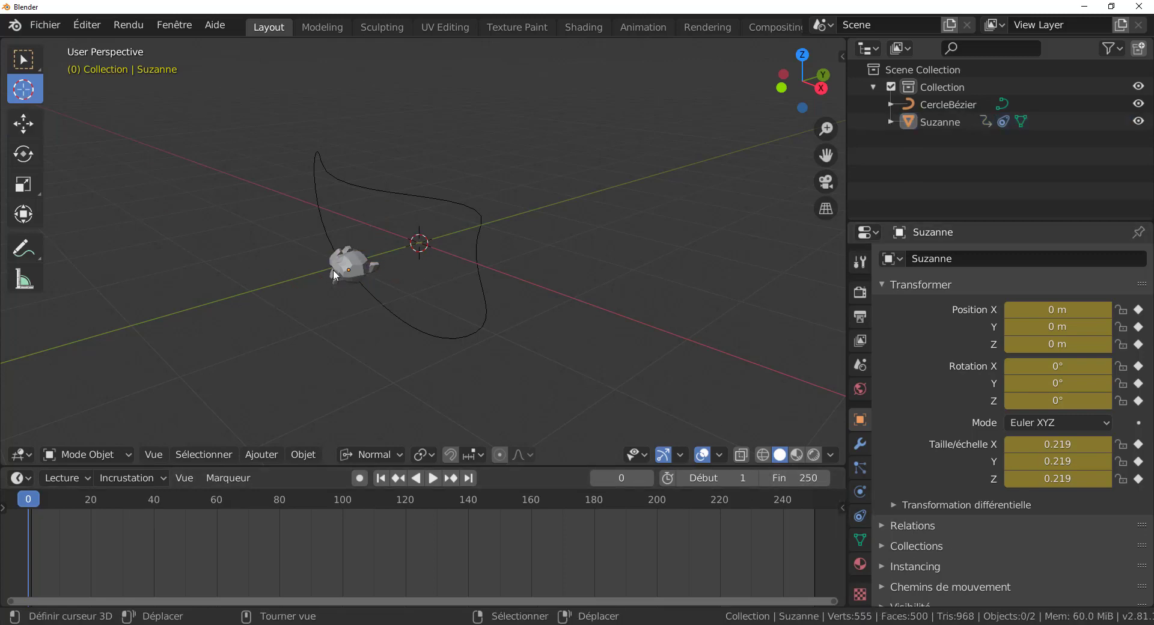
left_click(478, 283)
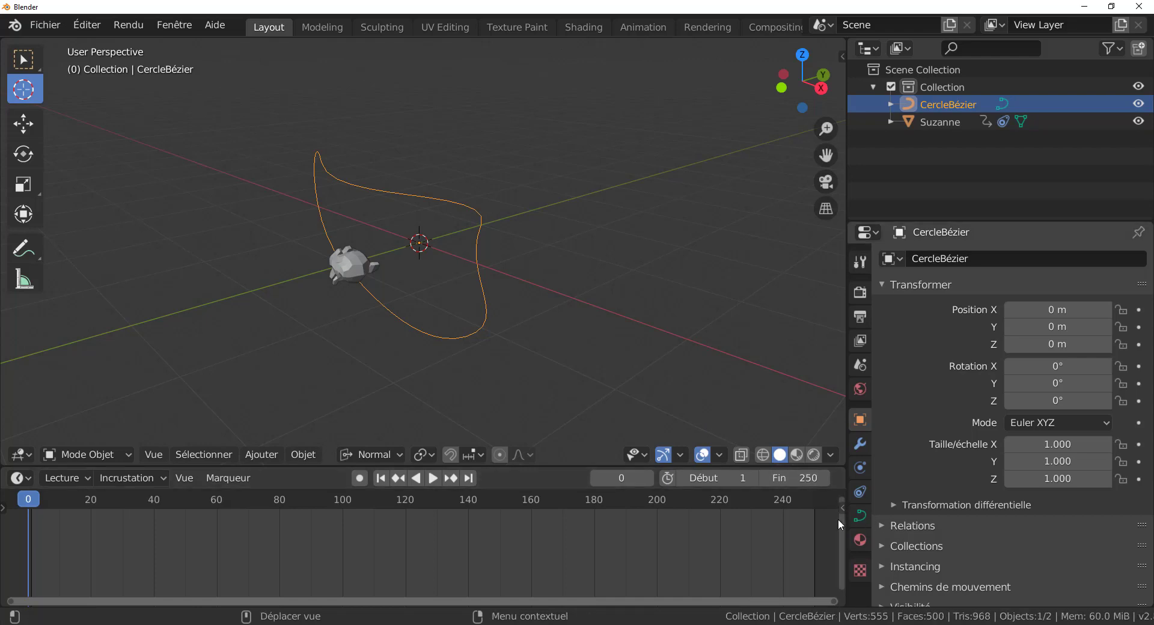
left_click(860, 517)
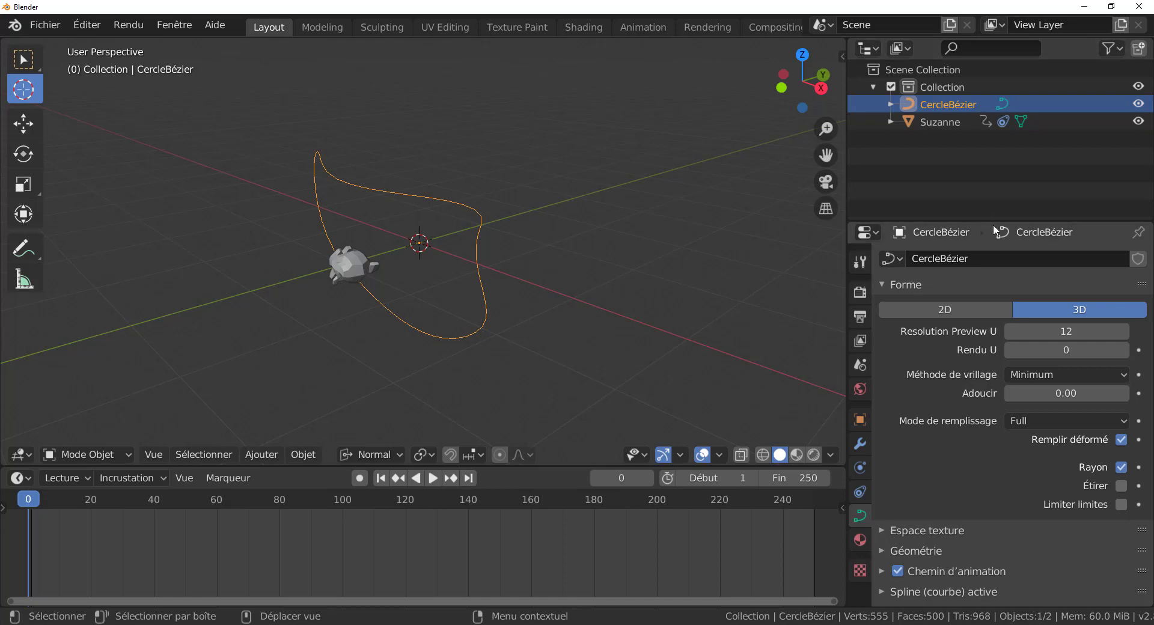
left_click_drag(993, 222, 1002, 107)
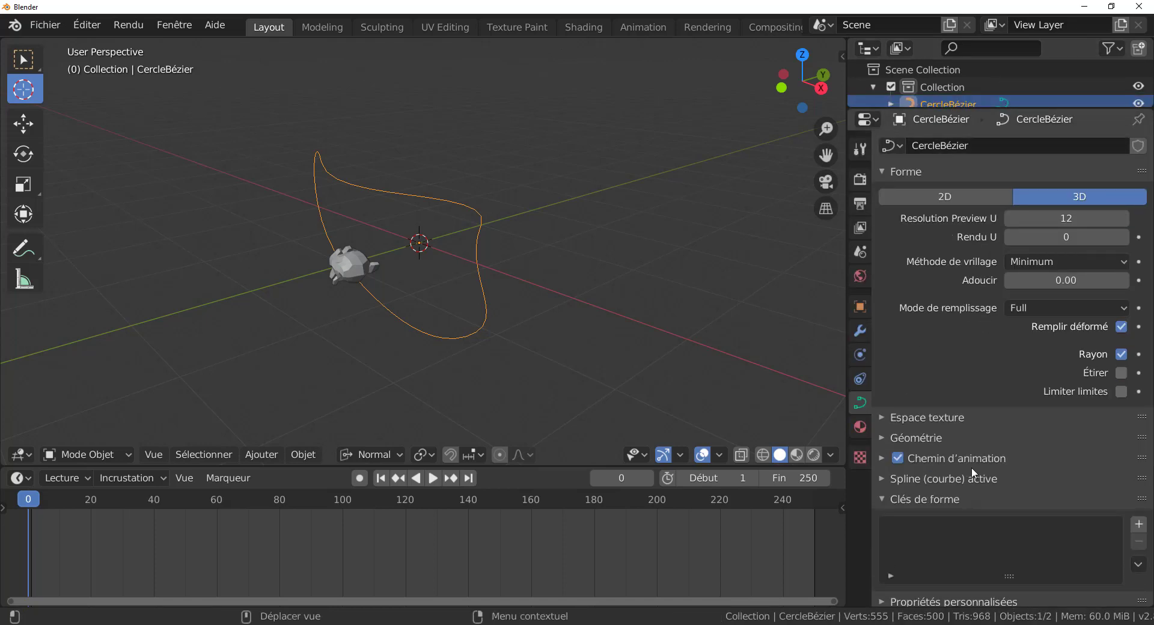
scroll(1032, 461, "down", 1)
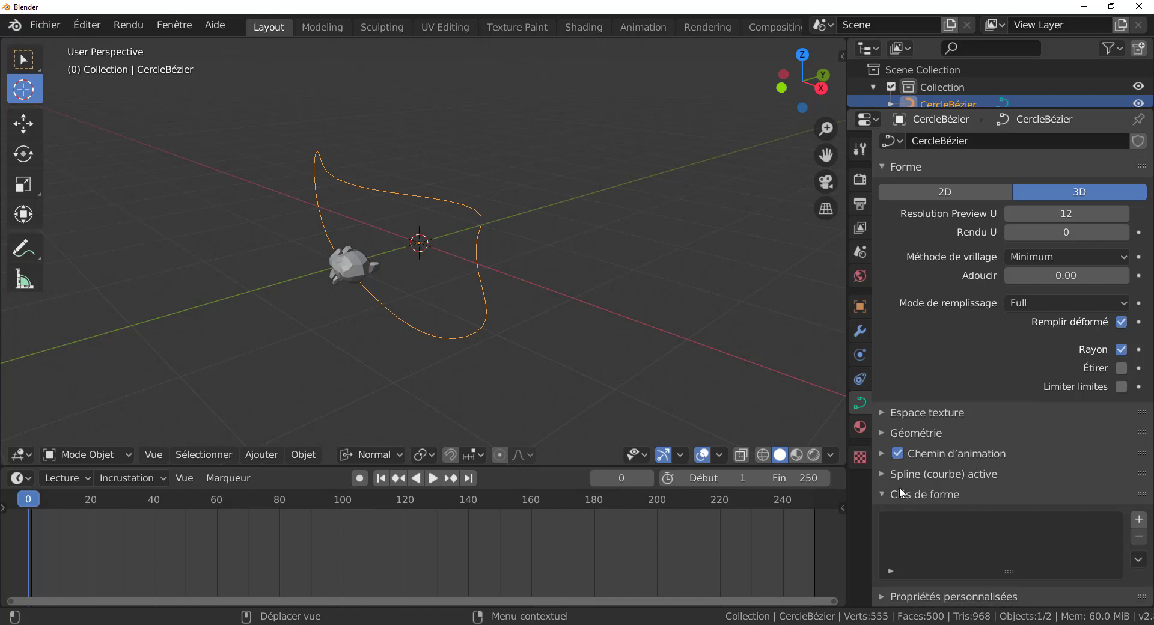
left_click(881, 454)
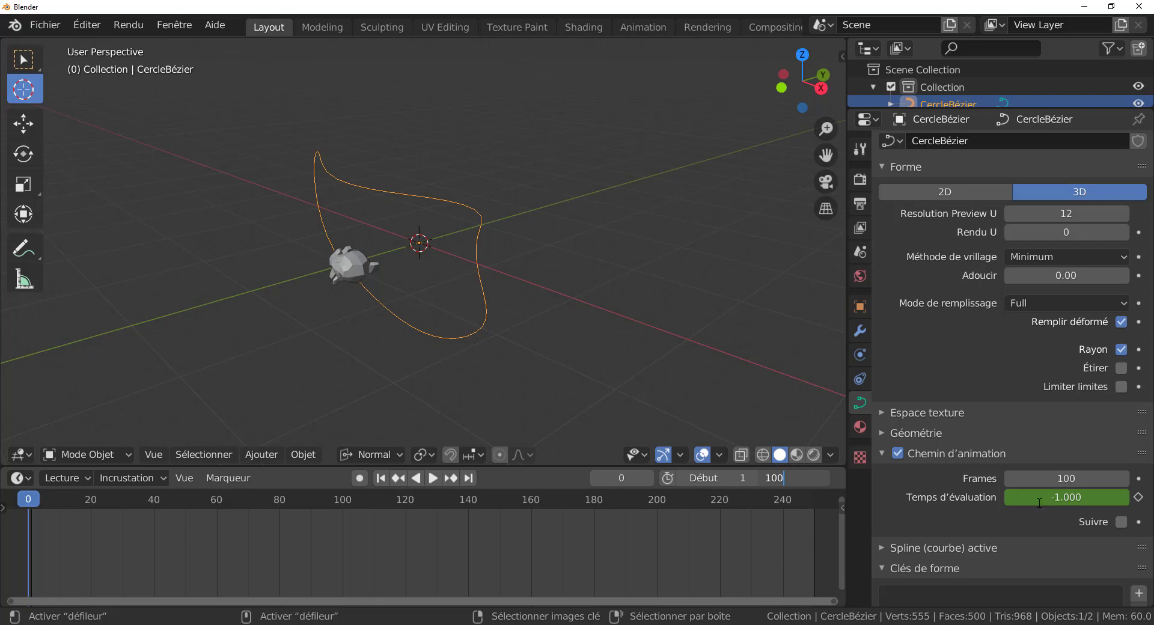
- Set the timeline's end frame to 100 and play back the animation
key("Return")
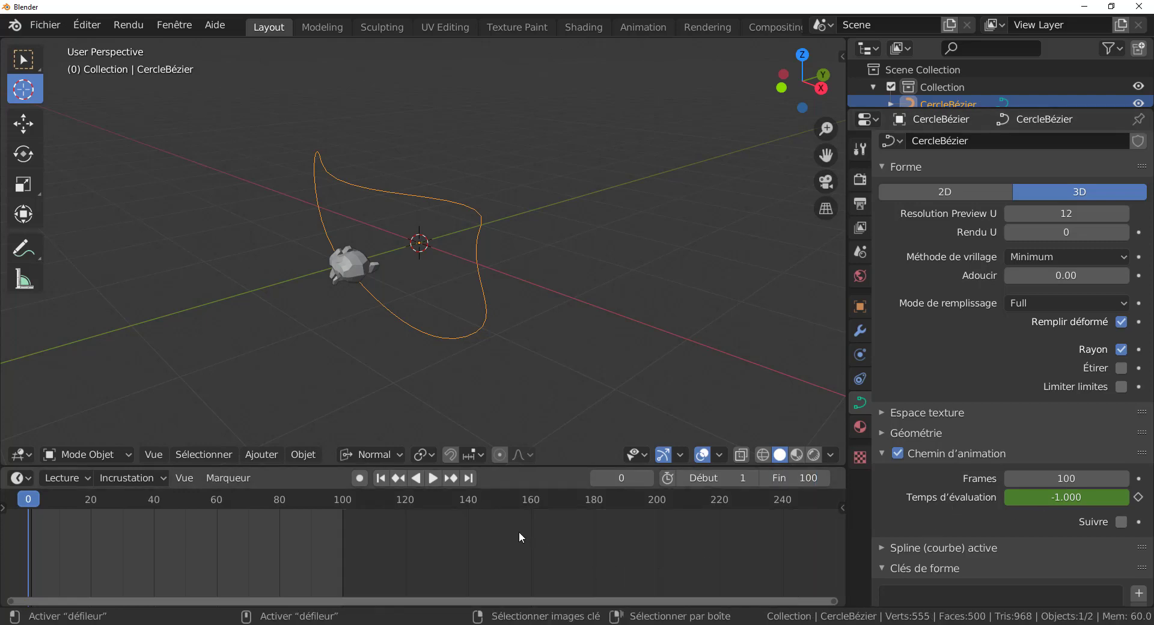
left_click(434, 478)
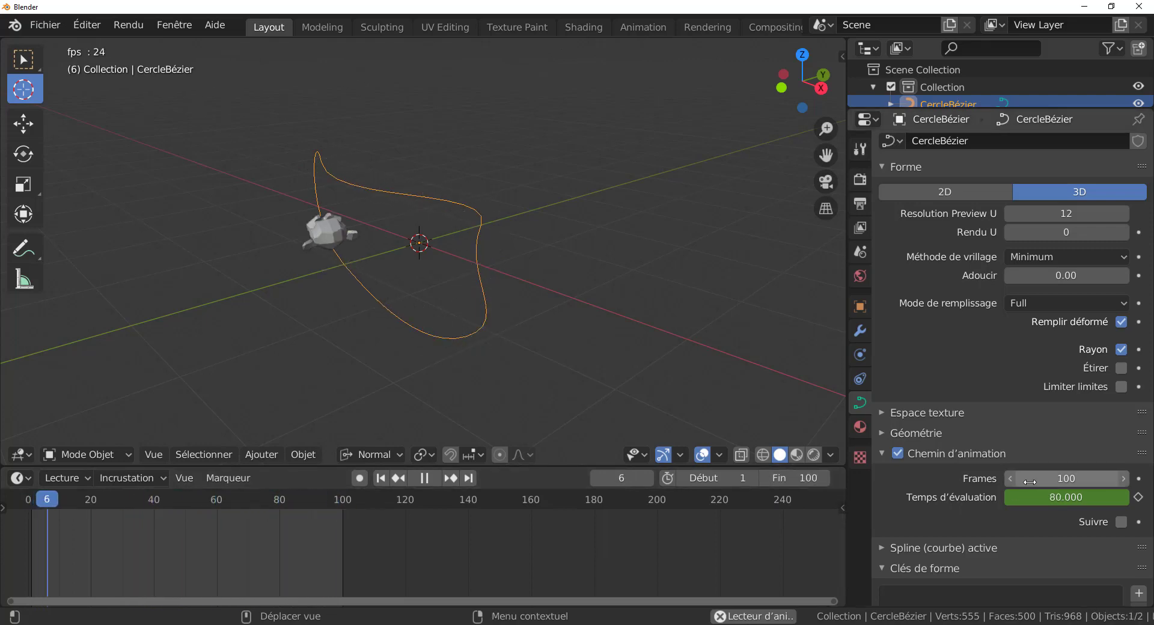
- Raise the curve's path animation length to 264 frames and set the timeline's end frame to 264
left_click_drag(1028, 481, 1057, 482)
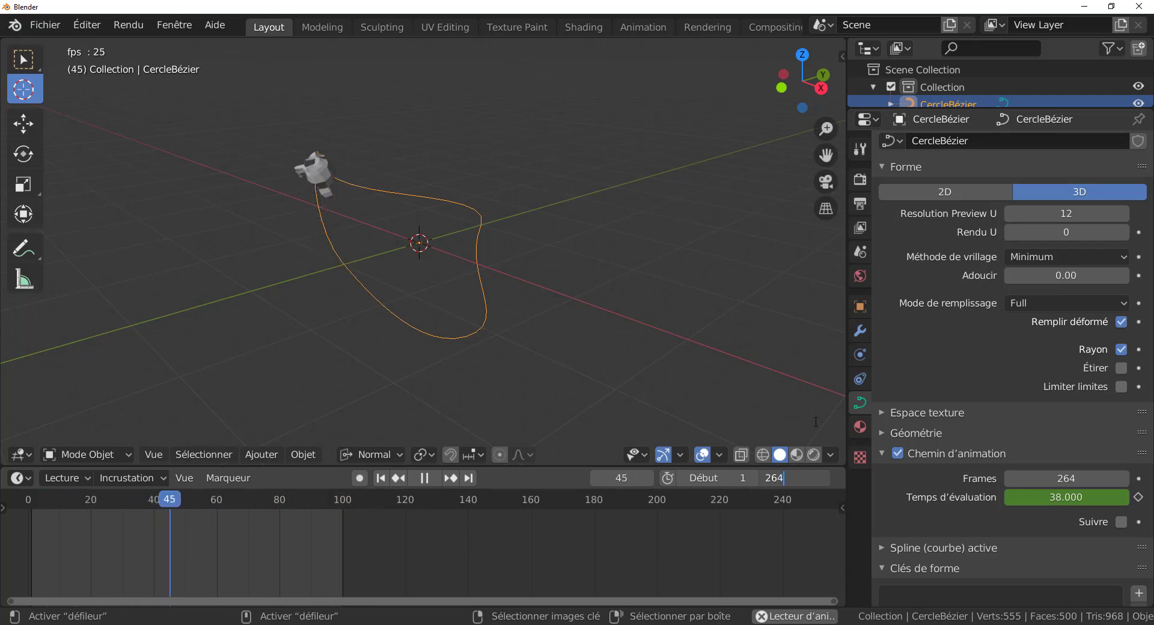
key("Return")
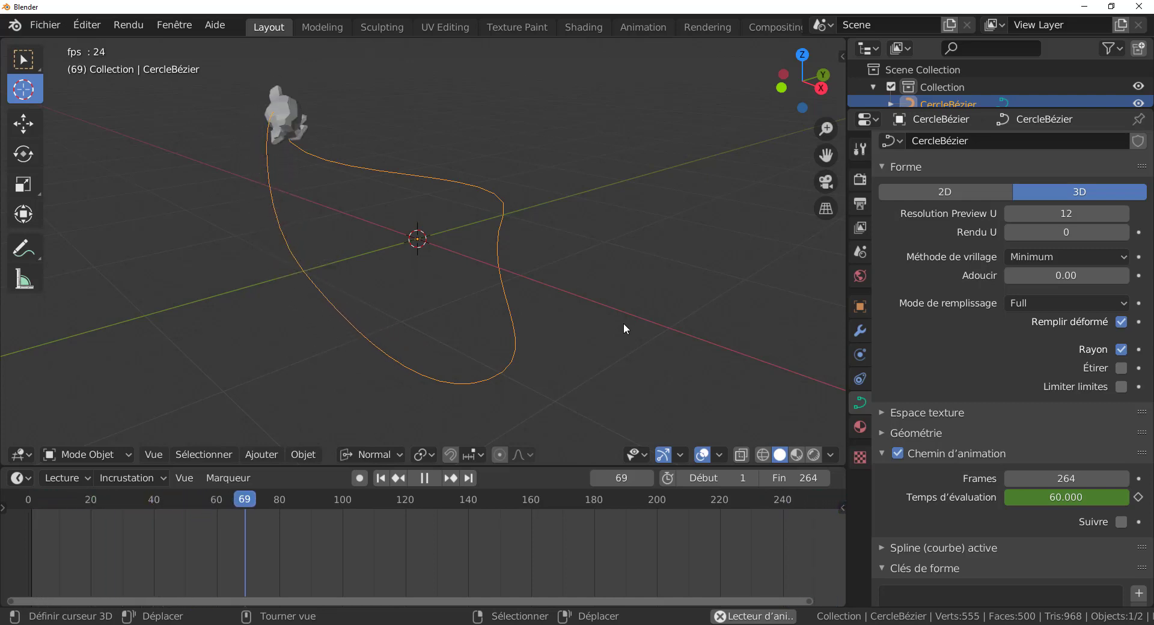
- Shorten the curve's path animation to 50 frames and set the timeline's end frame to 50
left_click(1055, 478)
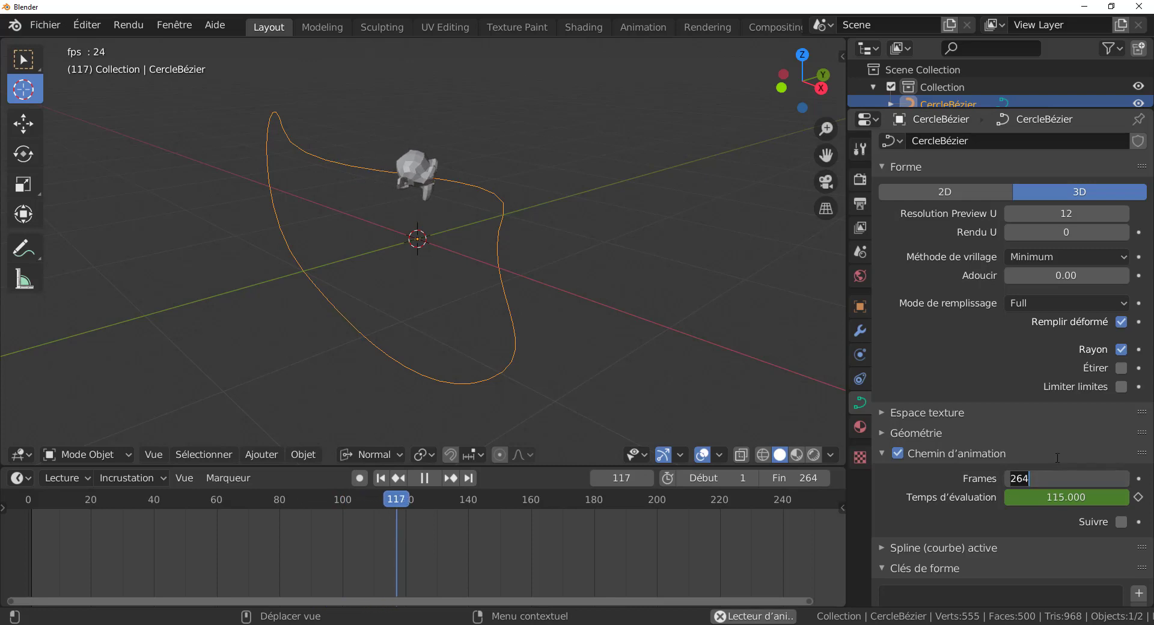
type("50")
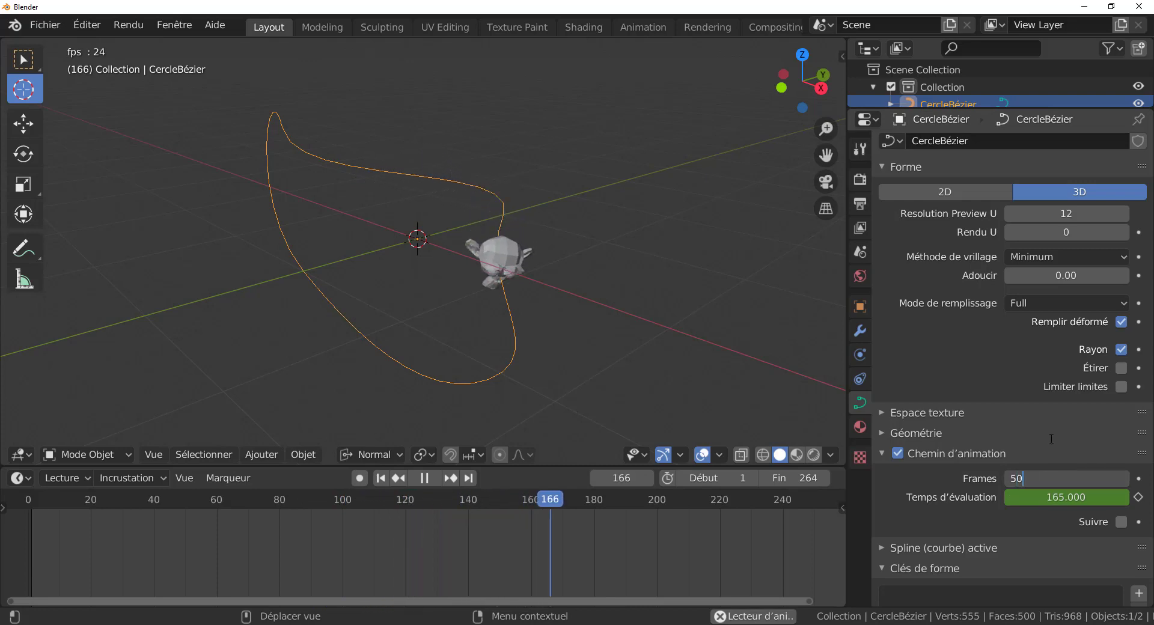
key("Return")
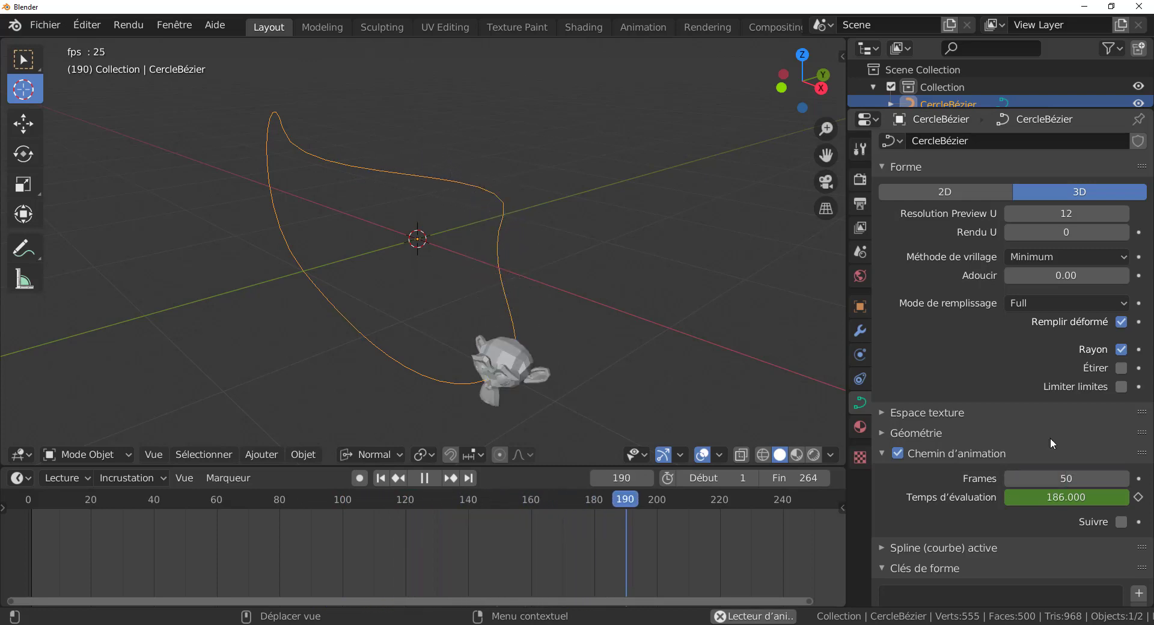
left_click(793, 478)
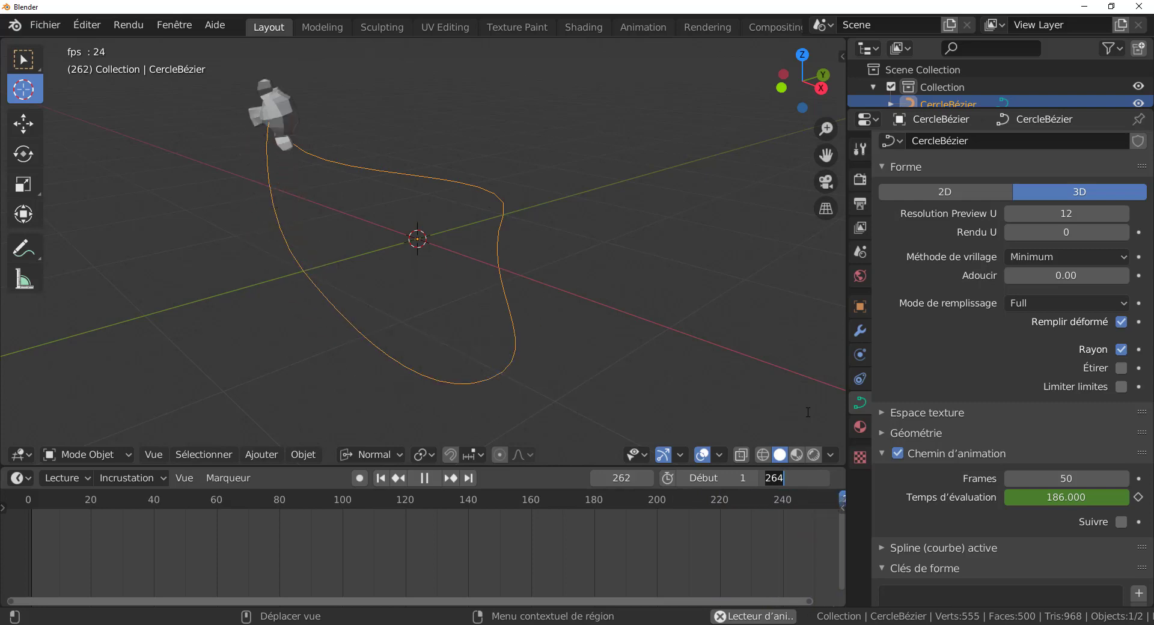
type("50")
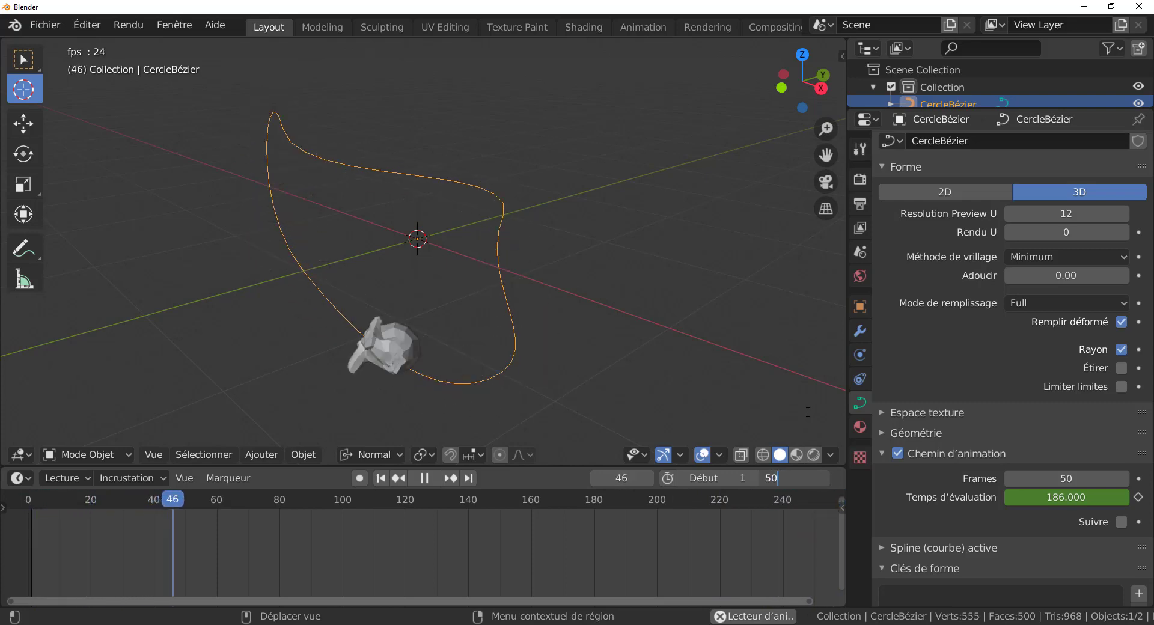
key("Return")
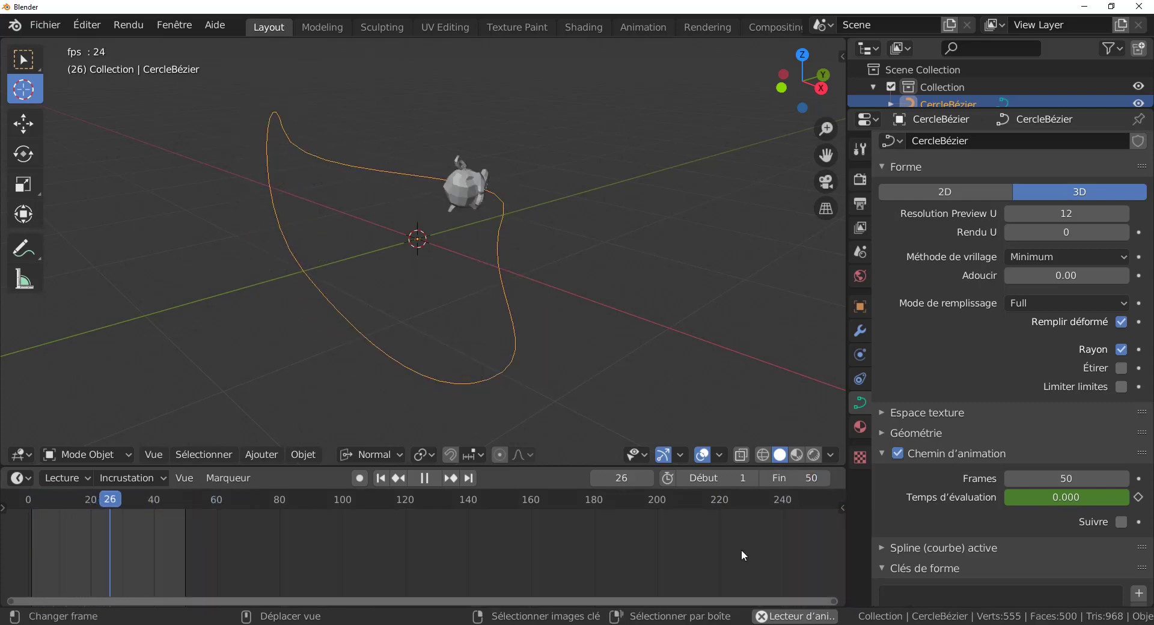
- Set the timeline's end frame to 200 and restart the playback from the first frame
left_click(794, 478)
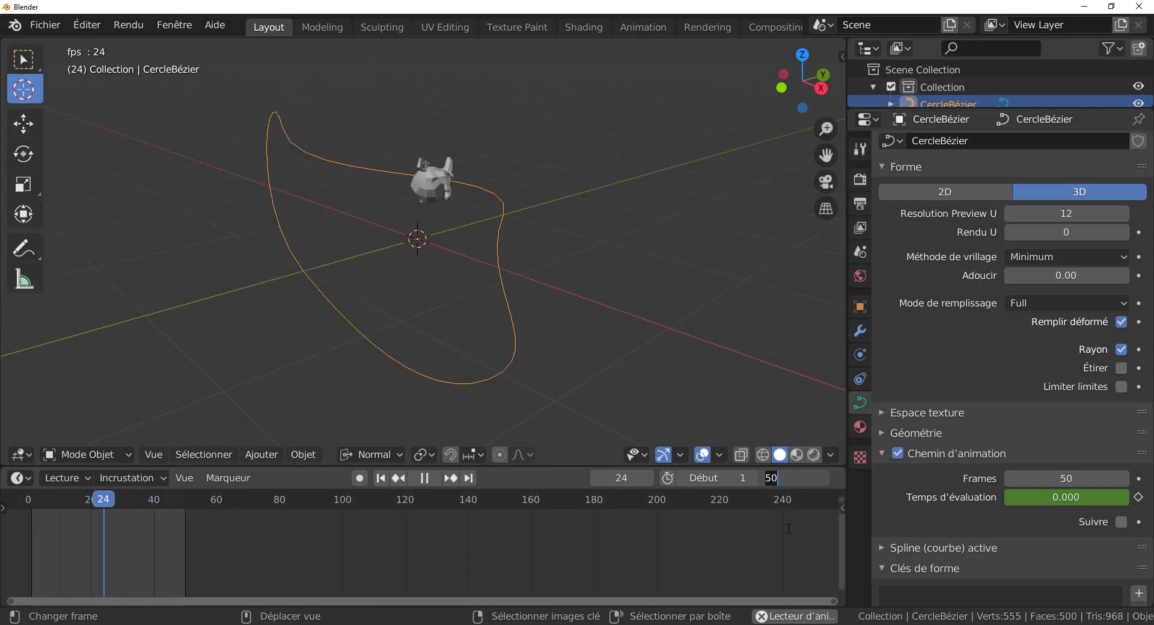
type("200")
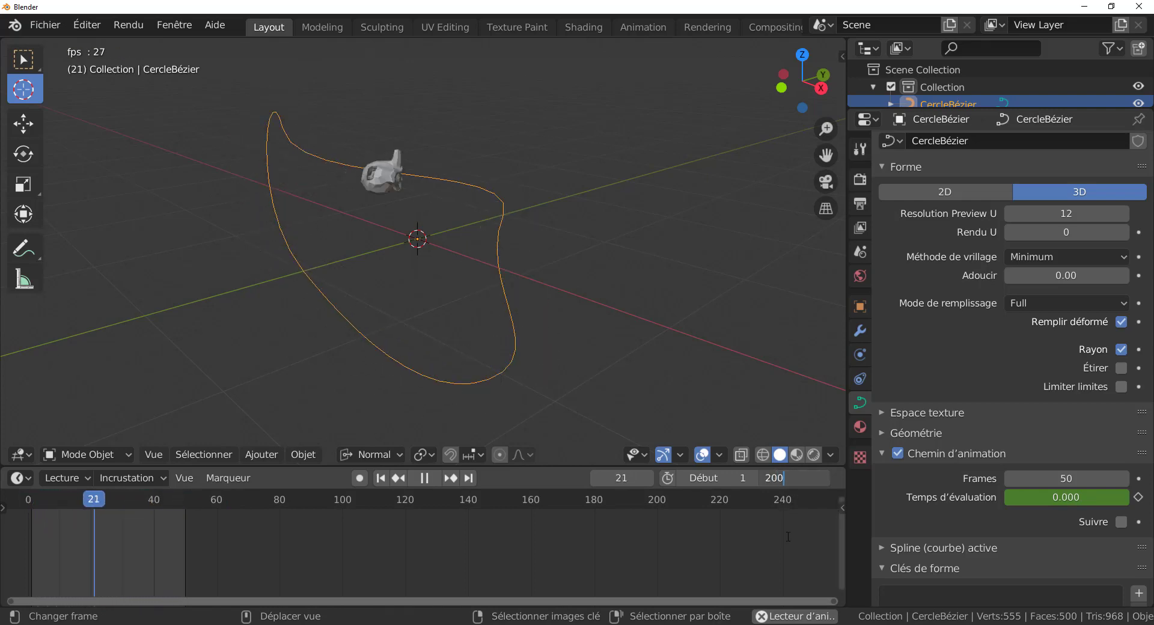
key("Return")
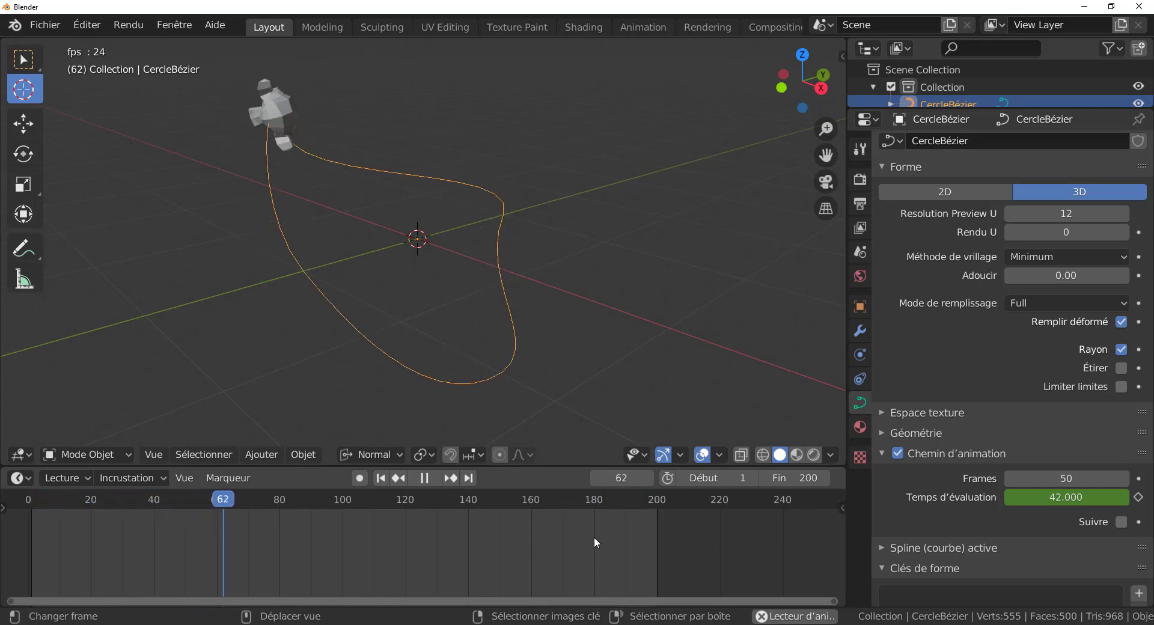
key("shift+Left")
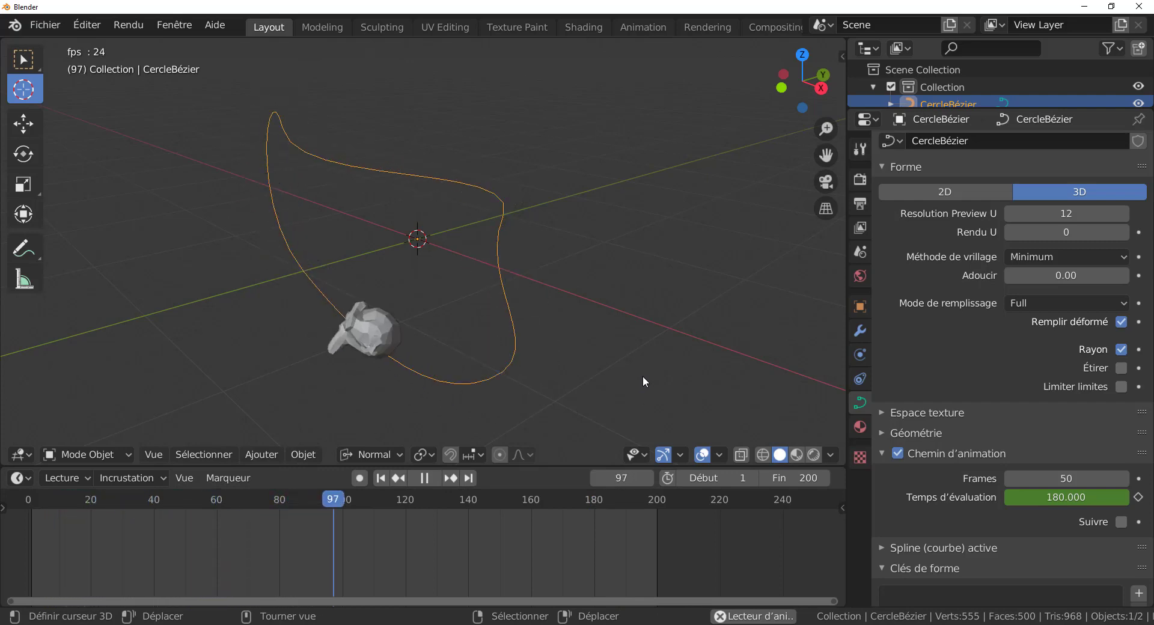
- Set the Frames value of the curve's path animation to 10 while the playback runs
left_click(1057, 477)
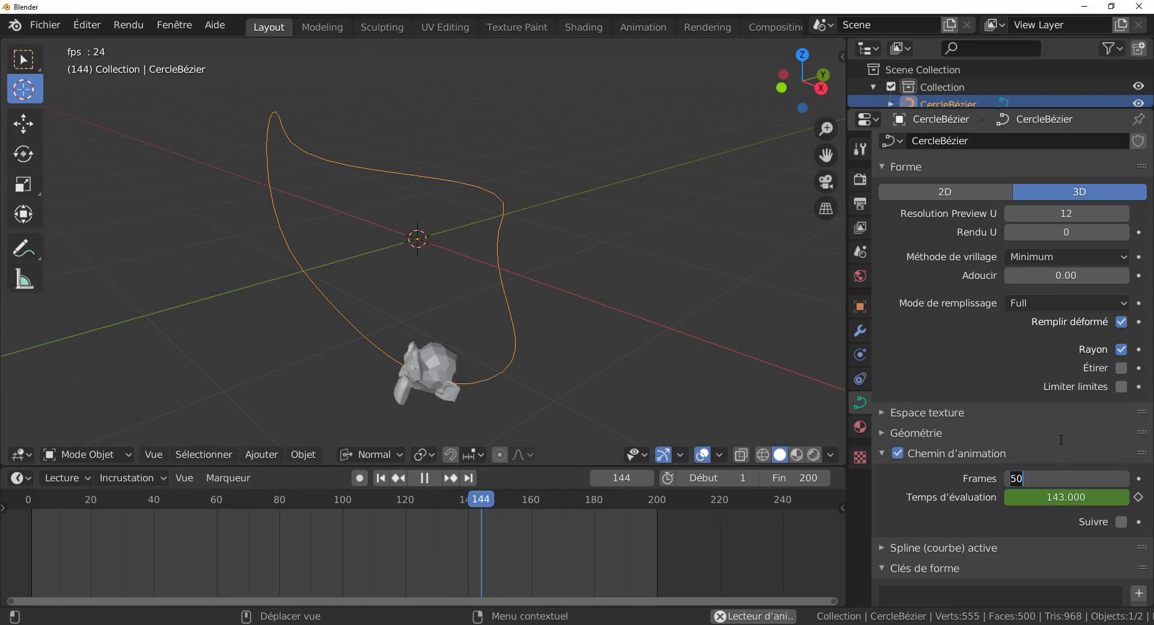
type("10")
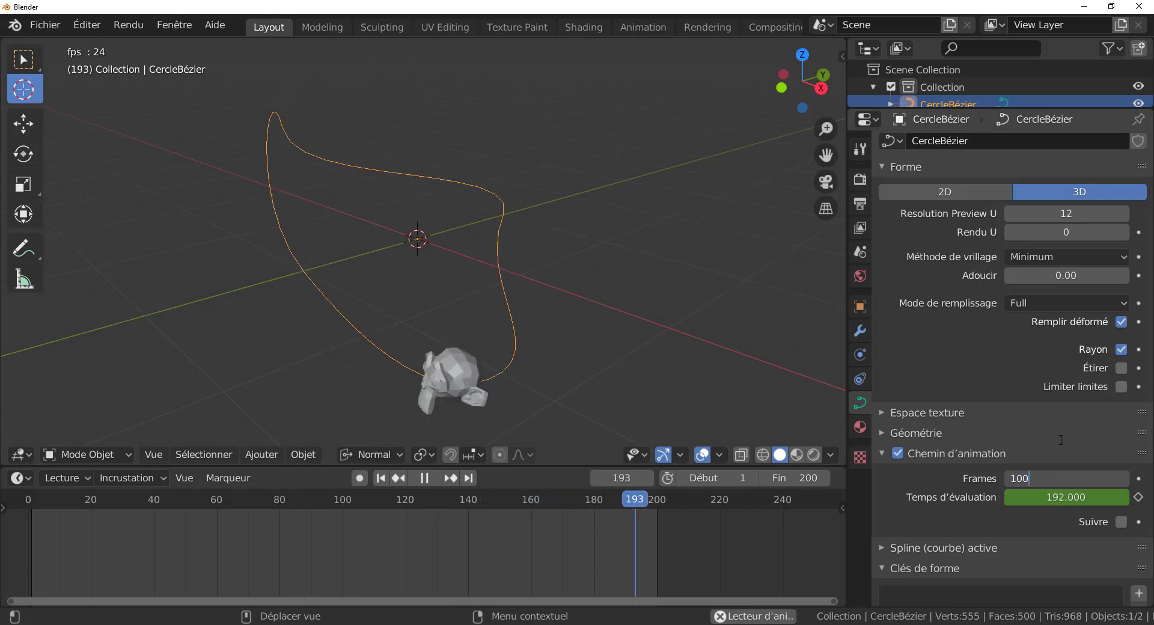
key("Return")
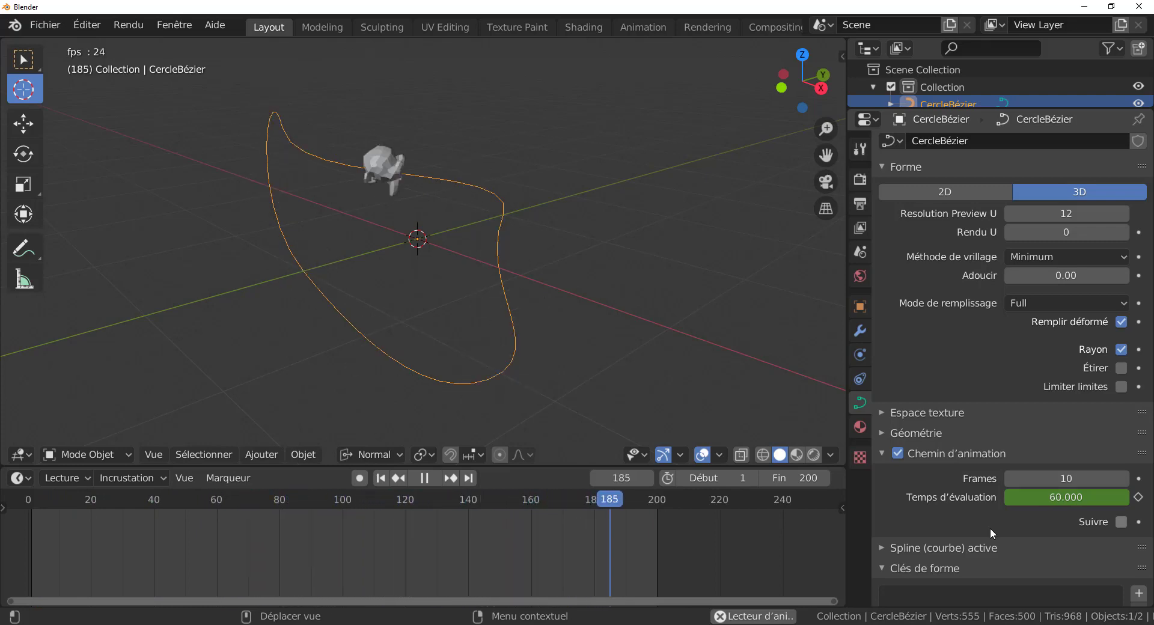
- Set both the curve's path animation length and the timeline's end frame to 300
left_click(1039, 478)
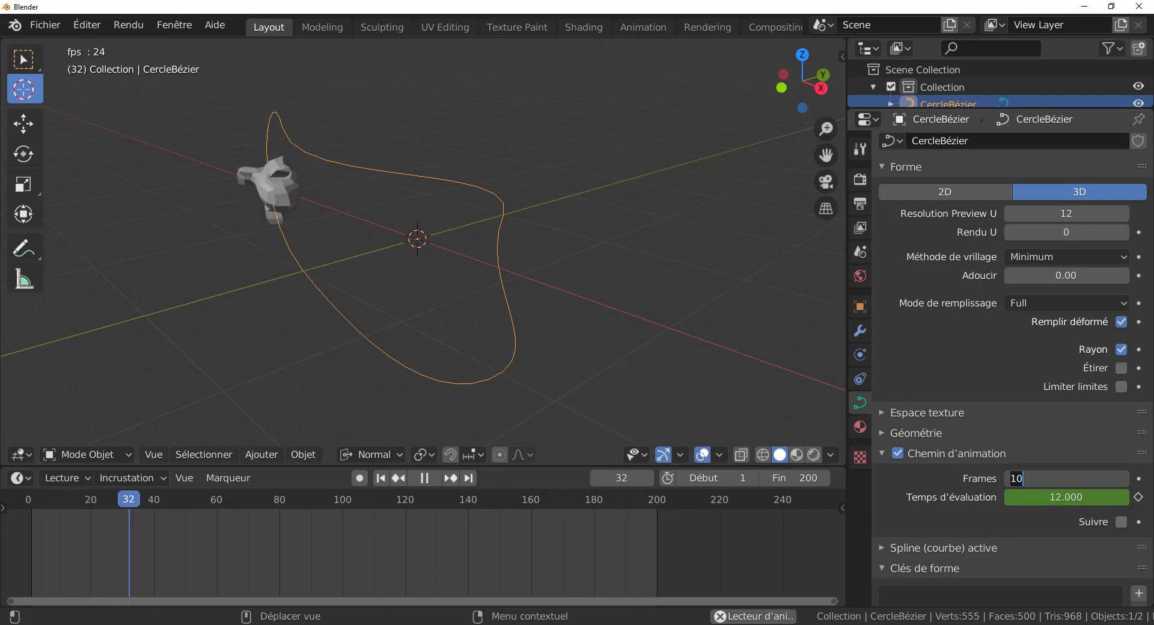
type("300")
key("Return")
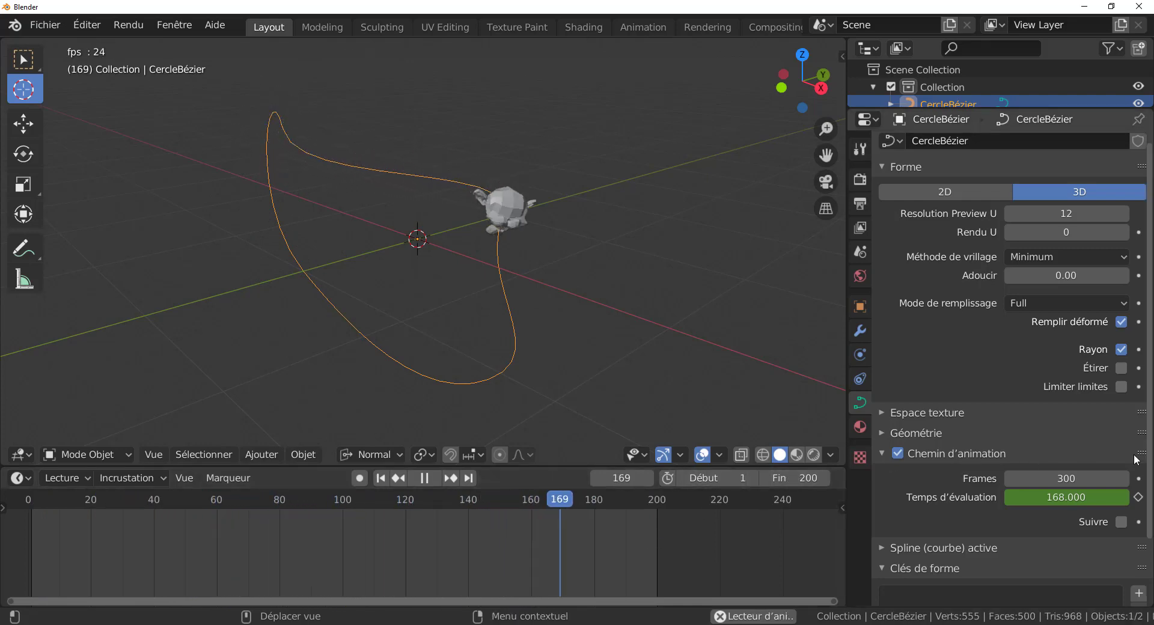
left_click(801, 475)
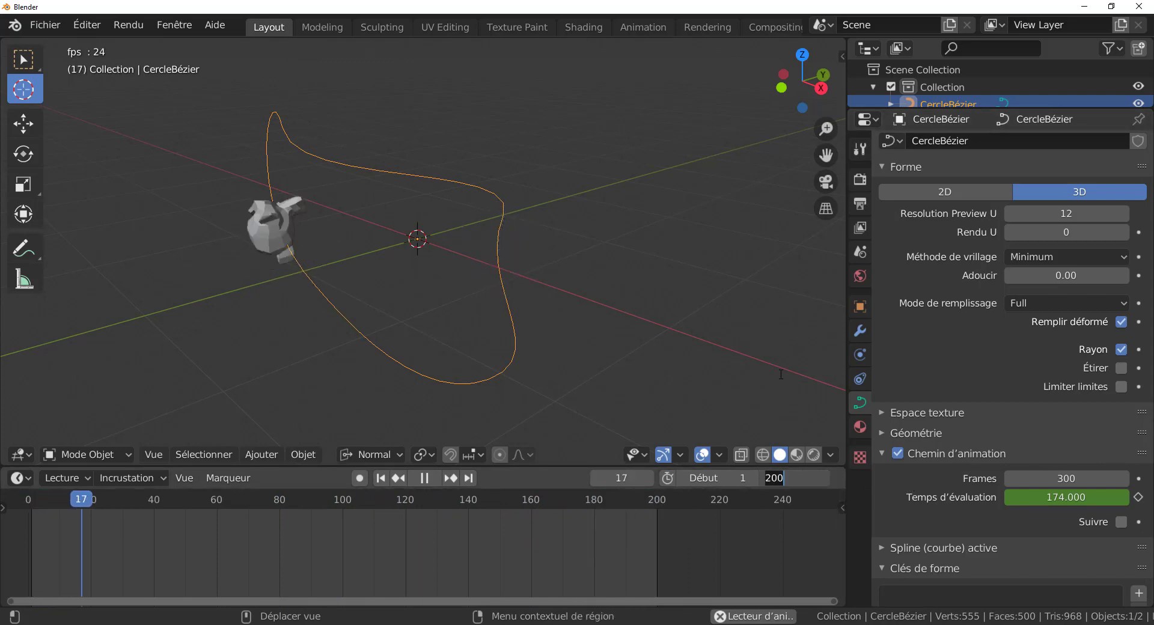
type("300")
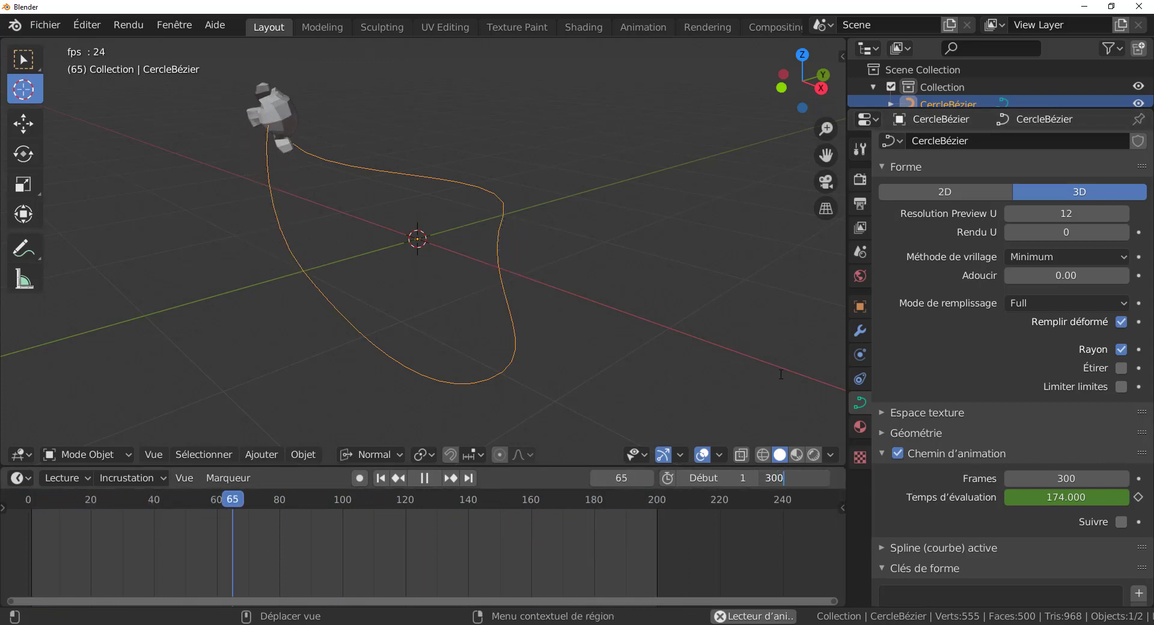
key("Return")
scroll(705, 556, "down", 3)
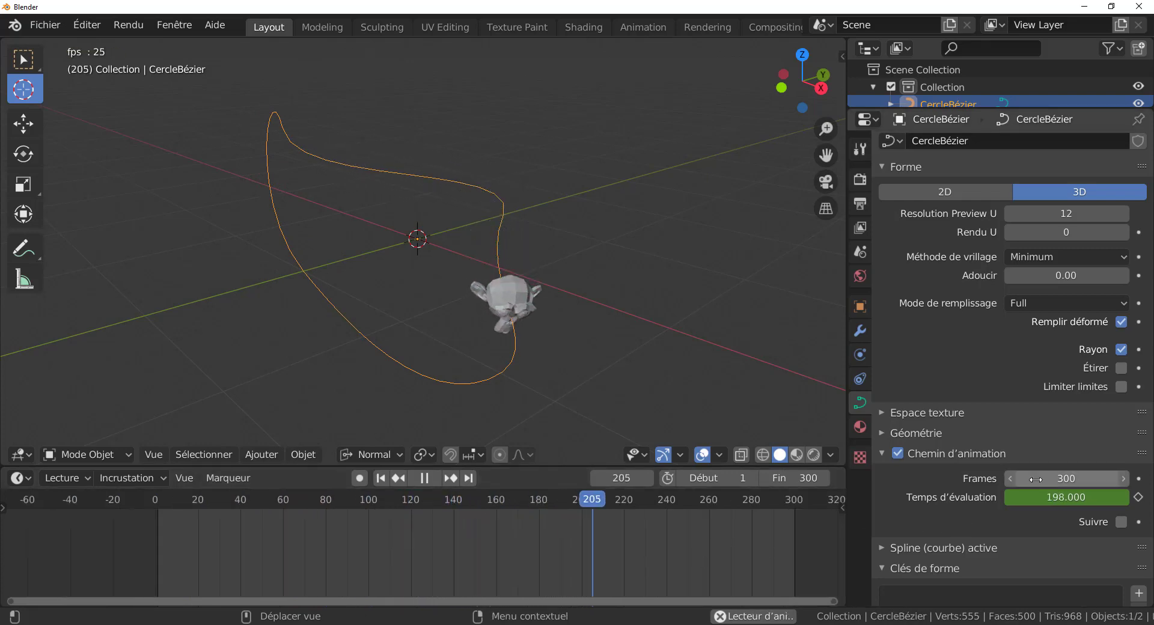
- Set the Frames value of the curve's path animation to 20, watch the playback and stop it
left_click(1074, 477)
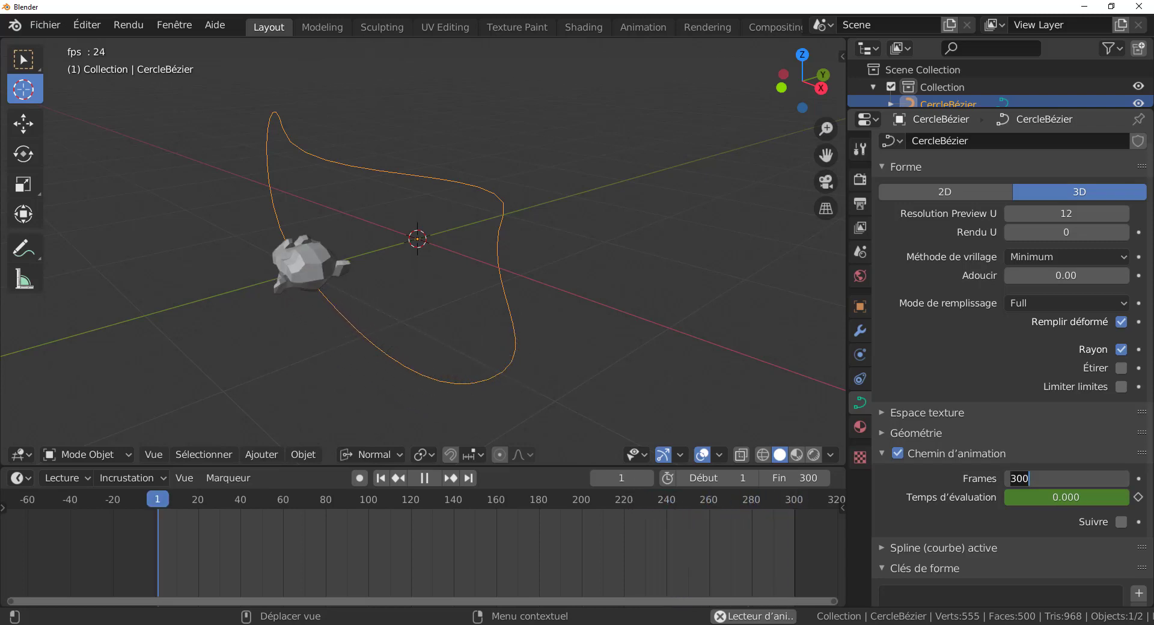
type("20")
key("Return")
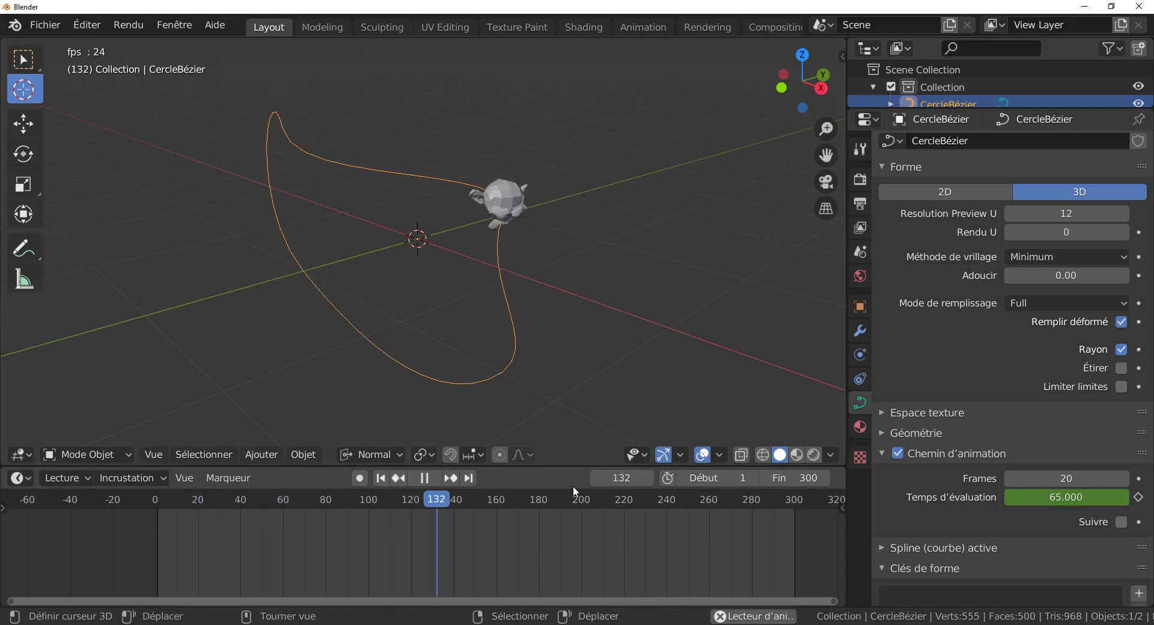
left_click(425, 478)
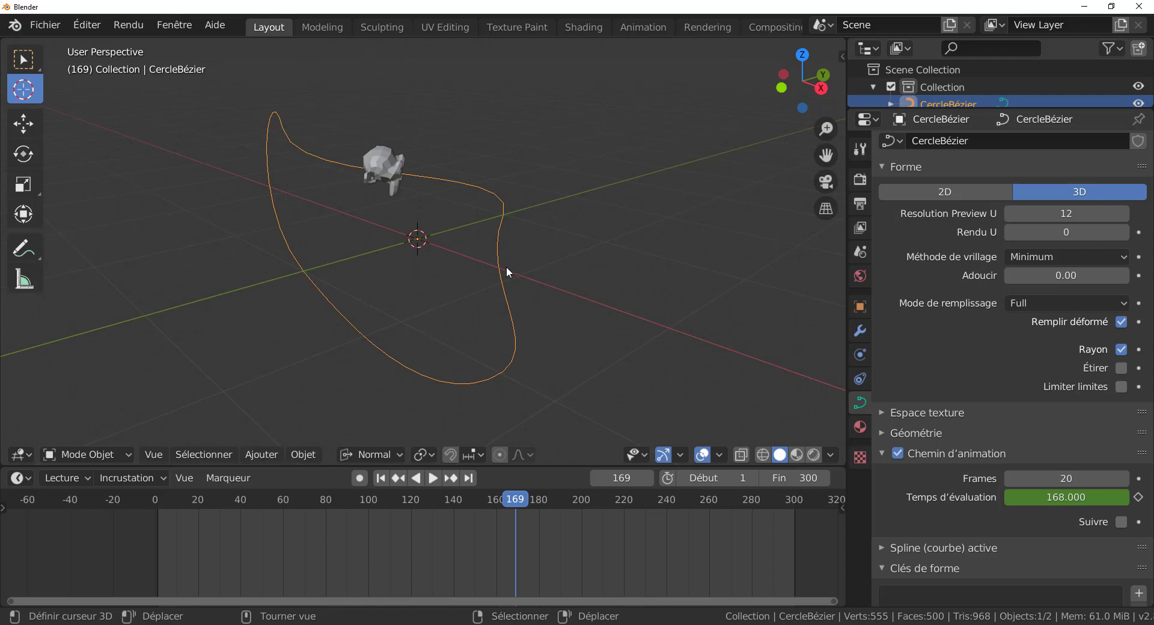
- Delete both the monkey and the Bézier circle from the scene
key("a")
left_click(572, 182)
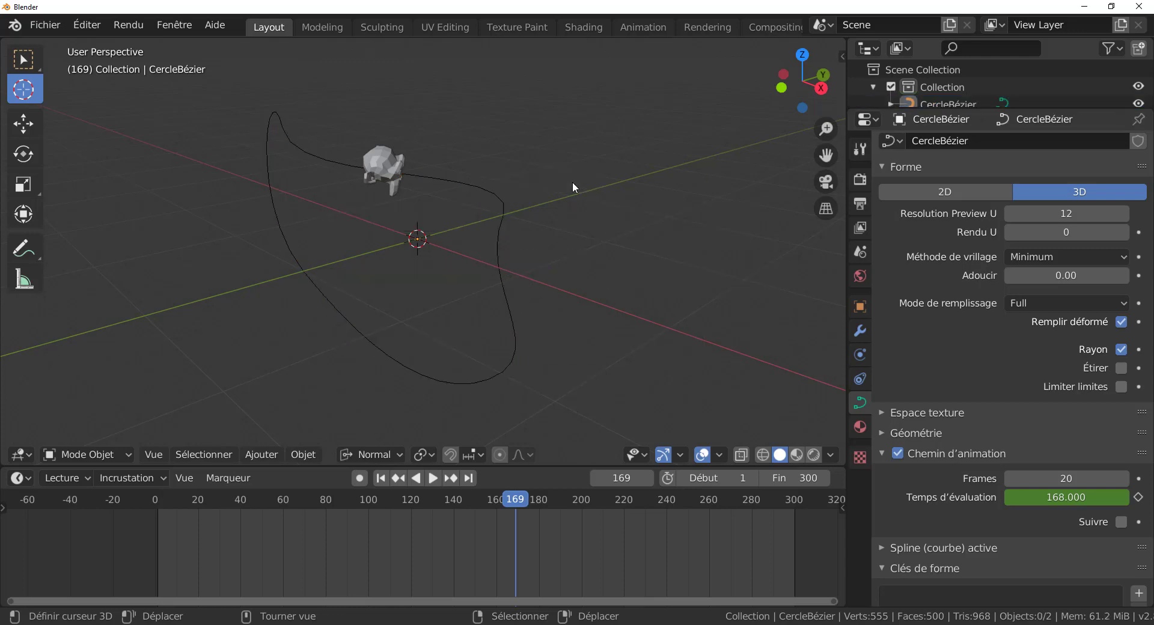
key("a")
left_click(582, 226)
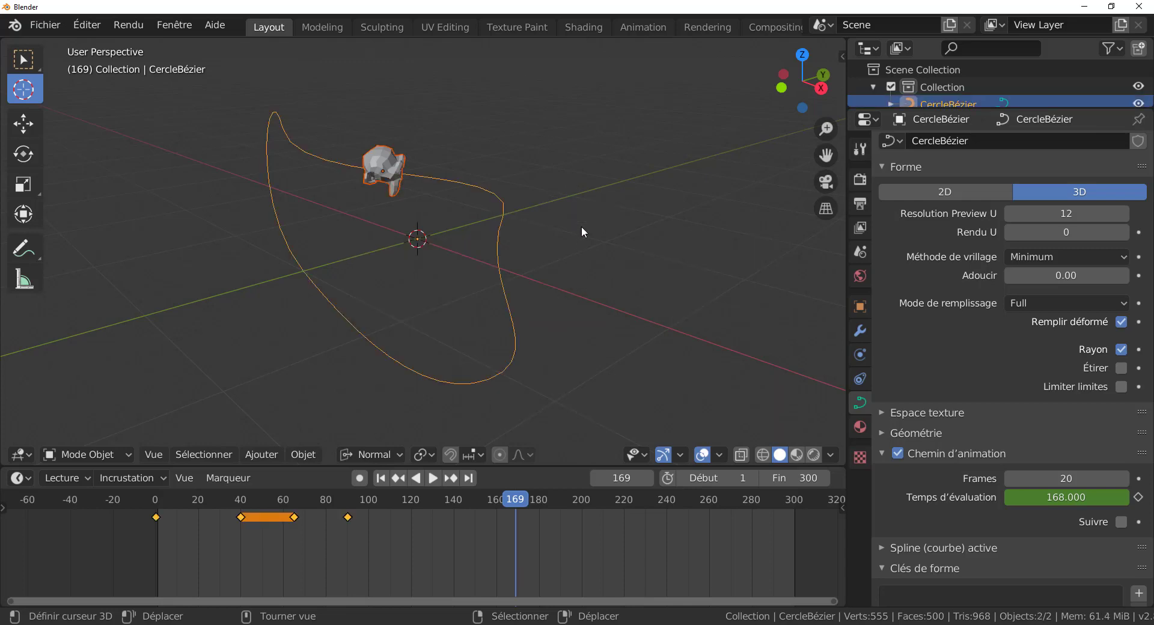
key("x")
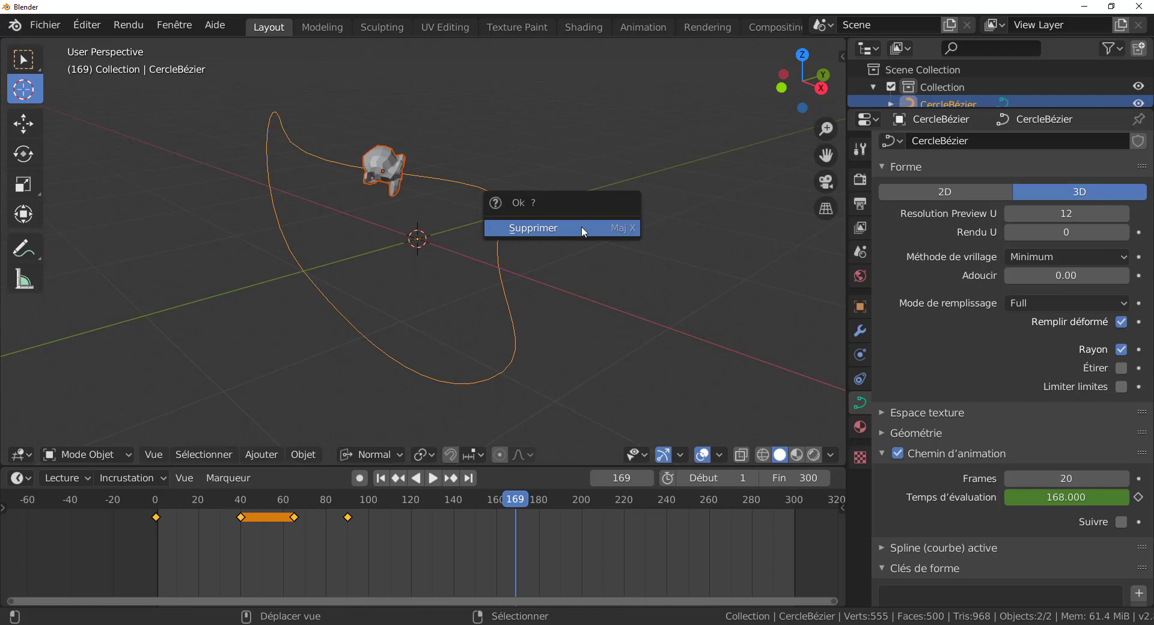
left_click(582, 229)
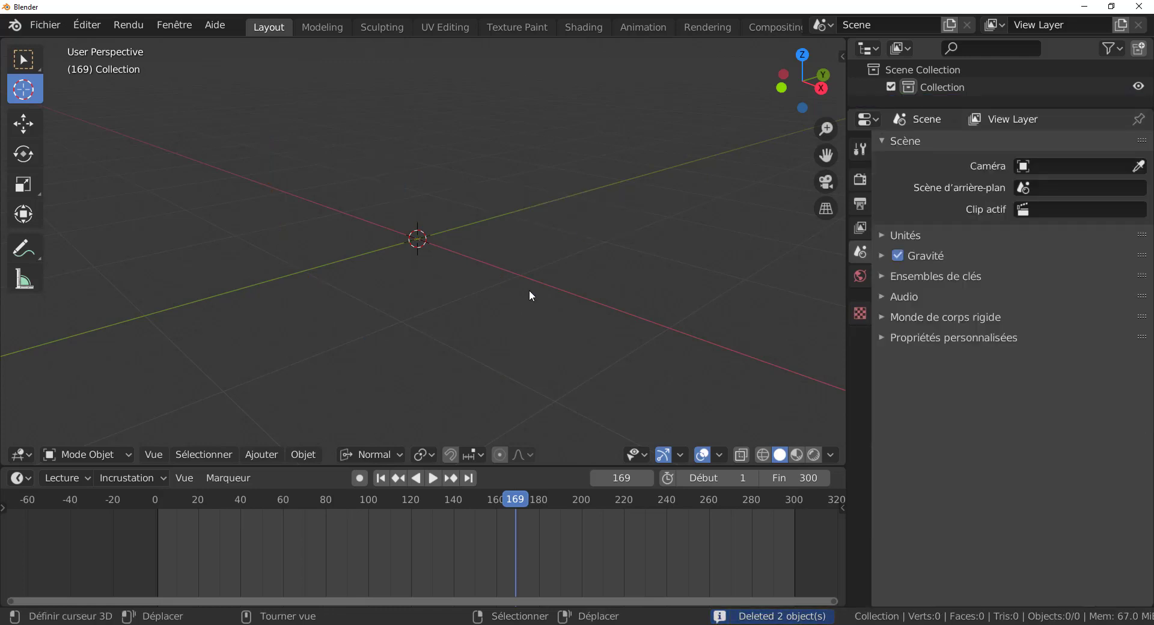
- Add an Archemedian spiral curve at the 3D cursor
left_click(259, 454)
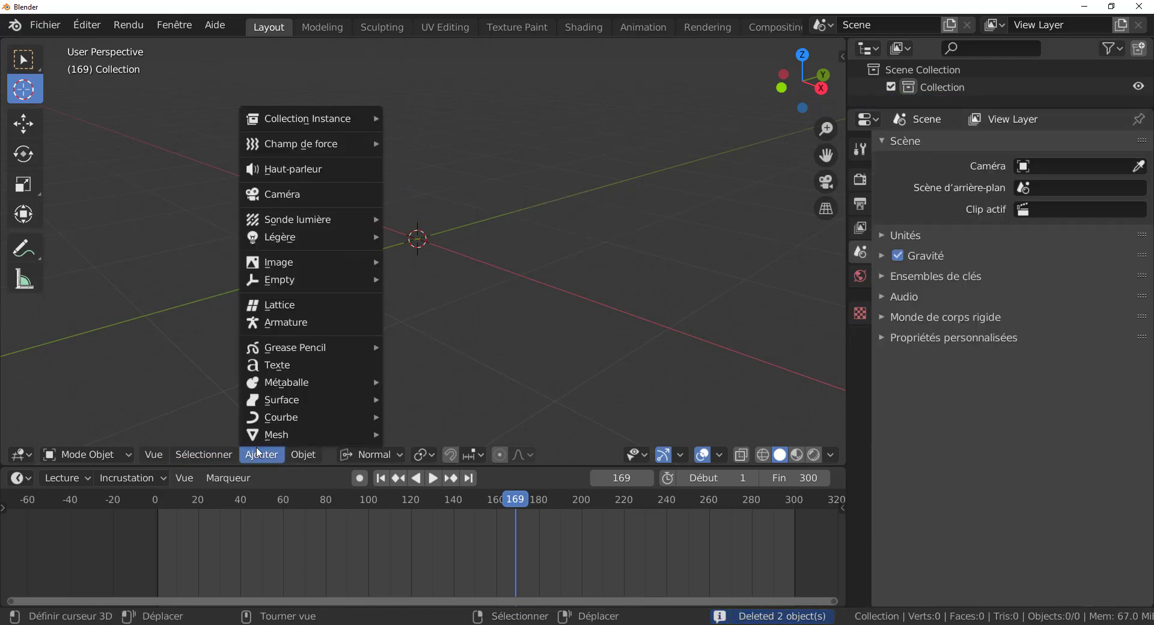
mouse_move(303, 147)
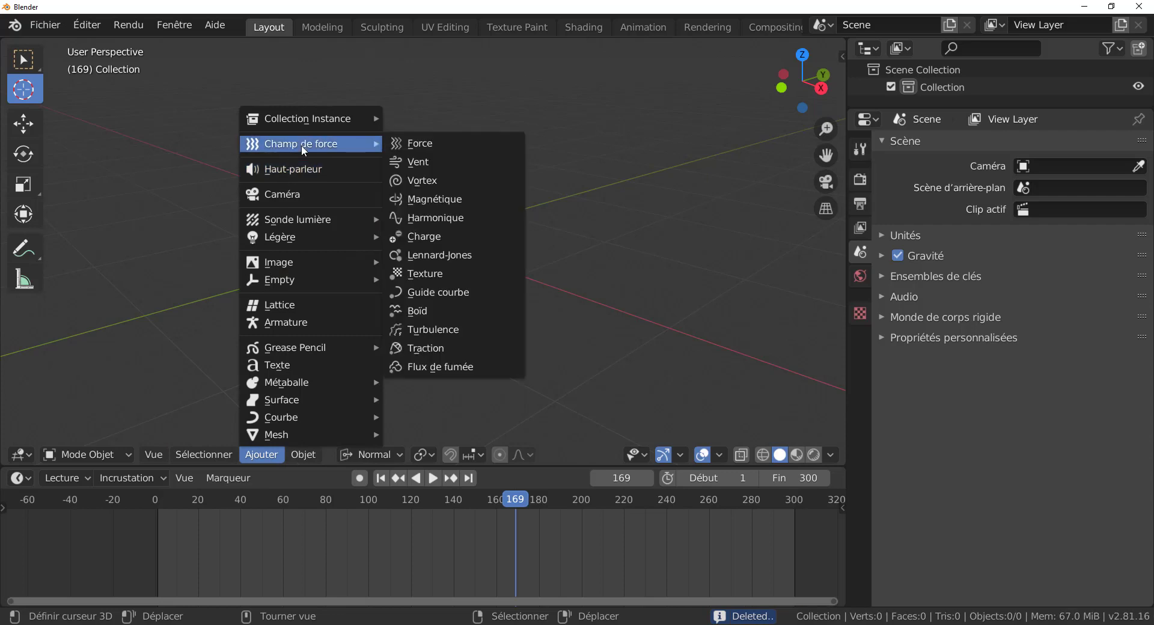
mouse_move(269, 418)
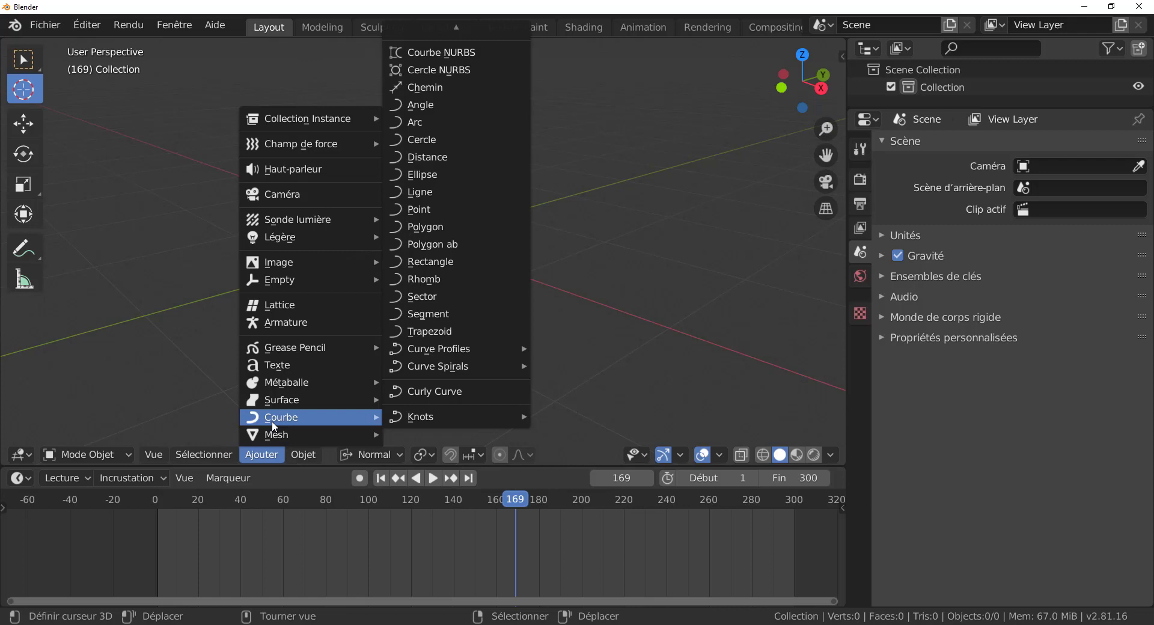
mouse_move(445, 368)
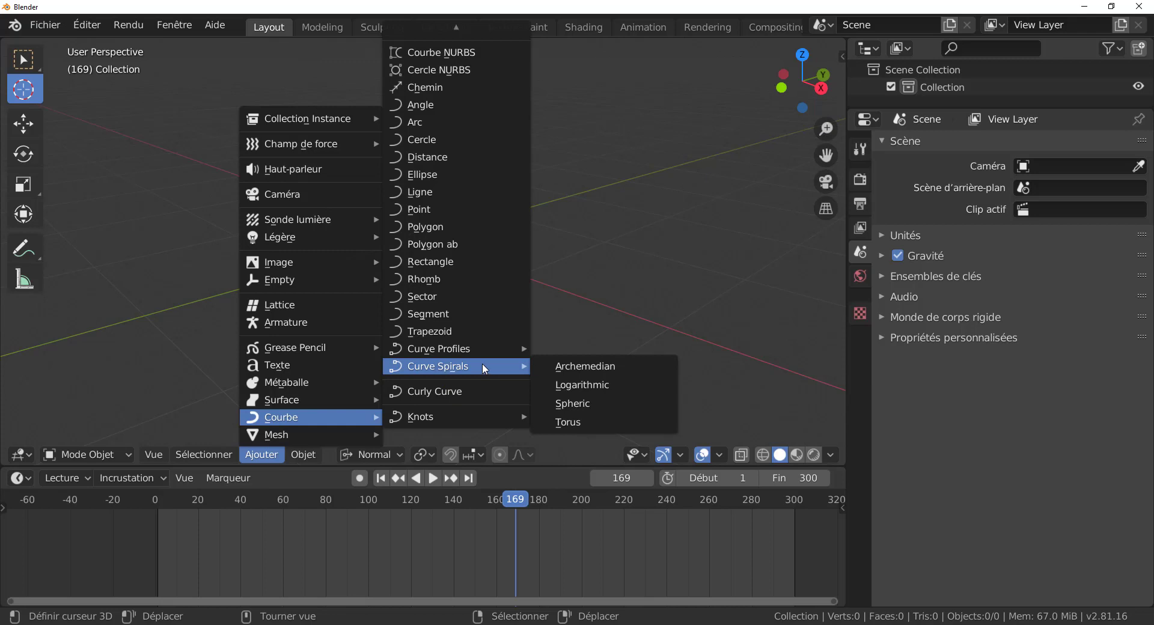
left_click(557, 365)
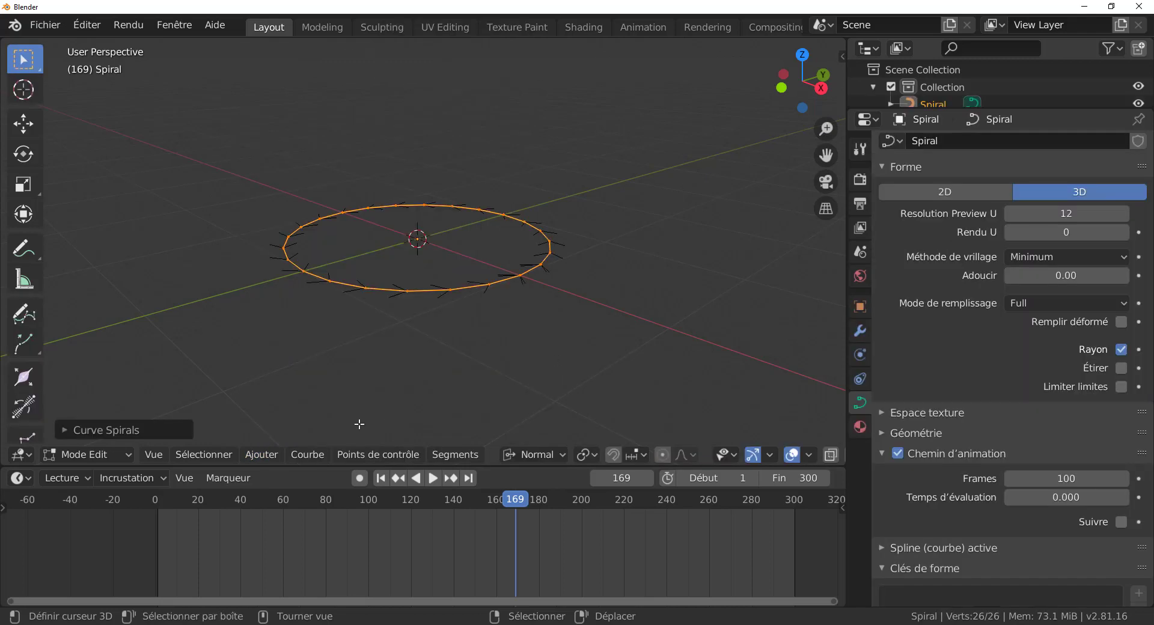
- Configure the spiral with 46 turns, 37 steps, a radius growth of 0.21 and a height of 0.48
left_click(128, 435)
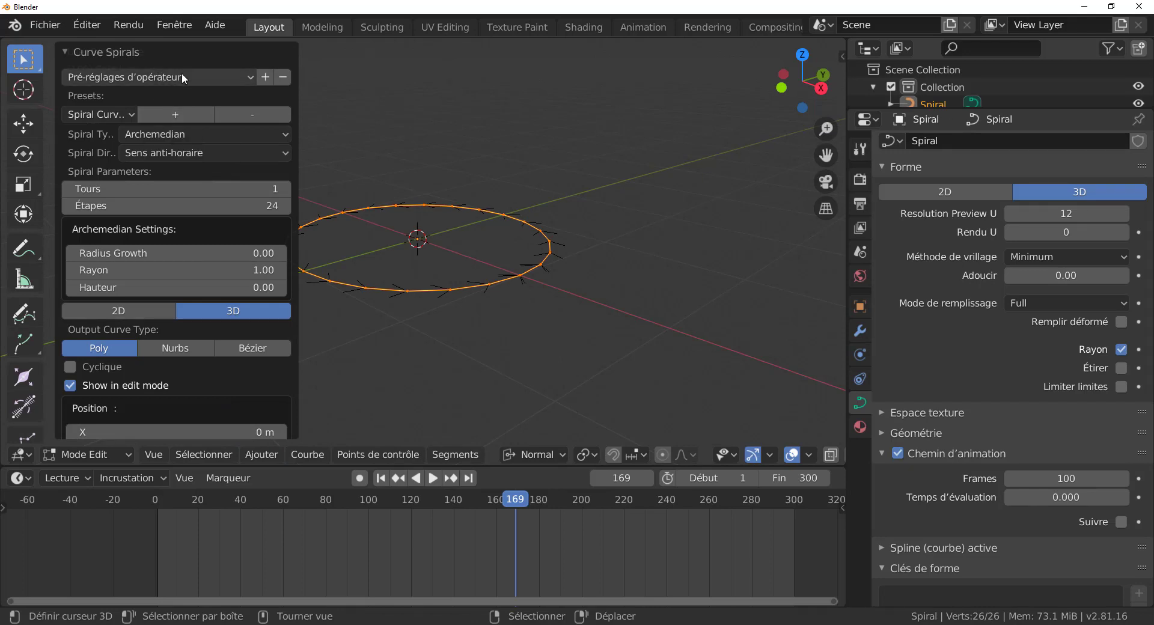
mouse_move(190, 186)
left_mouse_down()
mouse_move(223, 186)
mouse_move(204, 185)
left_mouse_up()
mouse_move(144, 205)
left_mouse_down()
mouse_move(159, 204)
mouse_move(144, 204)
left_mouse_up()
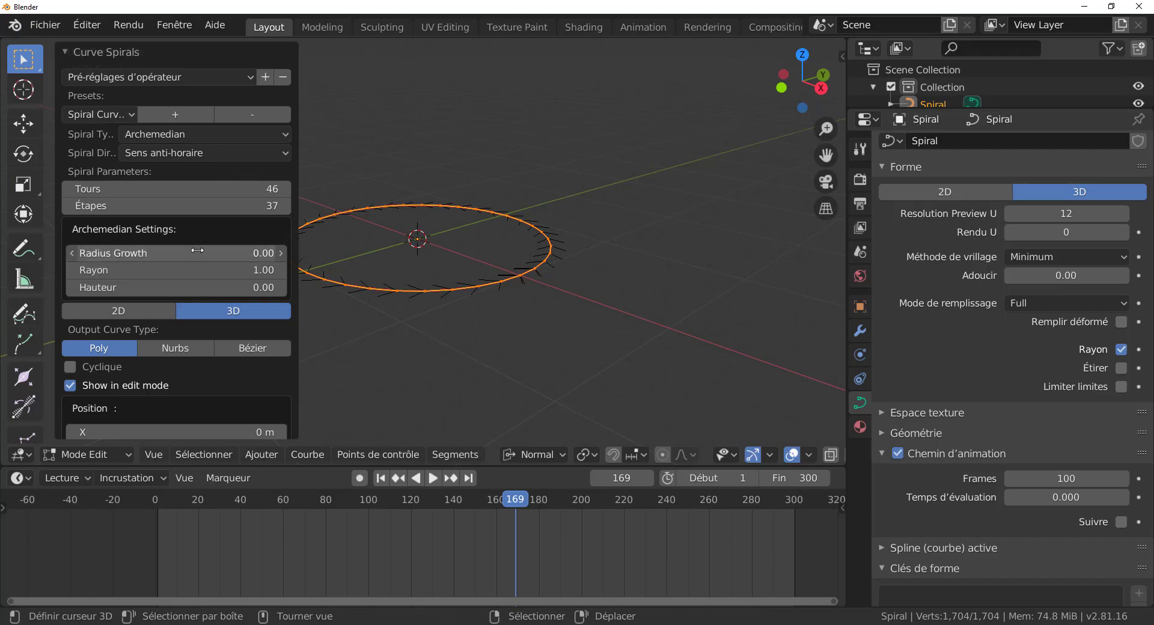
mouse_move(197, 250)
left_mouse_down()
mouse_move(216, 249)
mouse_move(195, 249)
left_mouse_up()
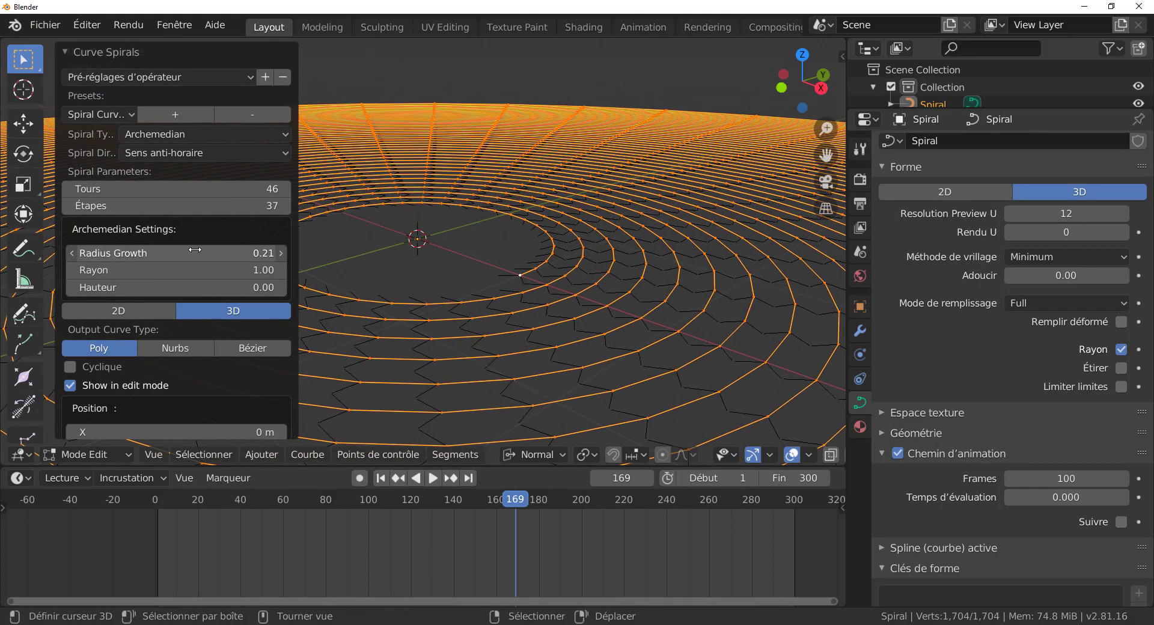
scroll(533, 250, "down", 6)
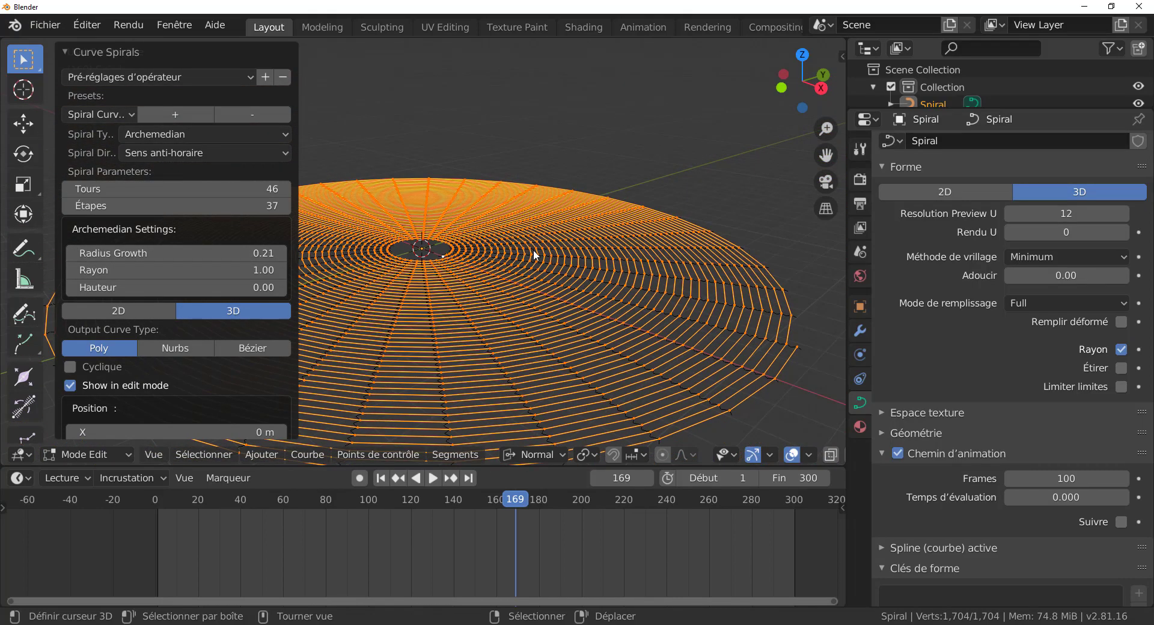
scroll(533, 250, "down", 3)
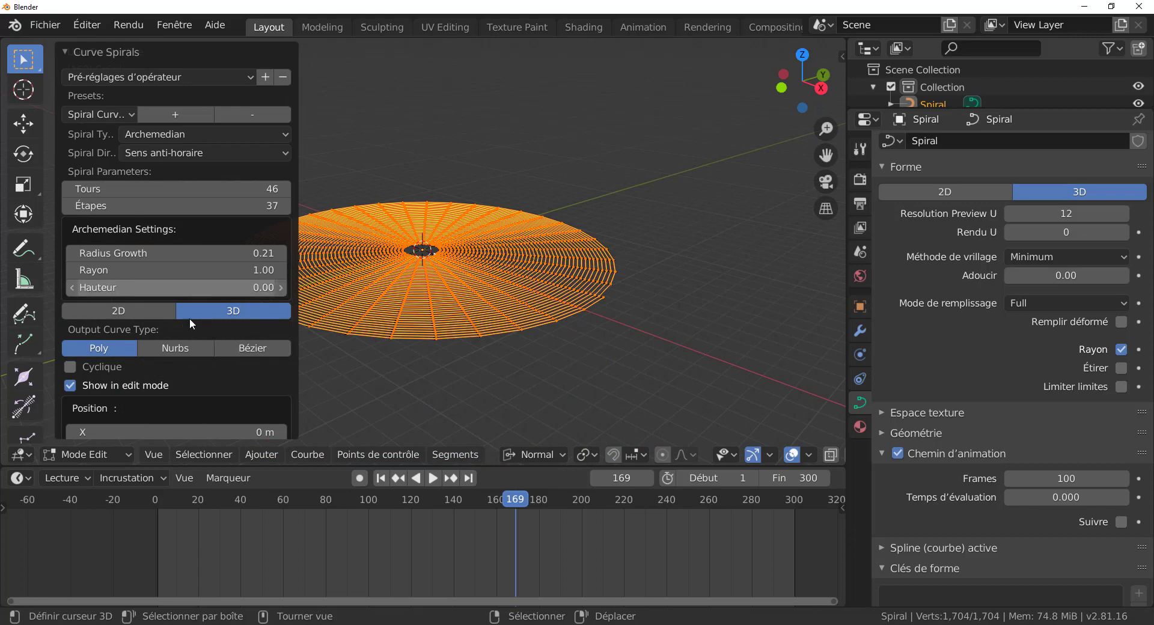
left_click_drag(200, 291, 257, 298)
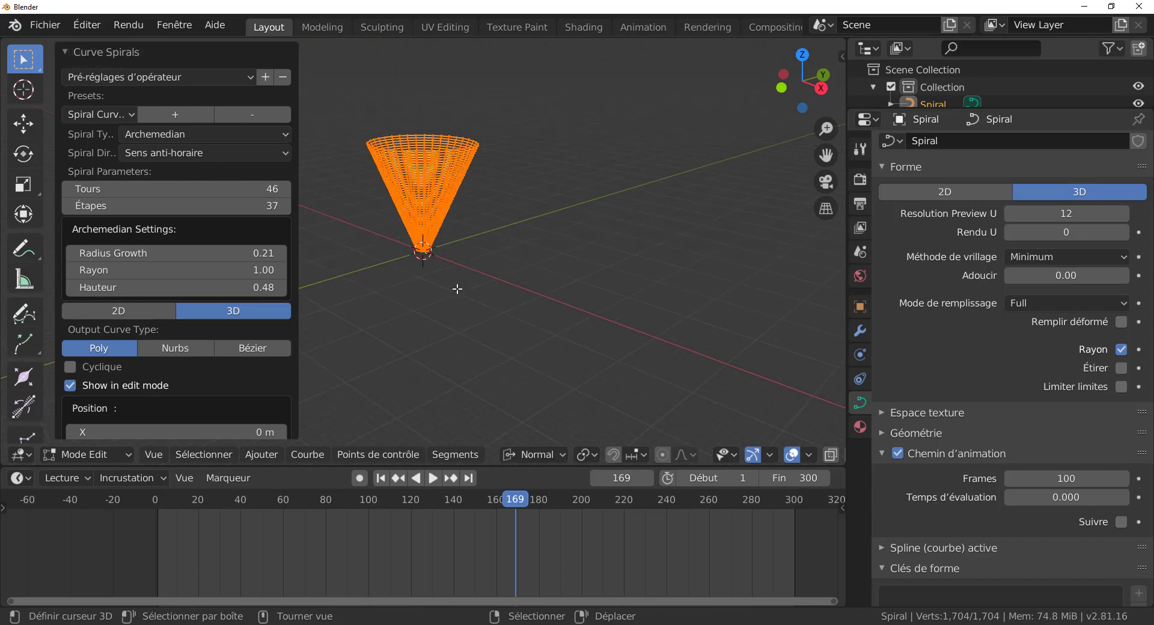
key("KP_Decimal")
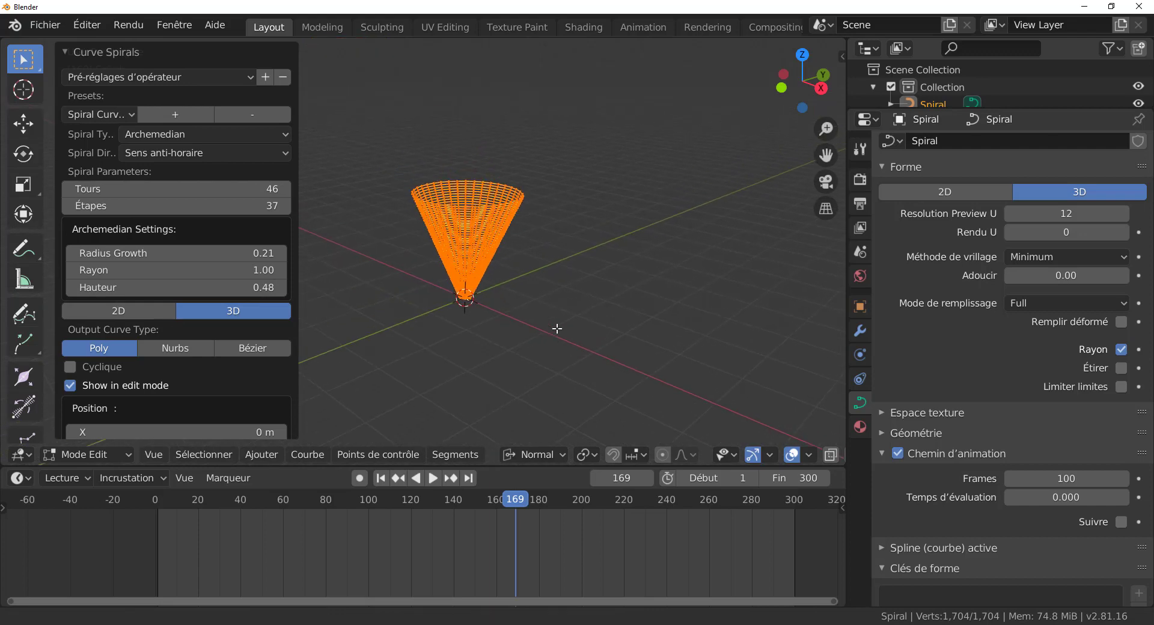
- Change the spiral to 65 turns, 30 steps and a radius growth of 0.54, and collapse its settings
left_click_drag(264, 190, 252, 211)
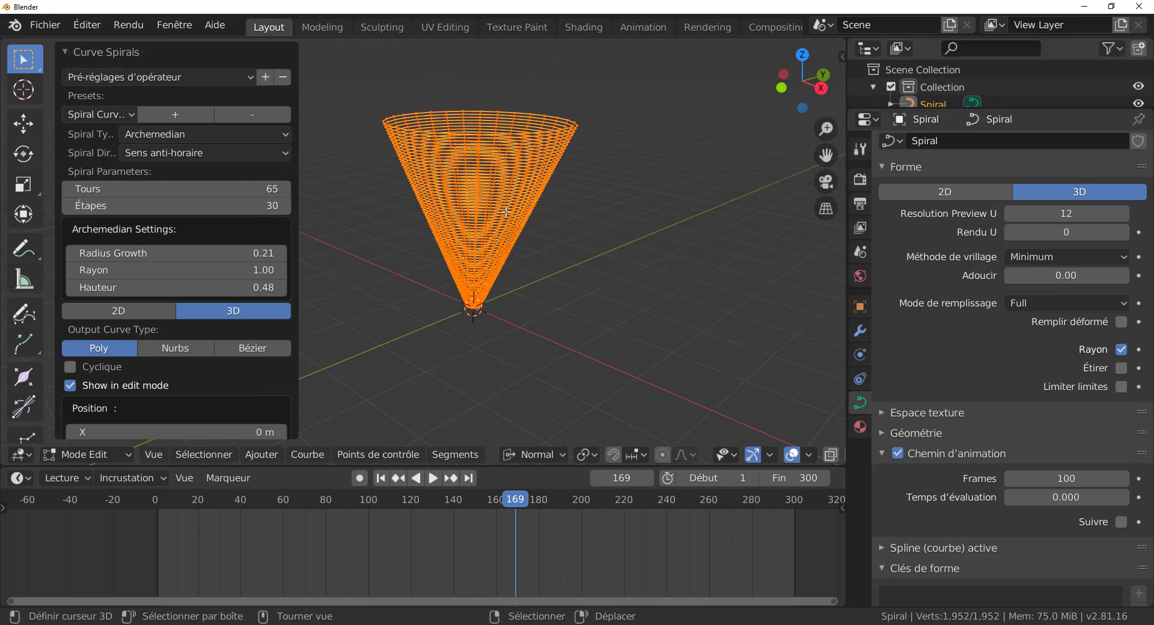
mouse_move(505, 212)
middle_mouse_down()
mouse_move(511, 252)
mouse_move(493, 217)
middle_mouse_up()
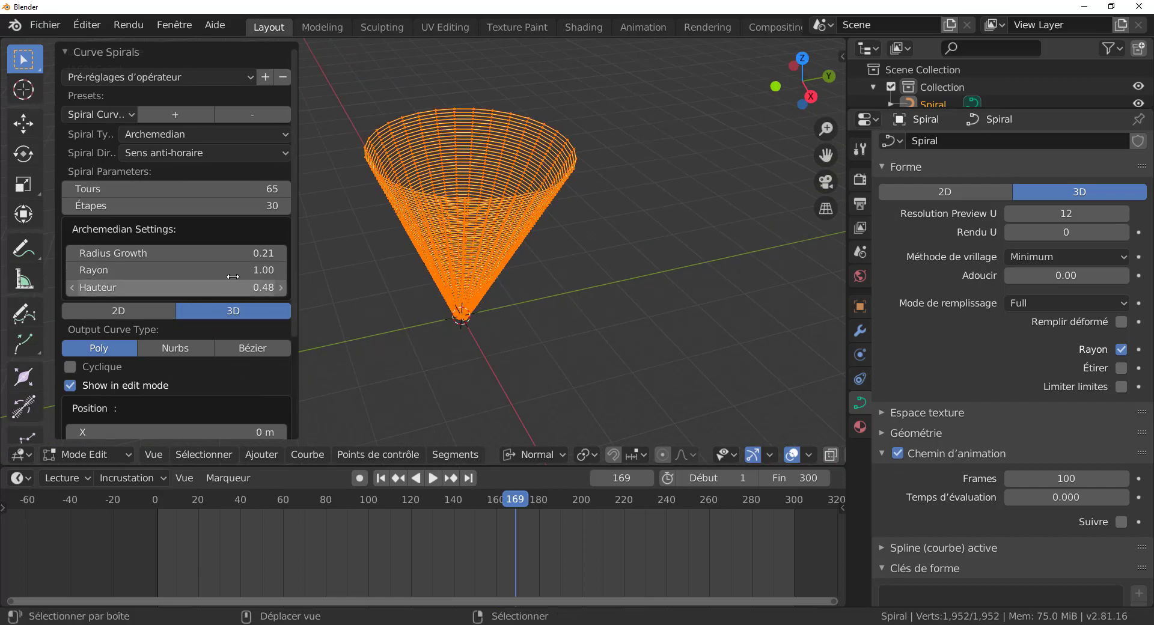
left_click_drag(233, 253, 248, 253)
scroll(474, 283, "down", 3)
middle_click_drag(473, 283, 474, 275)
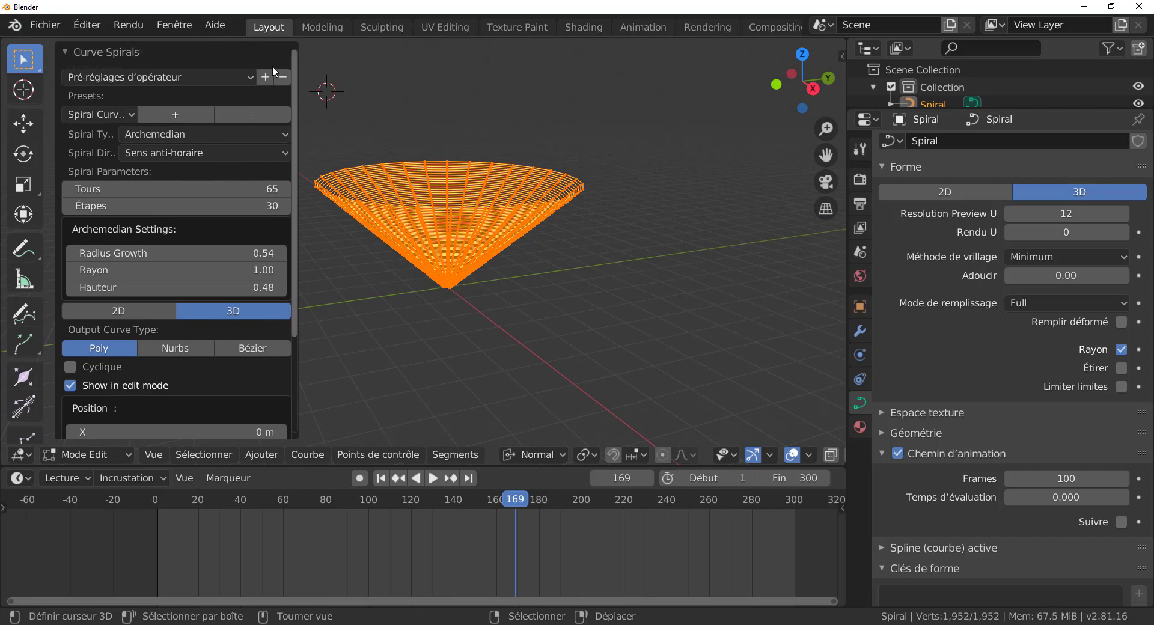
left_click(311, 47)
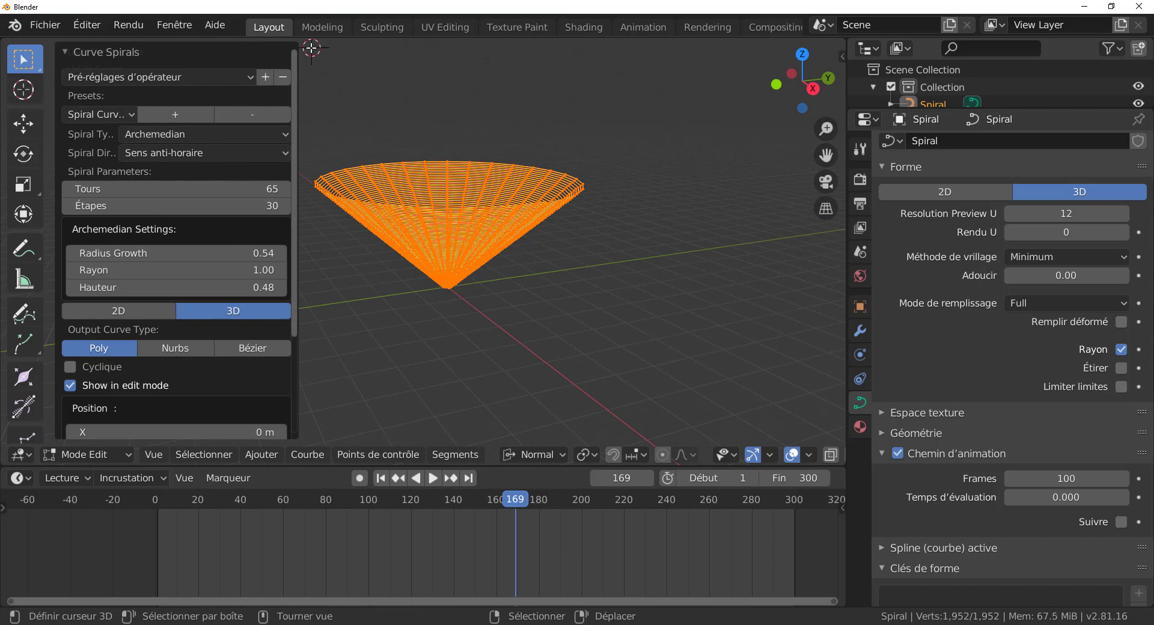
left_click(262, 49)
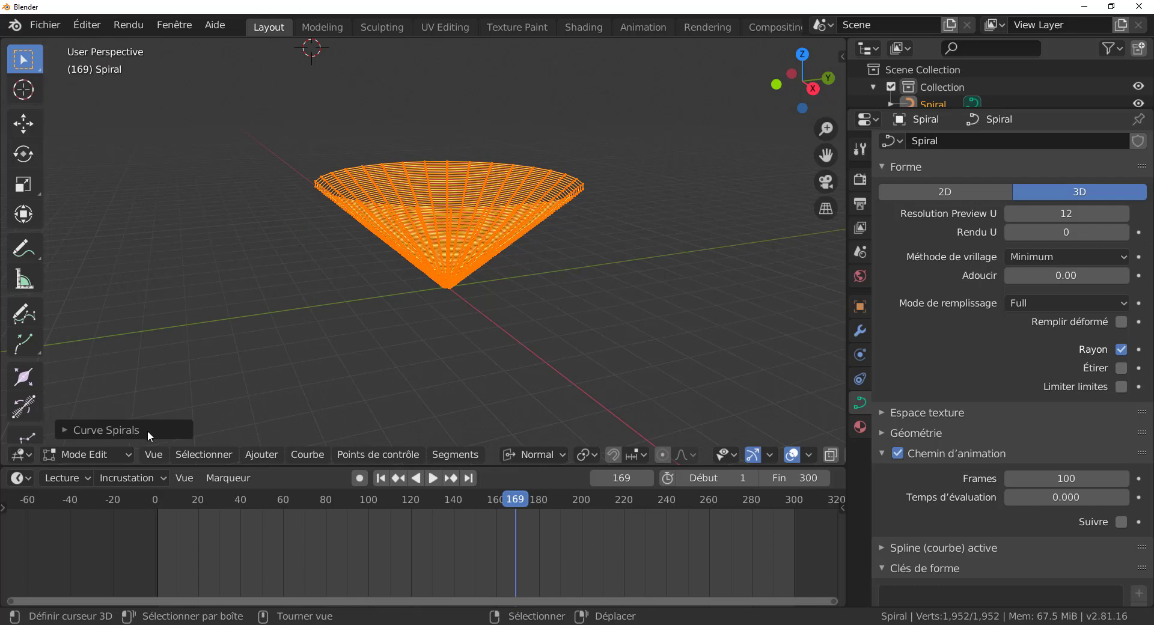
- Leave Edit Mode on the spiral and return to Object Mode
left_click(267, 457)
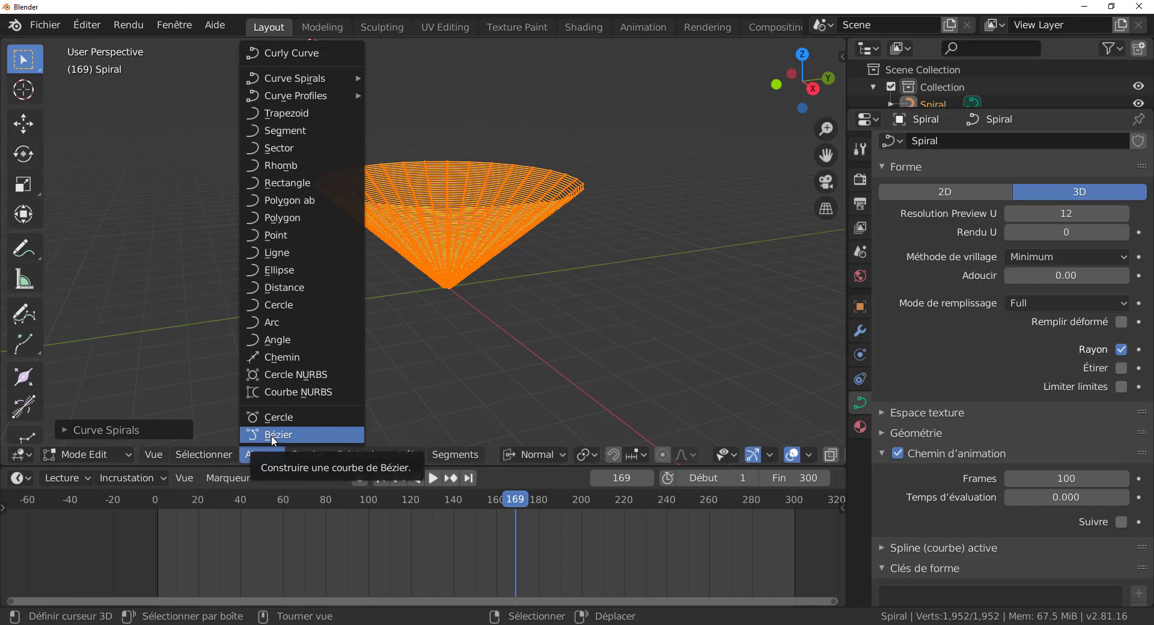
left_click(258, 458)
left_click(250, 457)
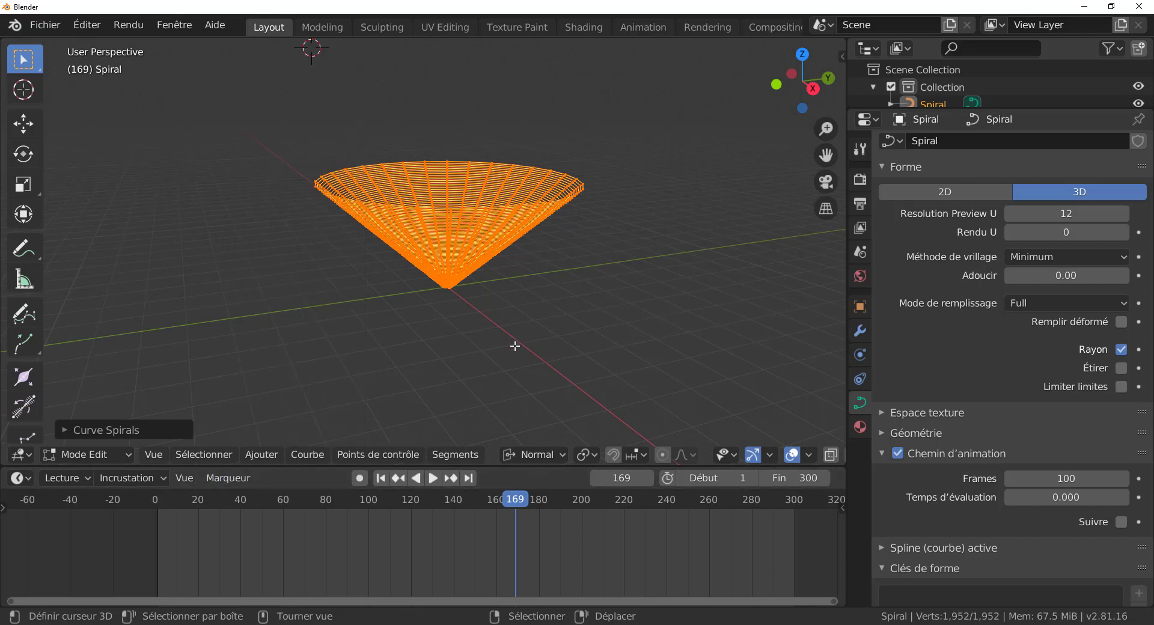
key("Tab")
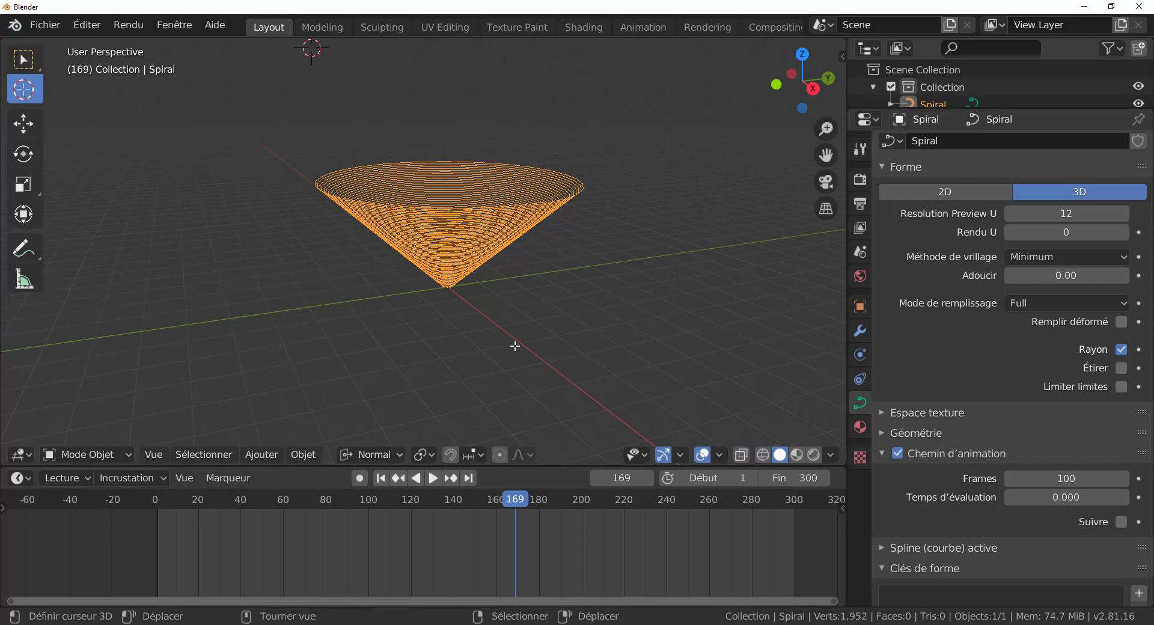
- Add a monkey mesh at the displaced 3D cursor and delete it again
left_click(308, 459)
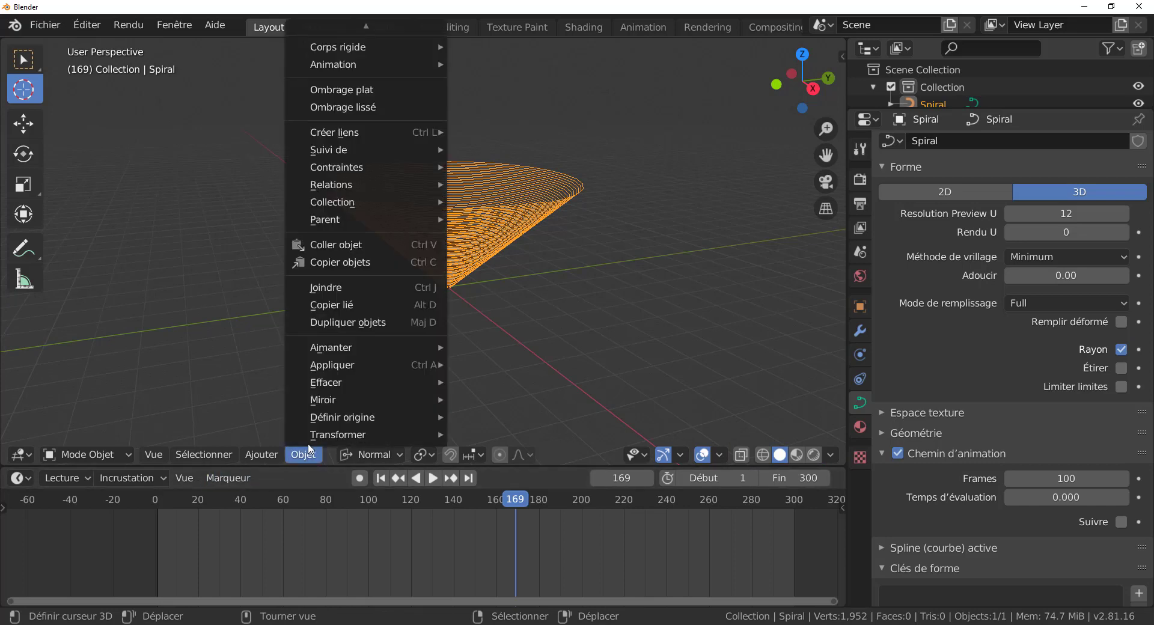
left_click(266, 453)
mouse_move(267, 437)
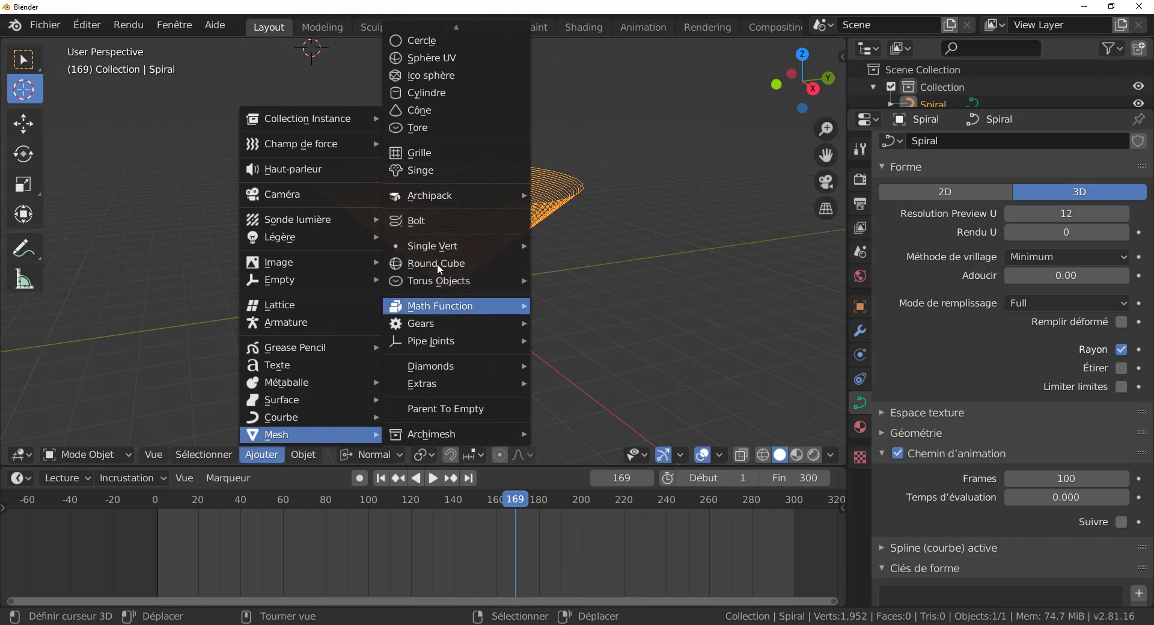
left_click(431, 170)
scroll(600, 300, "up", 1)
scroll(600, 302, "down", 3)
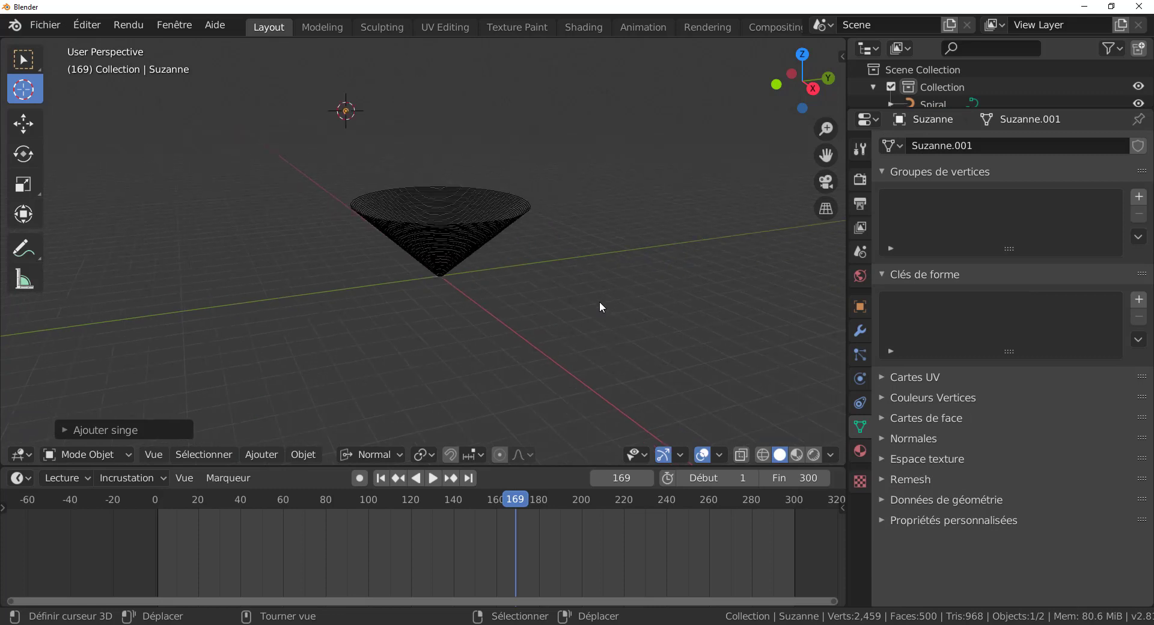
key("alt+a")
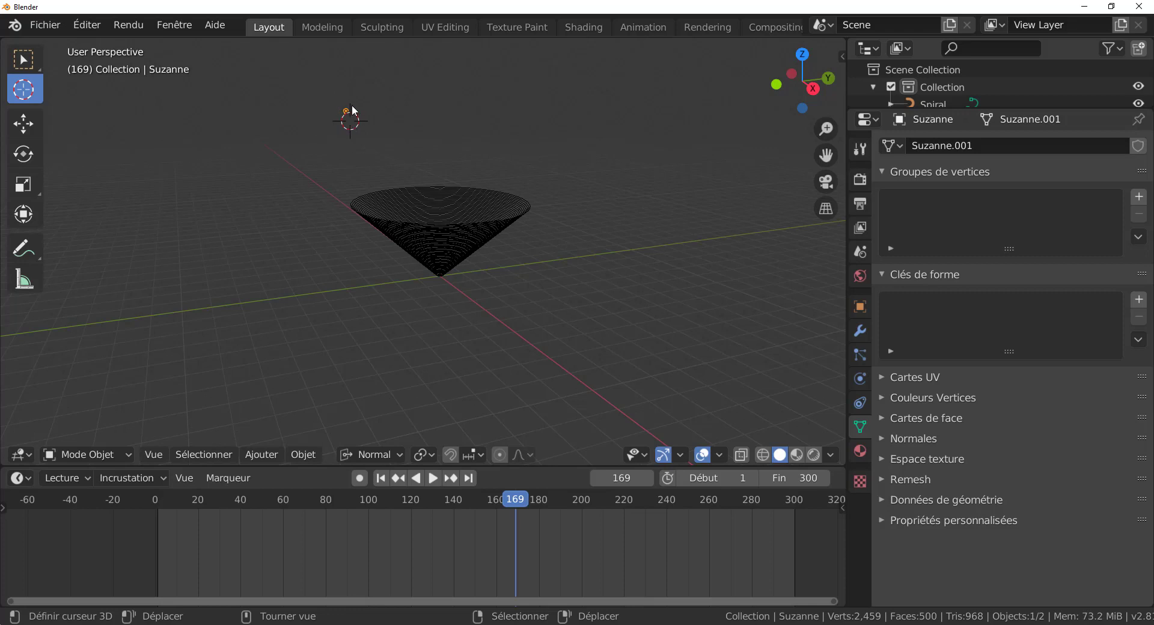
key("x")
left_click(352, 112)
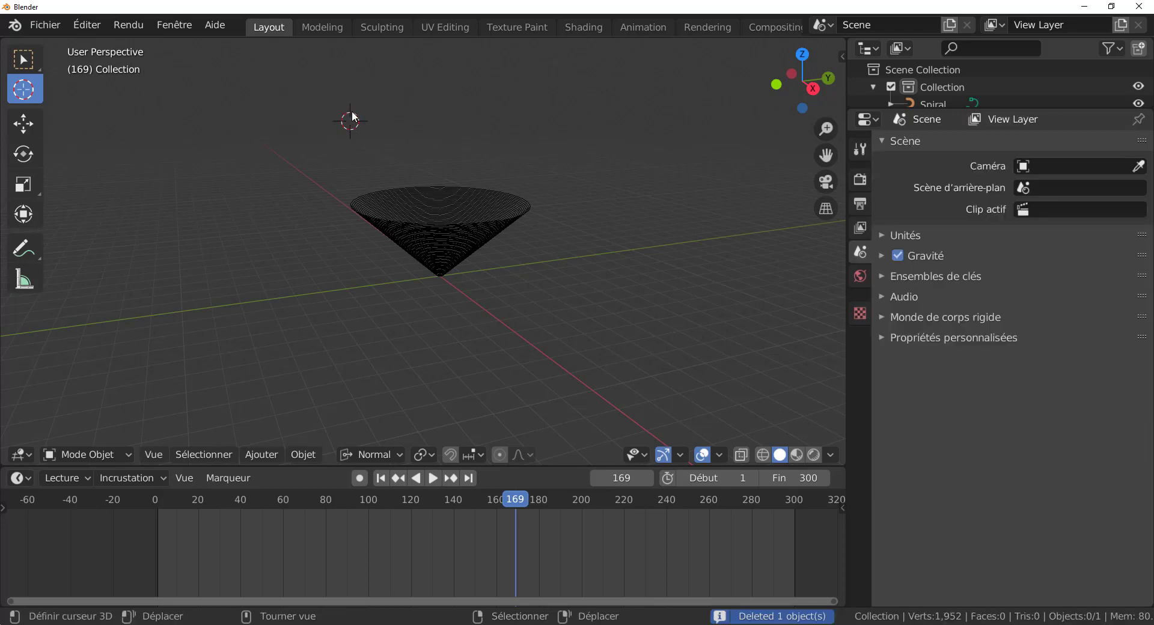
- Reset the 3D cursor to the world origin and add a monkey mesh there, scaled up uniformly
key("shift+s")
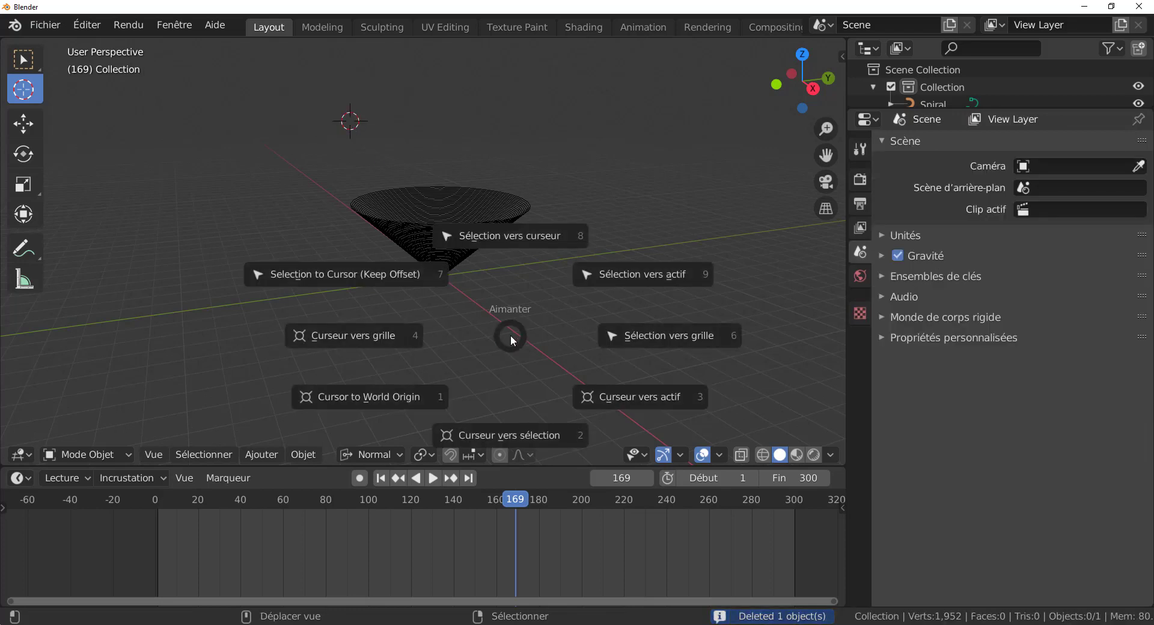
left_click(394, 395)
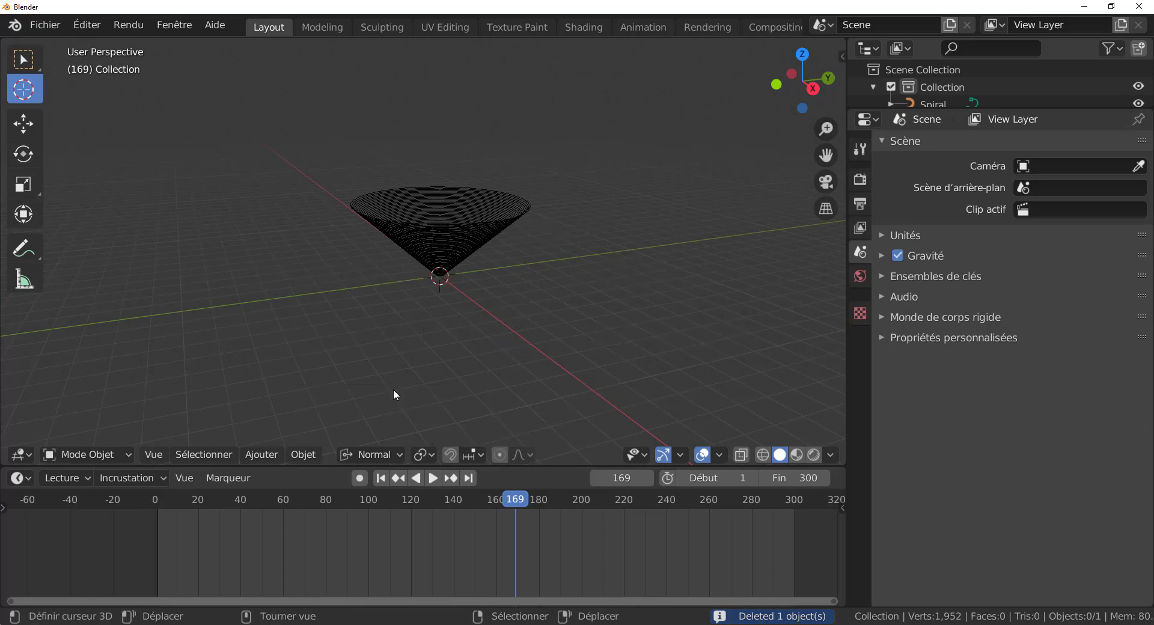
left_click(260, 454)
mouse_move(264, 438)
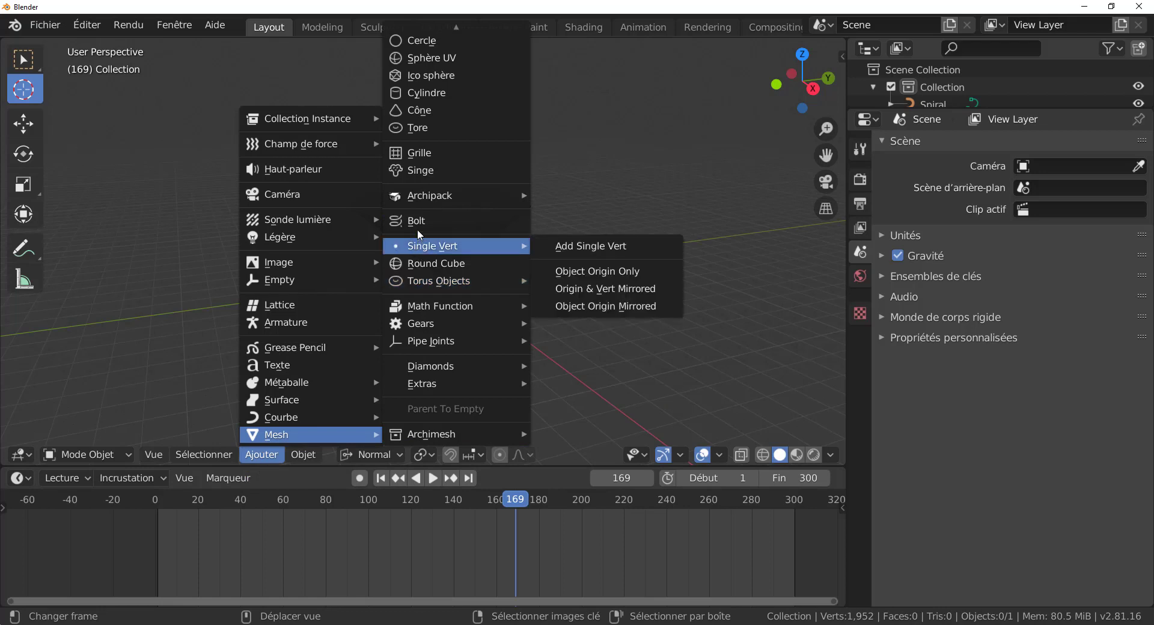
left_click(418, 171)
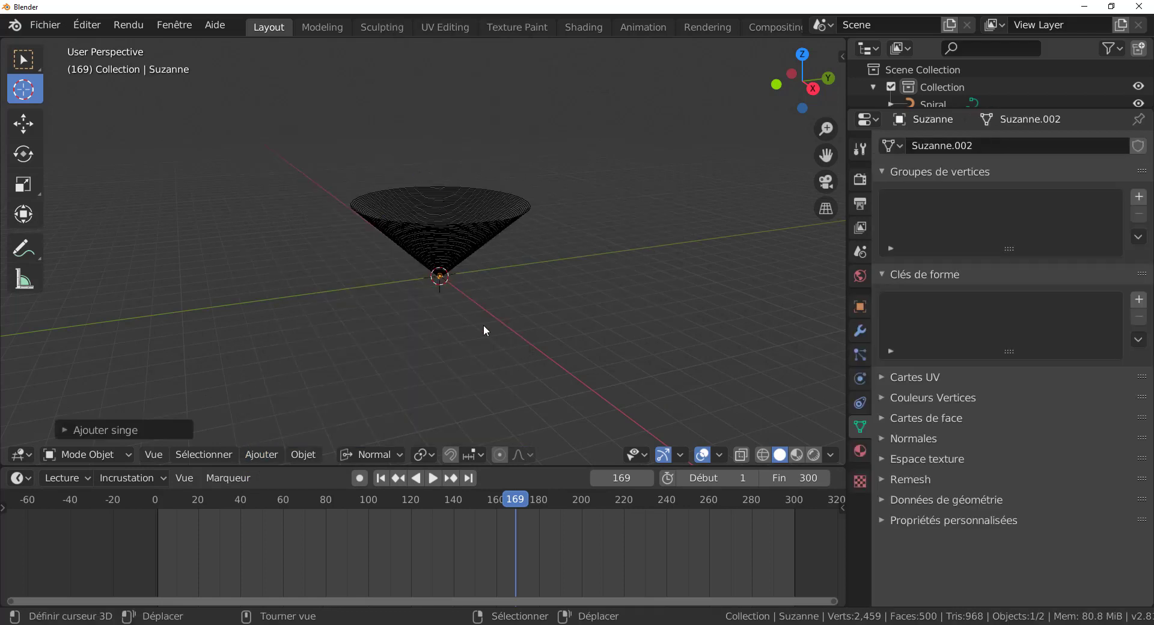
key("s")
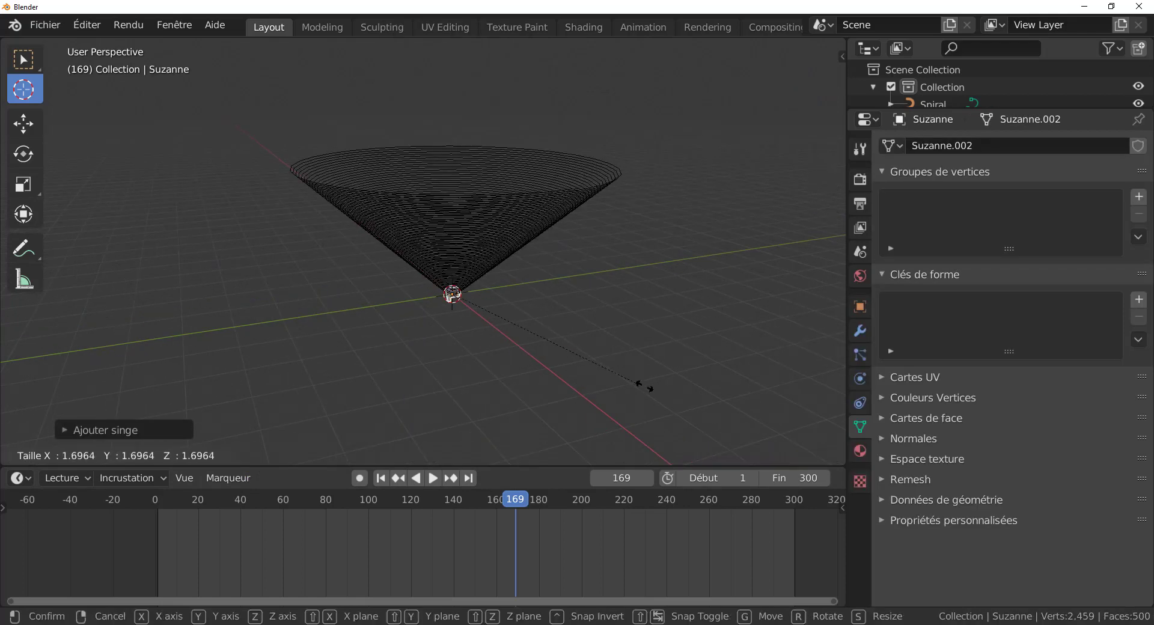
left_click(715, 441)
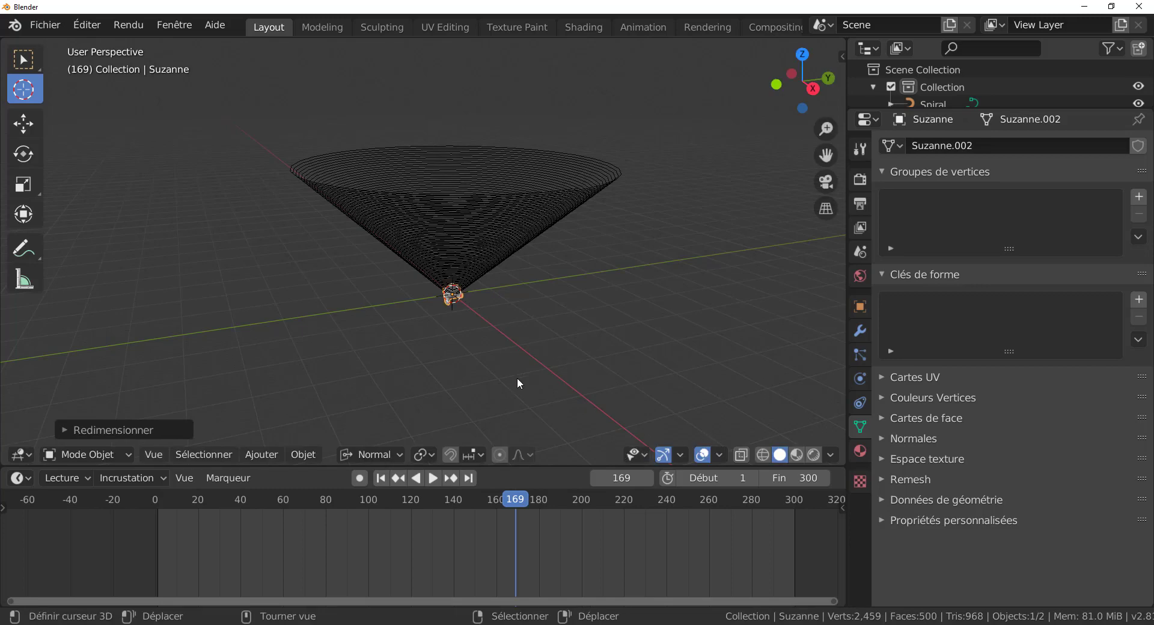
- Add a Follow Path (Suivre chemin) object constraint to the monkey at the tip of the spiral
scroll(518, 379, "up", 4)
middle_click_drag(567, 371, 518, 294, "shift")
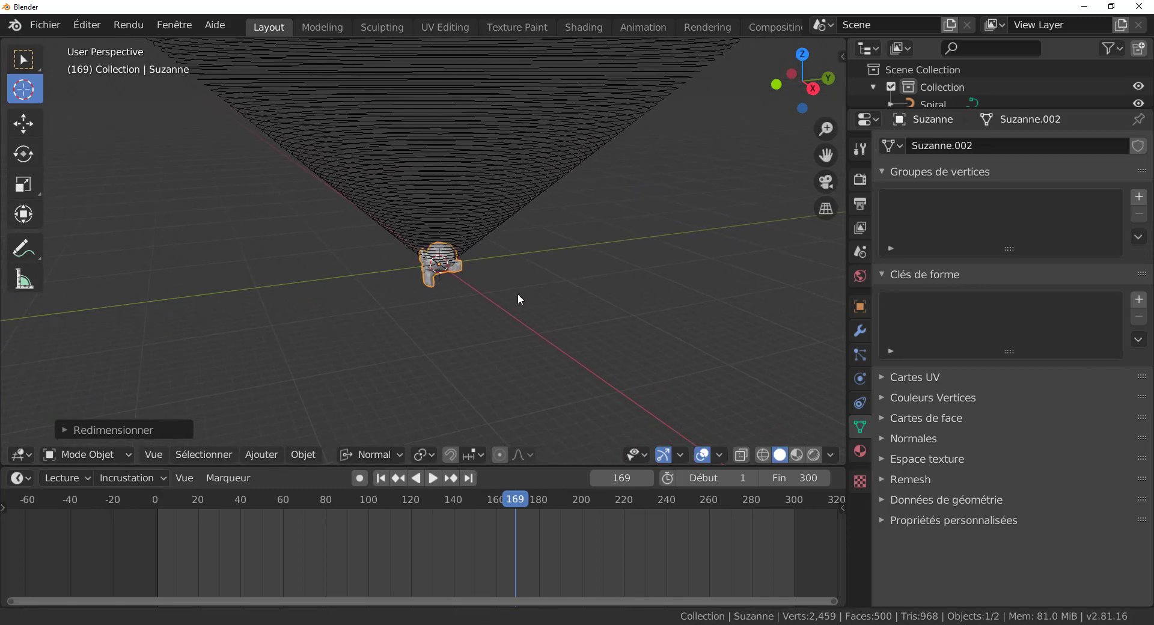
scroll(520, 300, "up", 1)
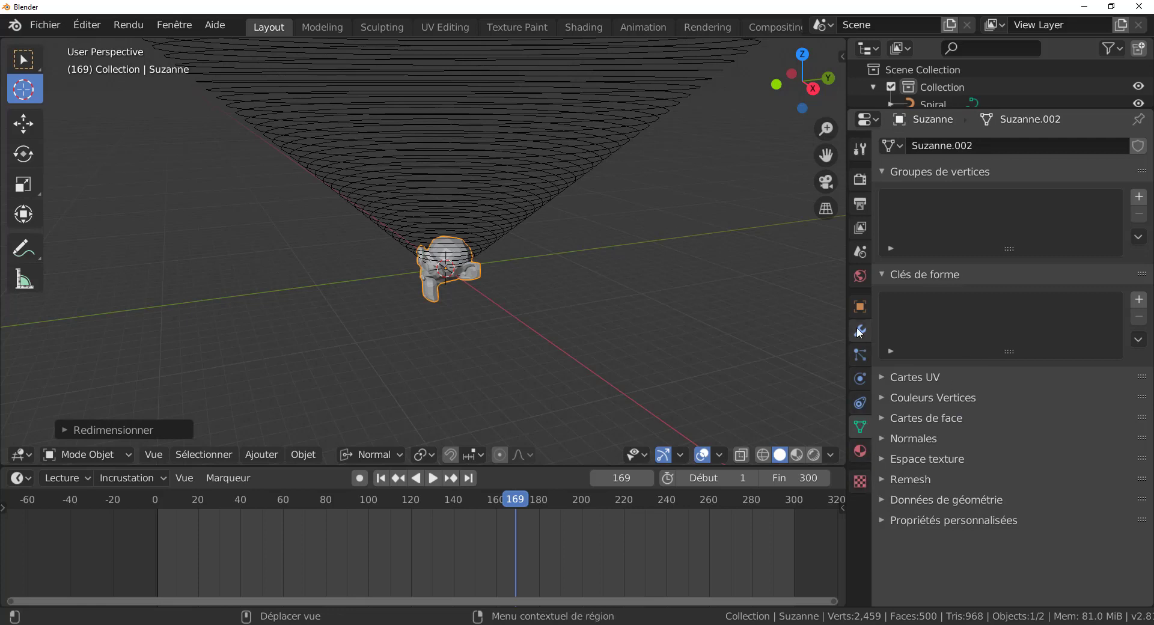
left_click(859, 402)
left_click(1014, 143)
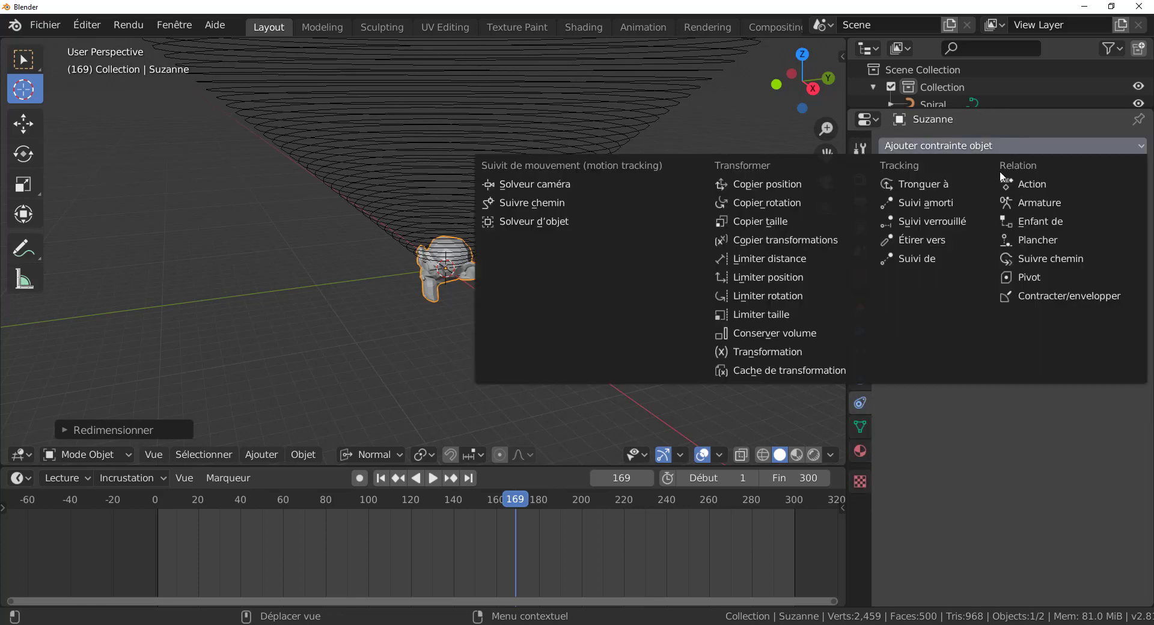
left_click(1046, 258)
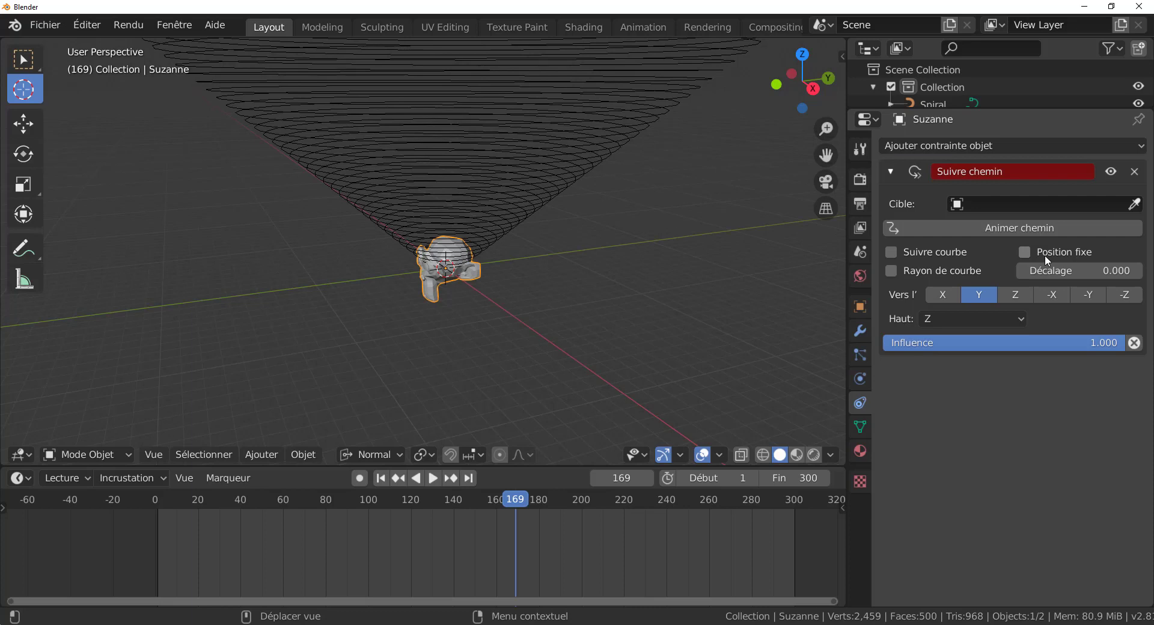
- Set Spiral as the constraint's target and animate the path
left_click(1012, 203)
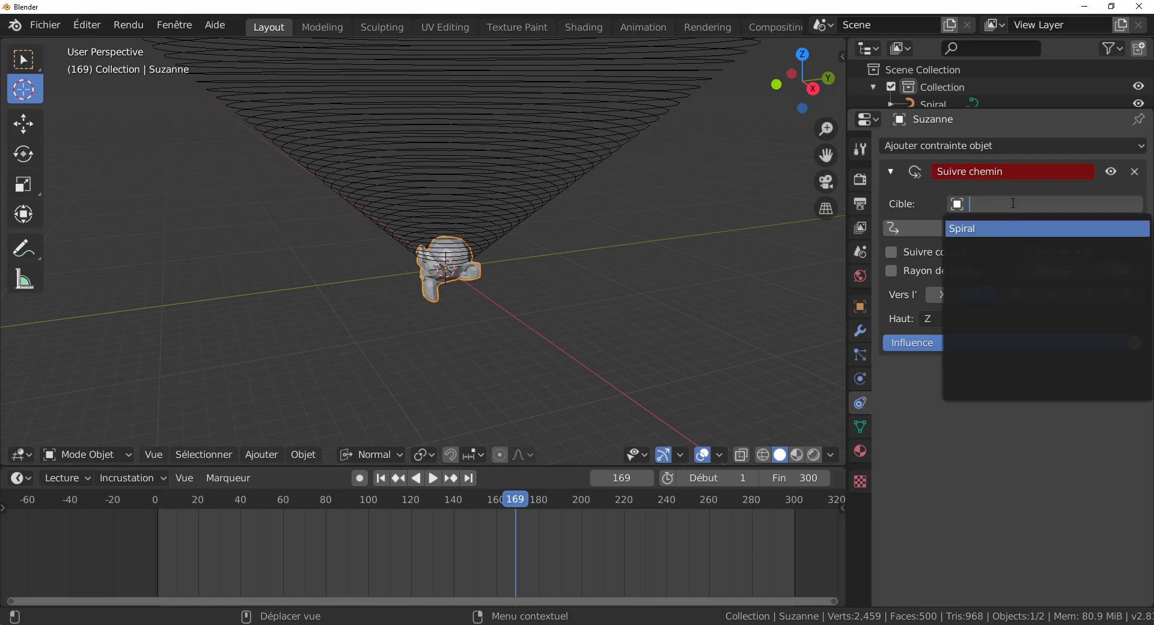
left_click(1015, 228)
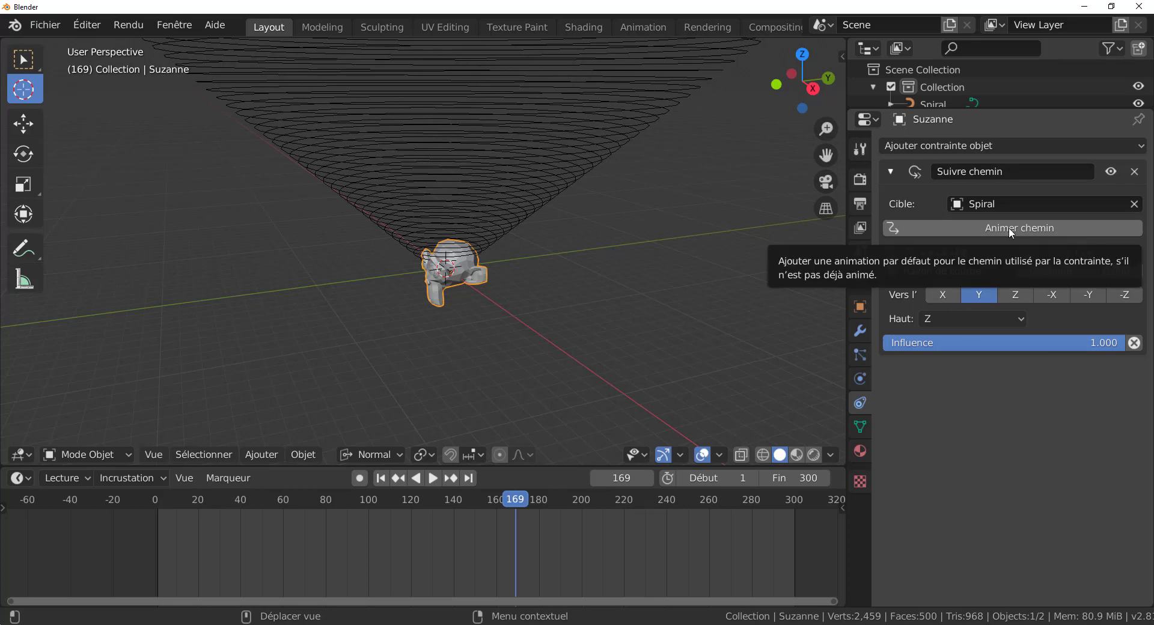
left_click(1009, 227)
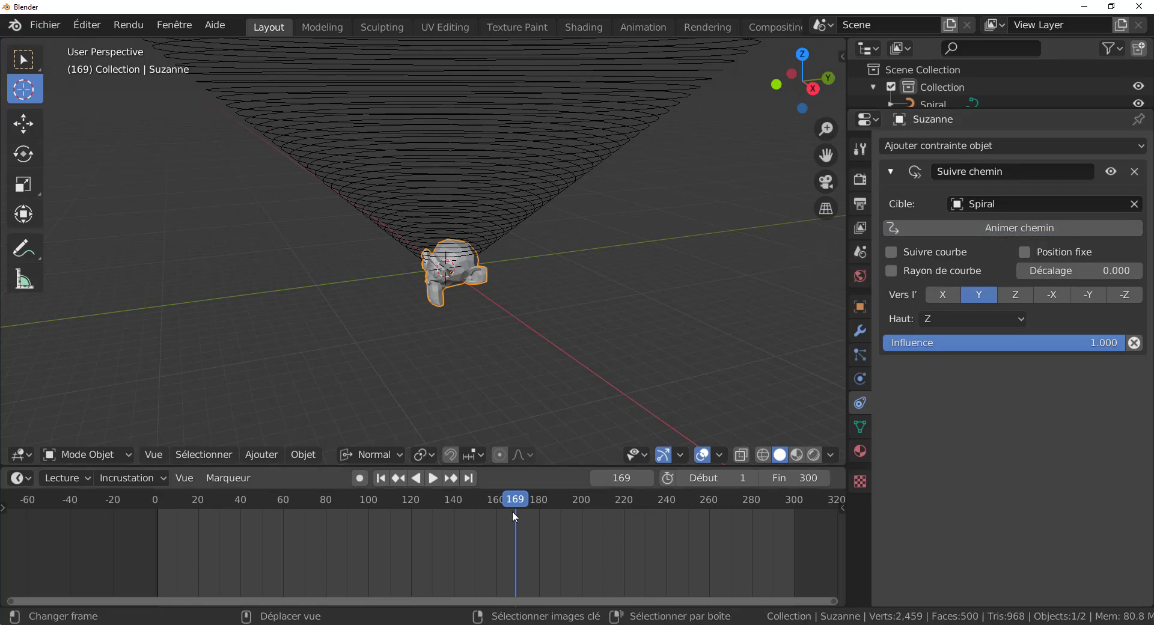
- Play the animation, rewind it to the start of the timeline, and watch the monkey travel along the spiral from a higher angle
left_click(432, 478)
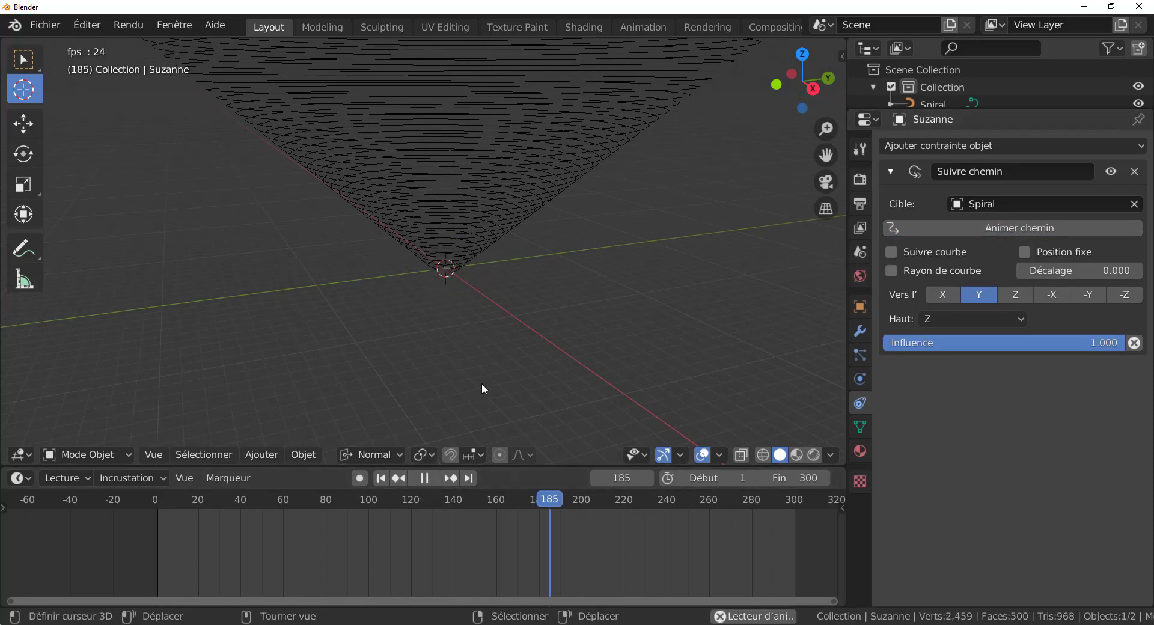
scroll(483, 381, "down", 5)
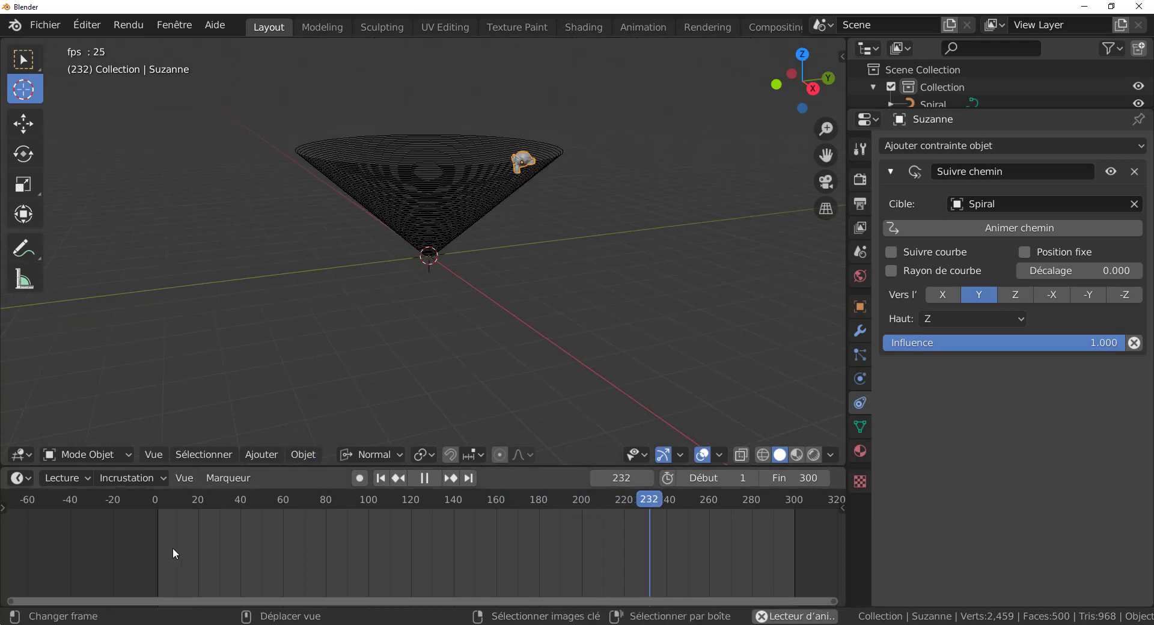
left_click(132, 553)
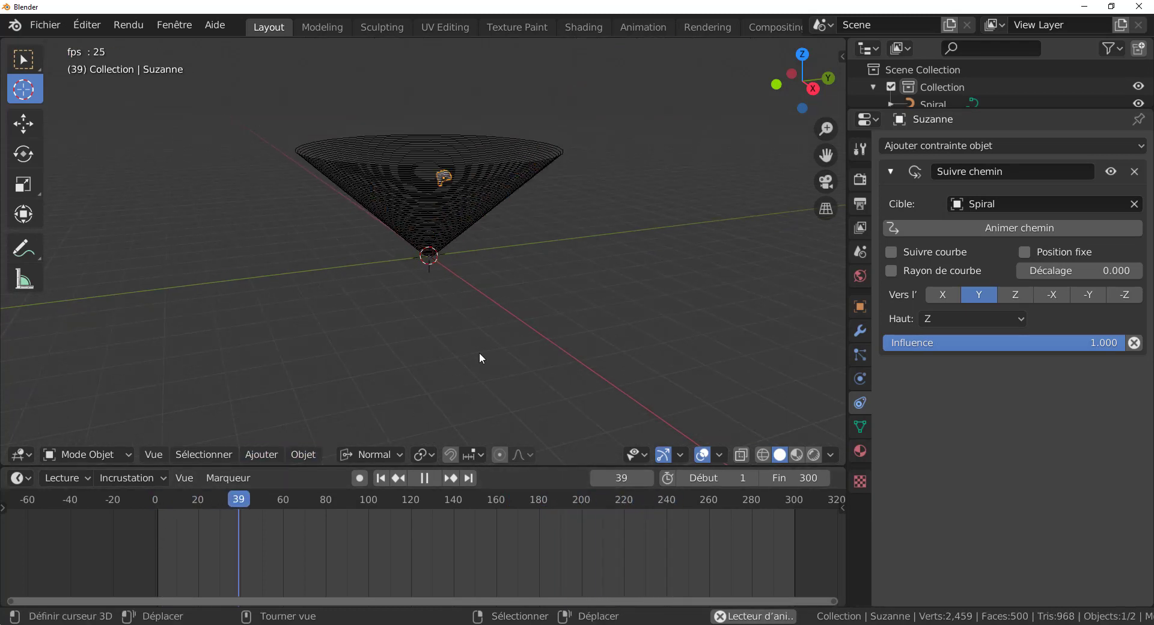
scroll(480, 353, "up", 3)
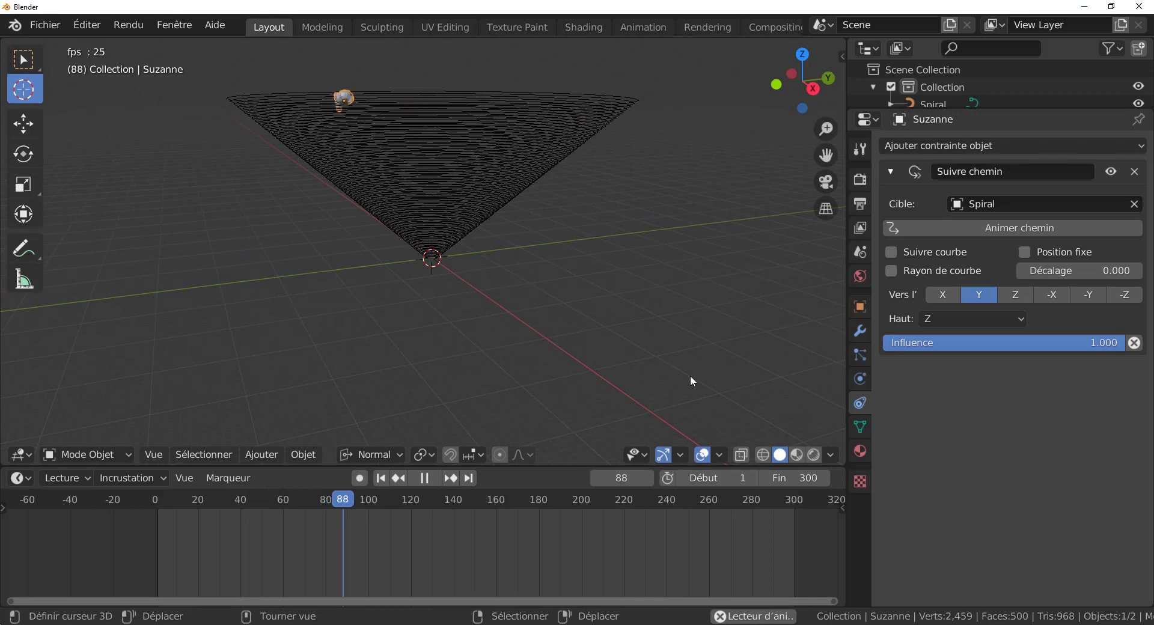
middle_click_drag(659, 354, 680, 376)
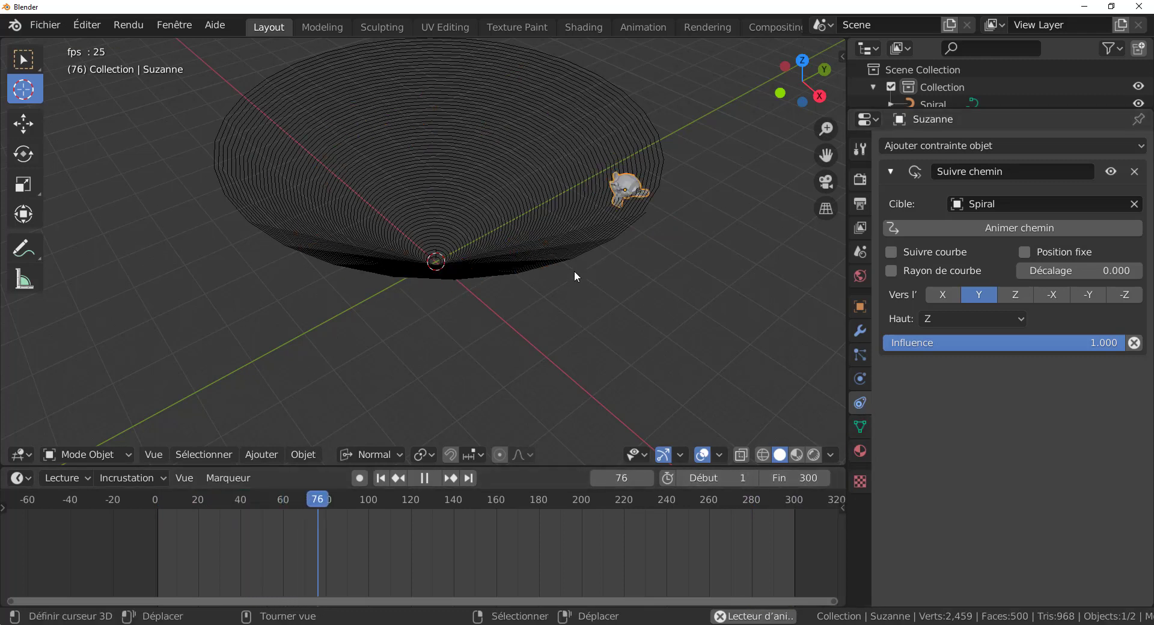
- Select the spiral and set its path animation length to 2000 frames in the curve data
left_click(563, 253)
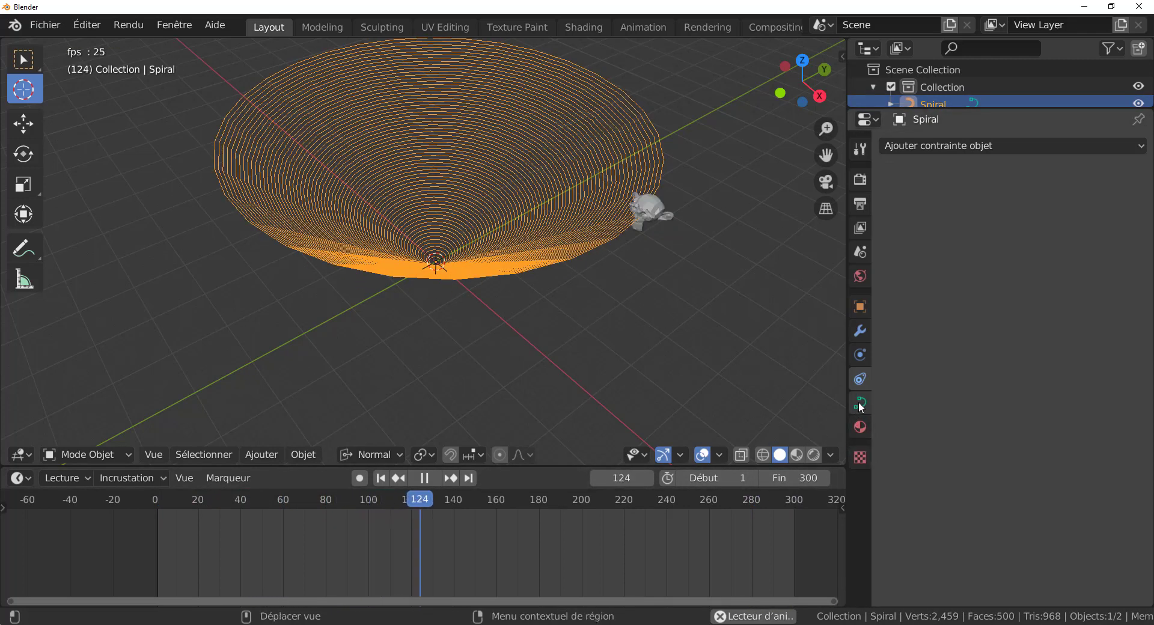
left_click(859, 403)
scroll(1040, 517, "down", 4)
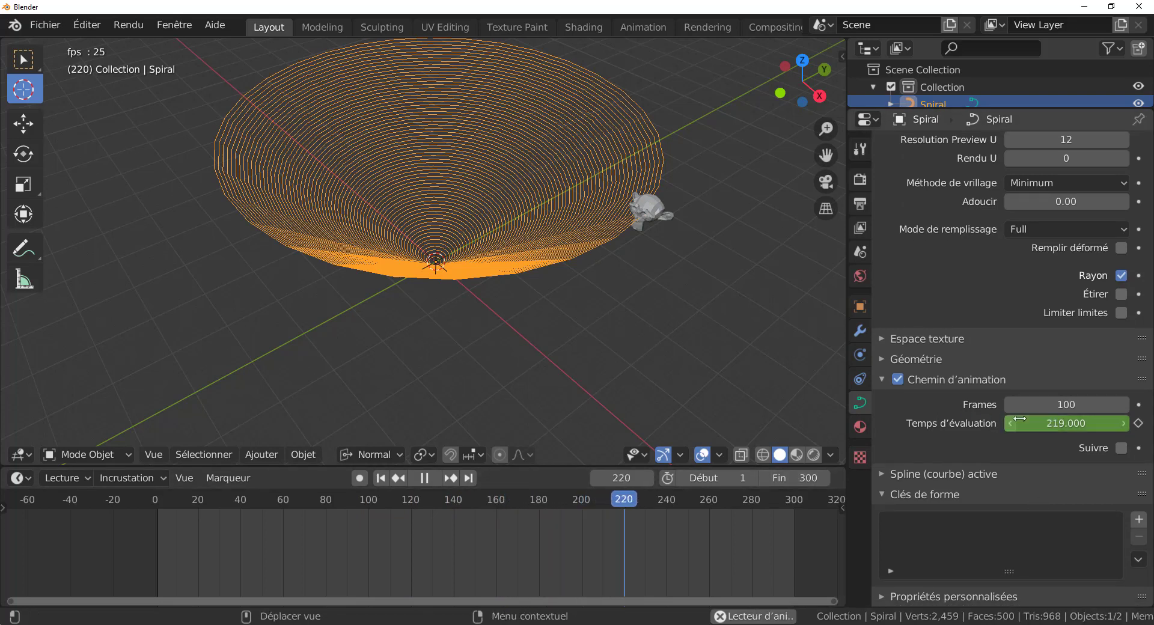
left_click_drag(1048, 404, 1139, 403)
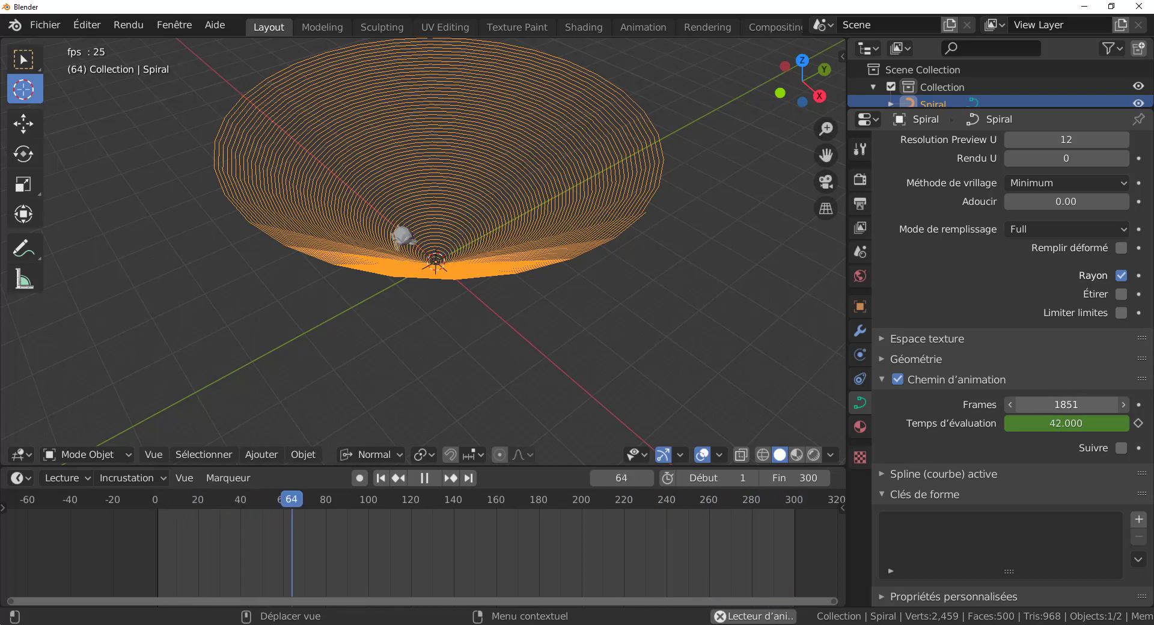
left_click(1057, 404)
type("2")
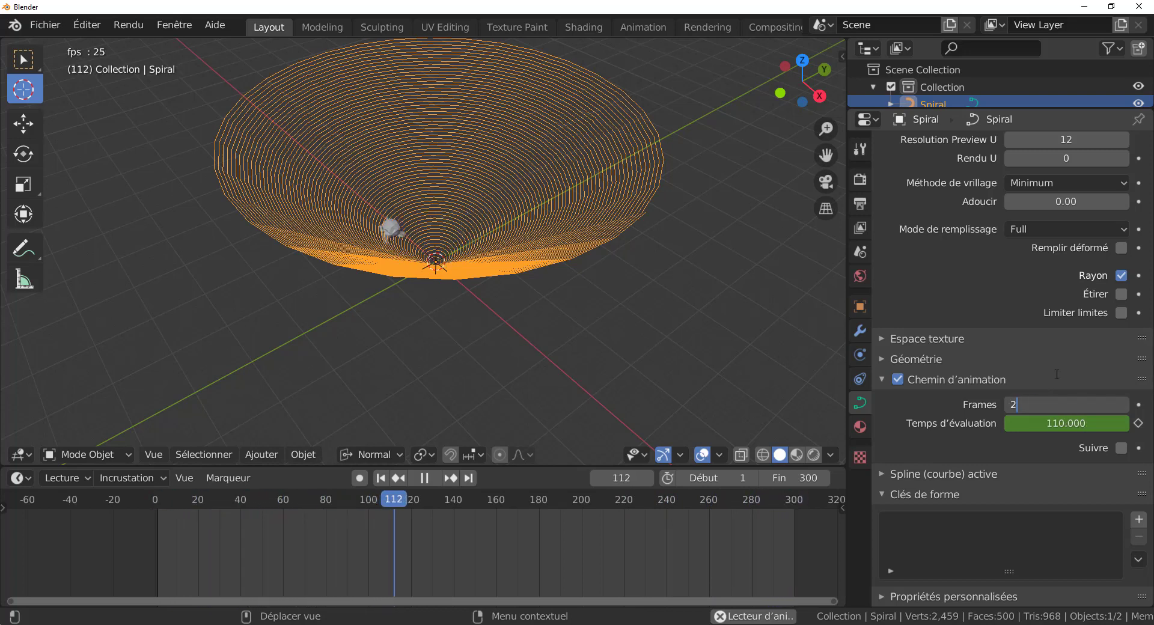
type("000")
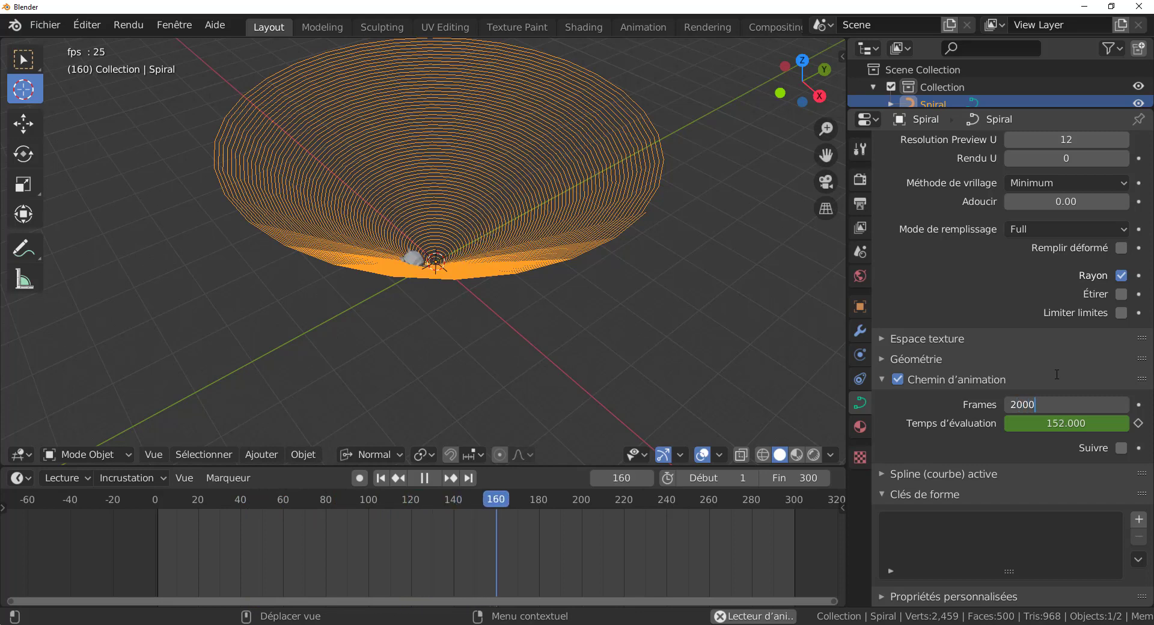
key("Return")
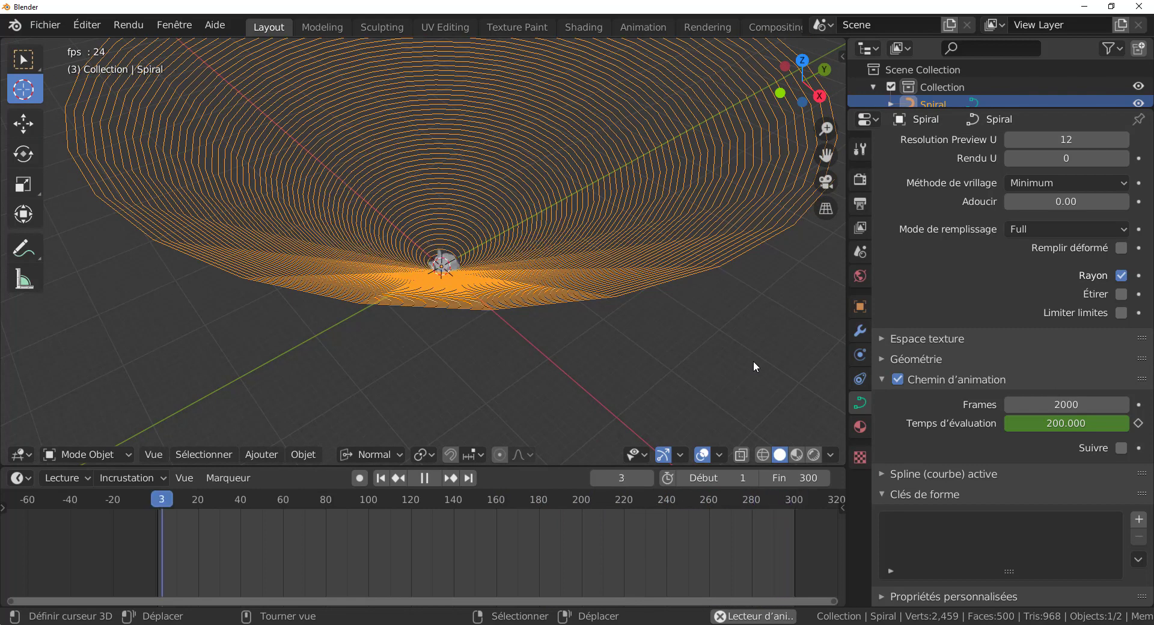
- Set the scene's end frame to 2000
left_click(817, 481)
type("2000")
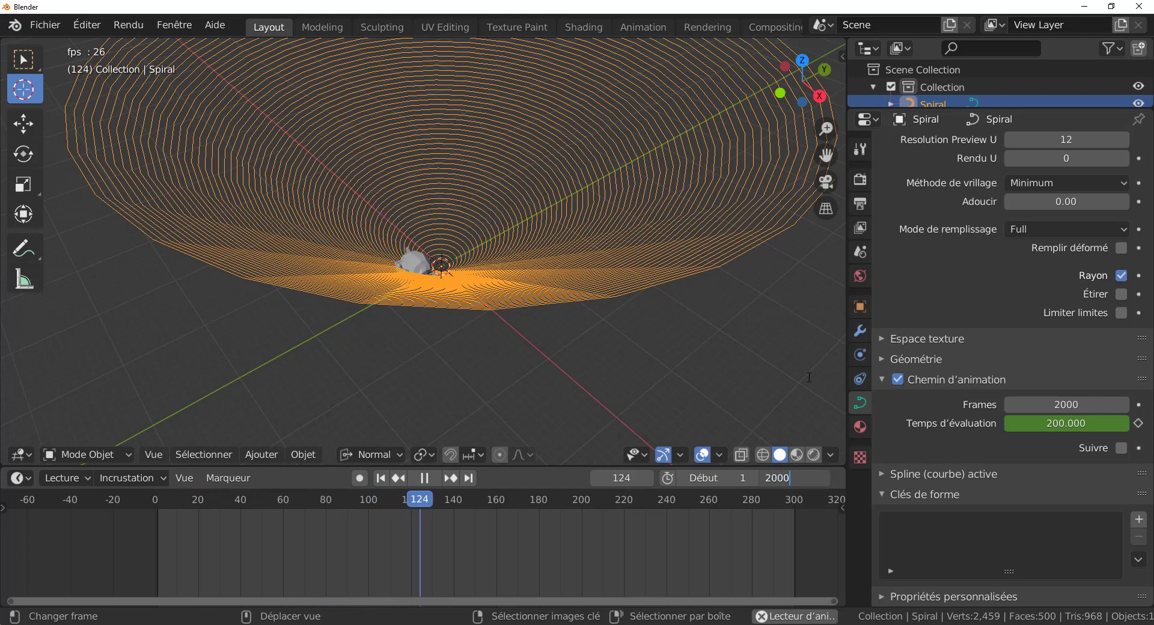
key("Return")
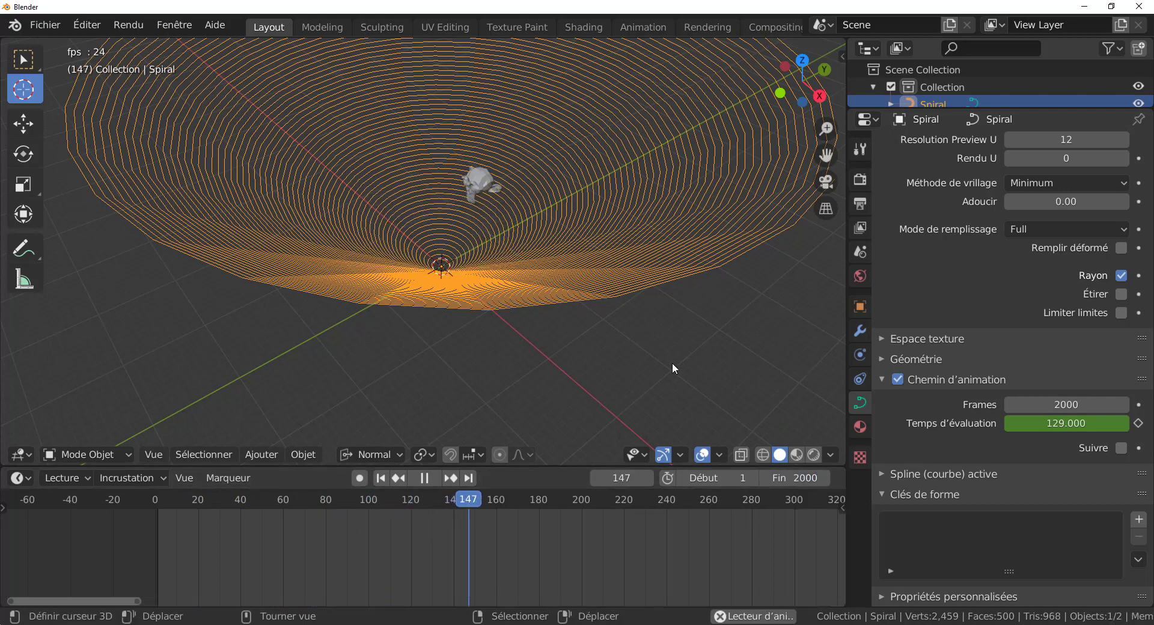
- Hide the spiral in the viewport and watch the monkey's motion up close
middle_click_drag(615, 379, 627, 336)
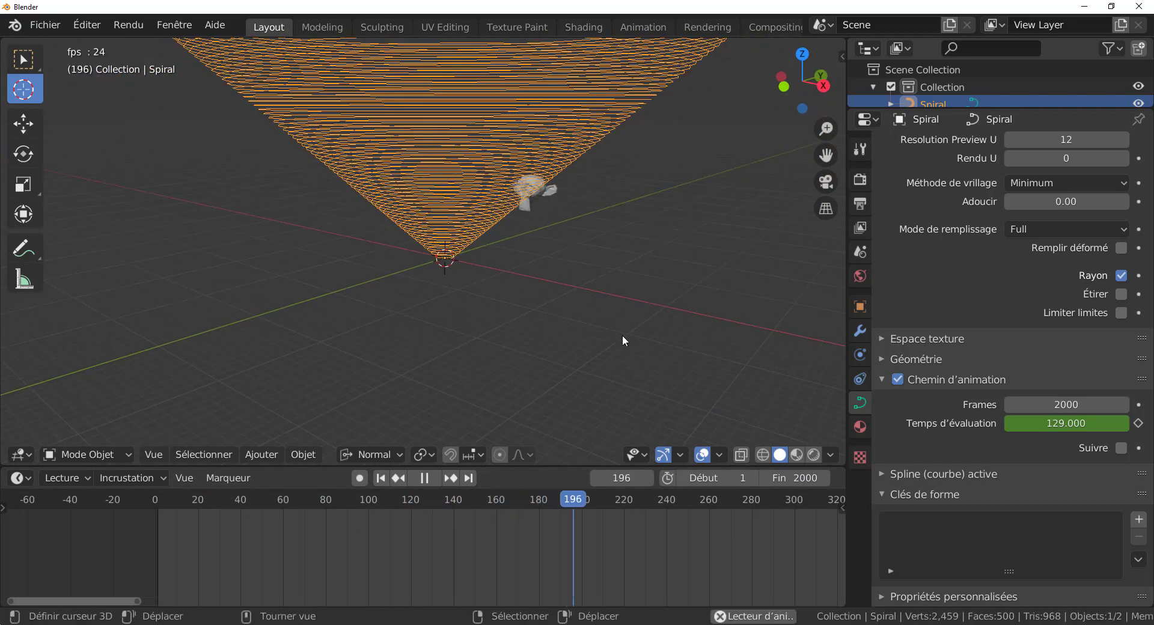
middle_click_drag(629, 289, 646, 369)
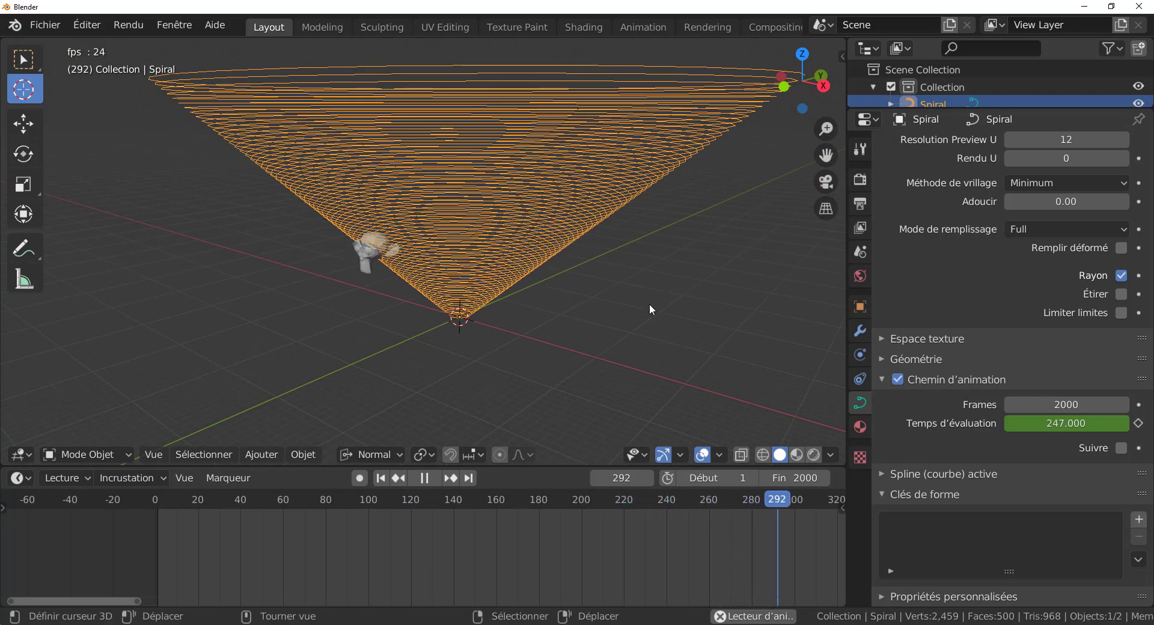
key("h")
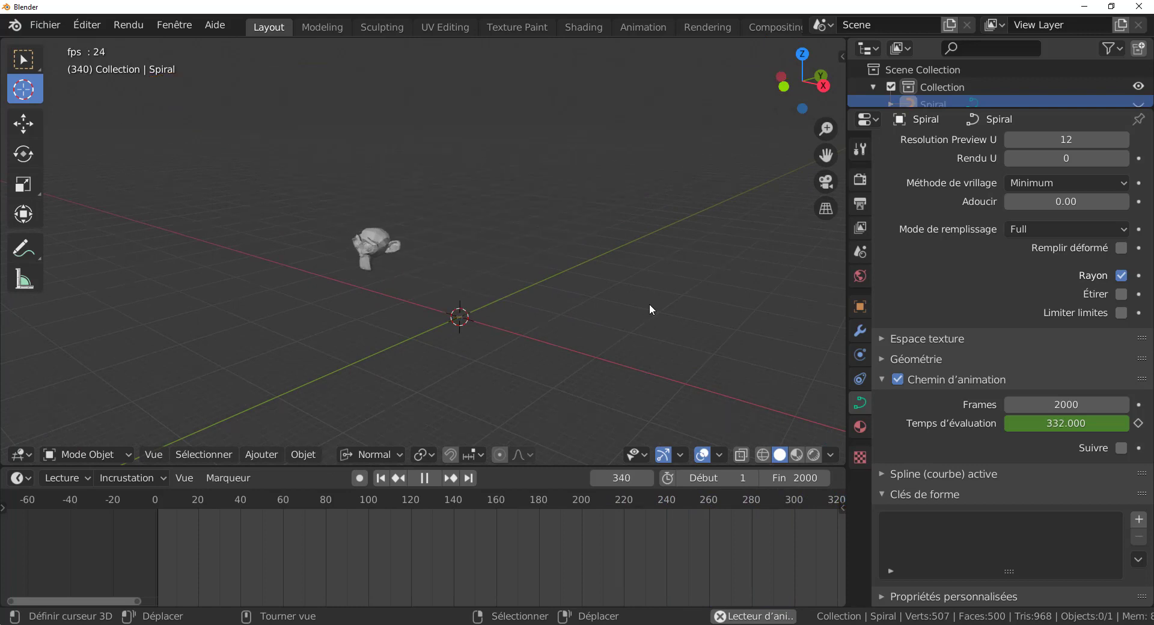
mouse_move(651, 316)
middle_mouse_down()
mouse_move(655, 326)
mouse_move(659, 314)
middle_mouse_up()
scroll(659, 314, "up", 4)
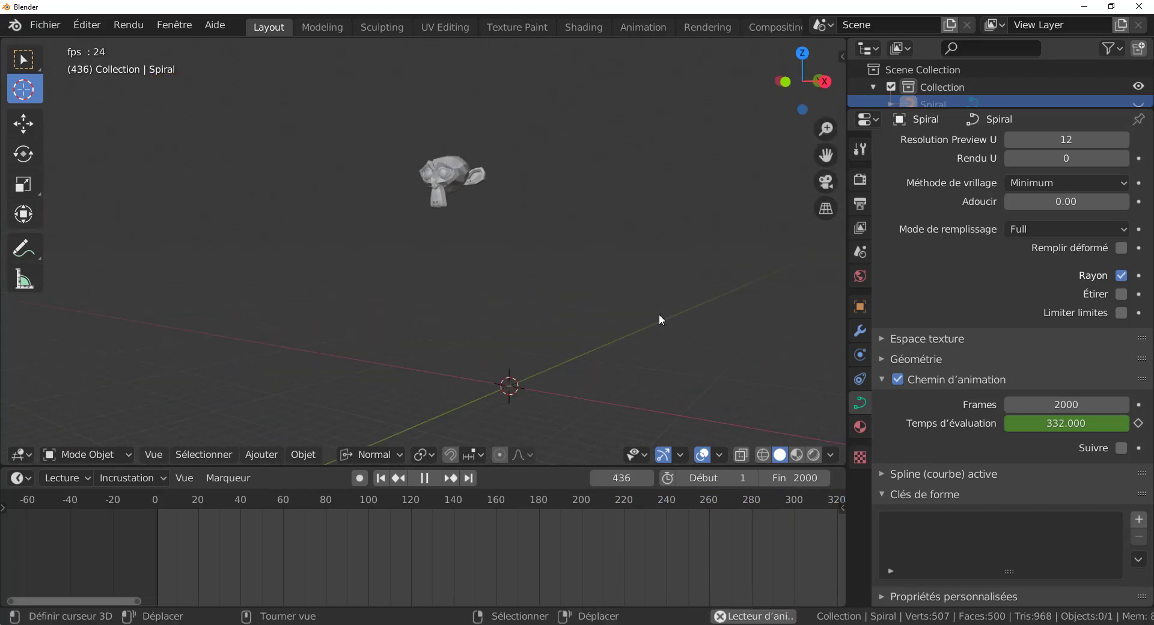
middle_click_drag(659, 314, 641, 352, "shift")
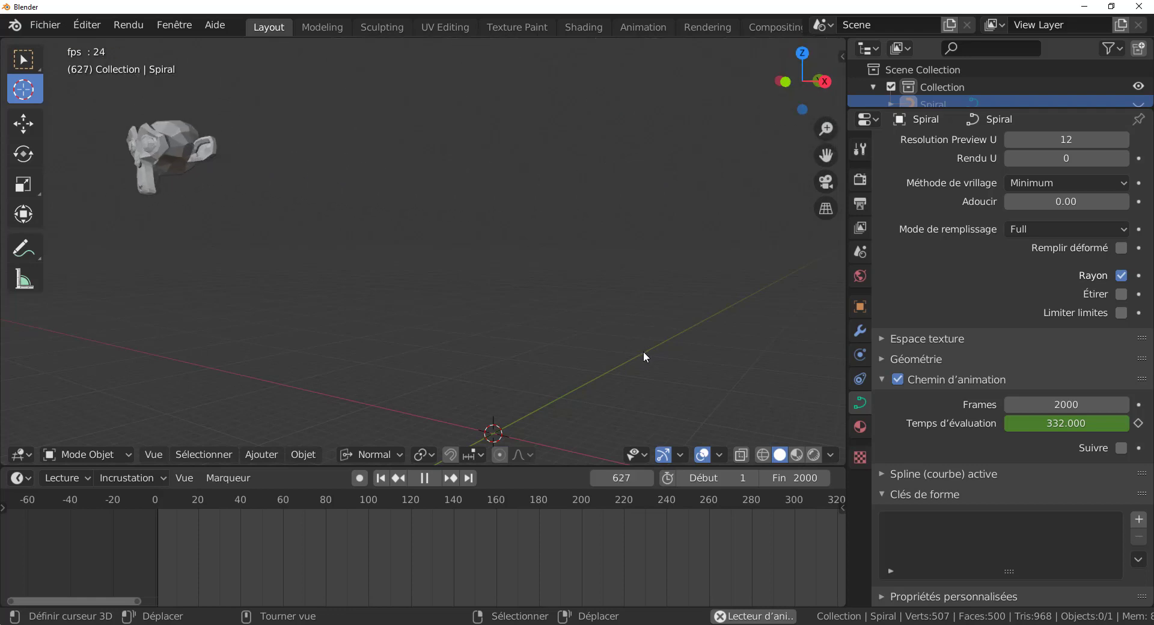
- Set the spiral's path animation length to 1000 frames
double_click(1044, 404)
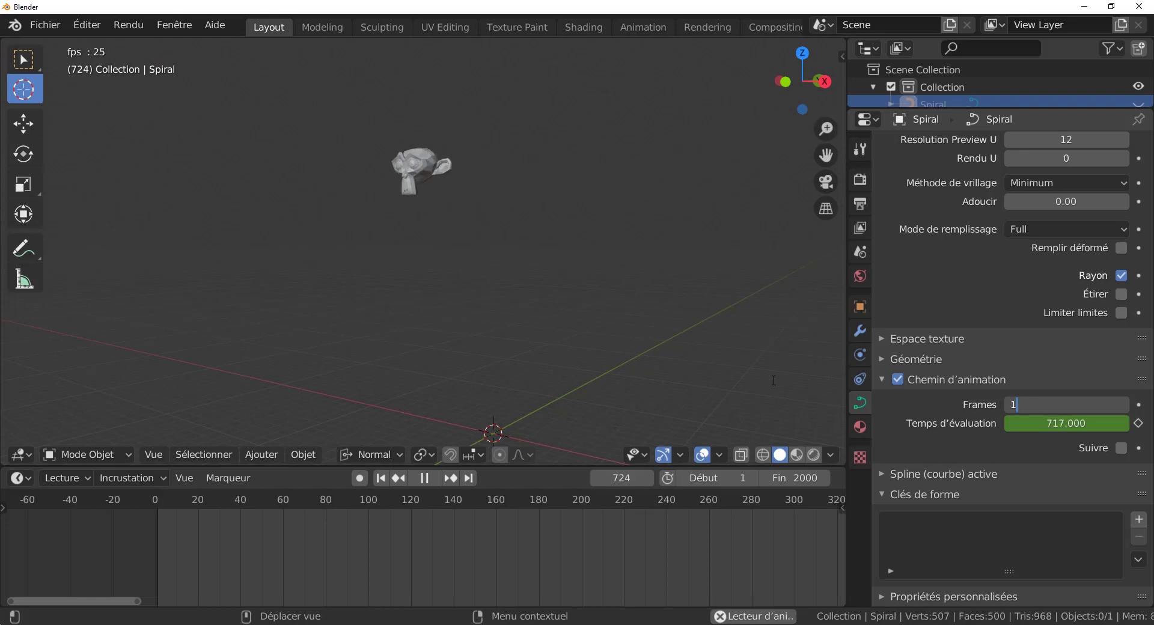
key("BackSpace")
key("BackSpace")
key("BackSpace")
key("BackSpace")
type("1000")
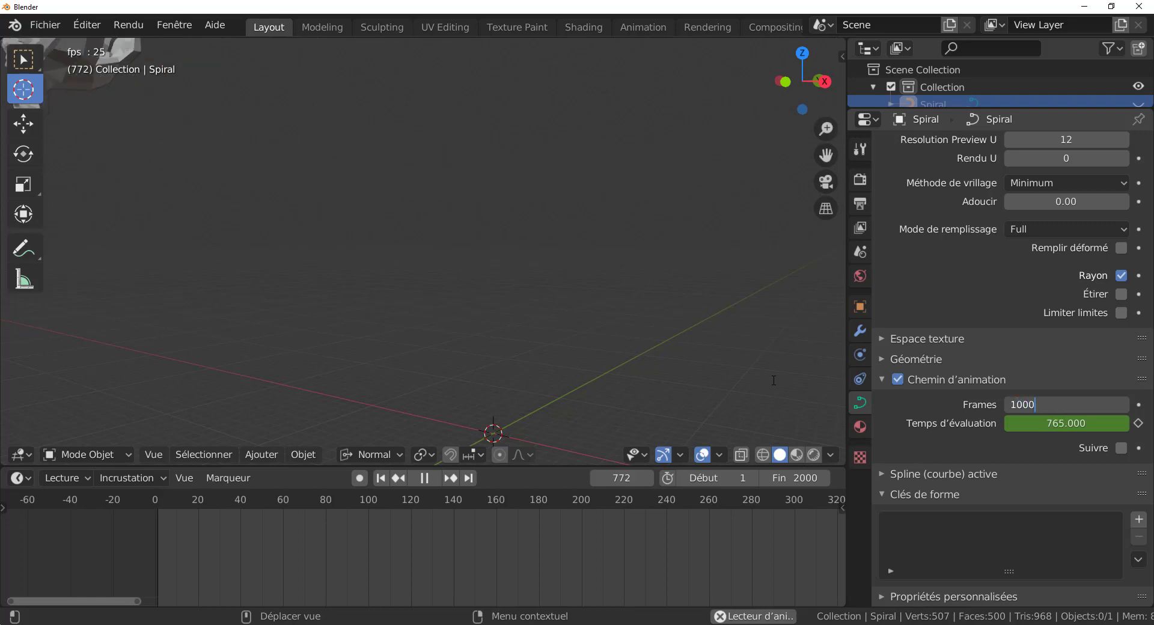
key("Return")
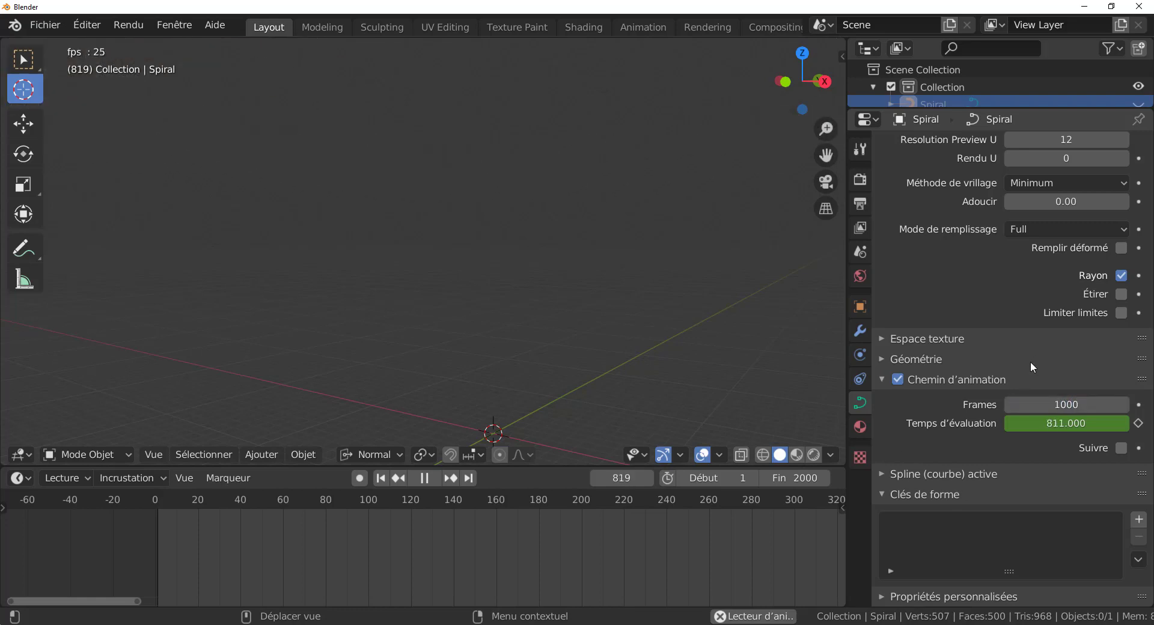
- Set the spiral's path animation length to 500 frames, and pause and resume playback
scroll(615, 312, "down", 3)
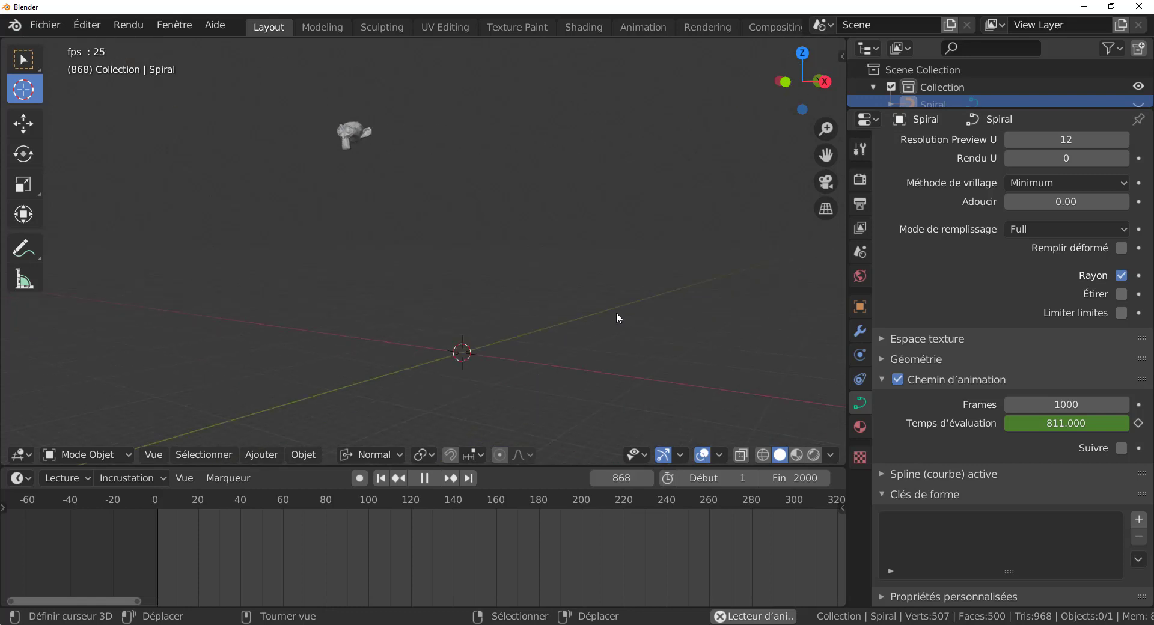
scroll(616, 313, "down", 1)
middle_click_drag(642, 308, 649, 370, "shift")
scroll(649, 370, "down", 2)
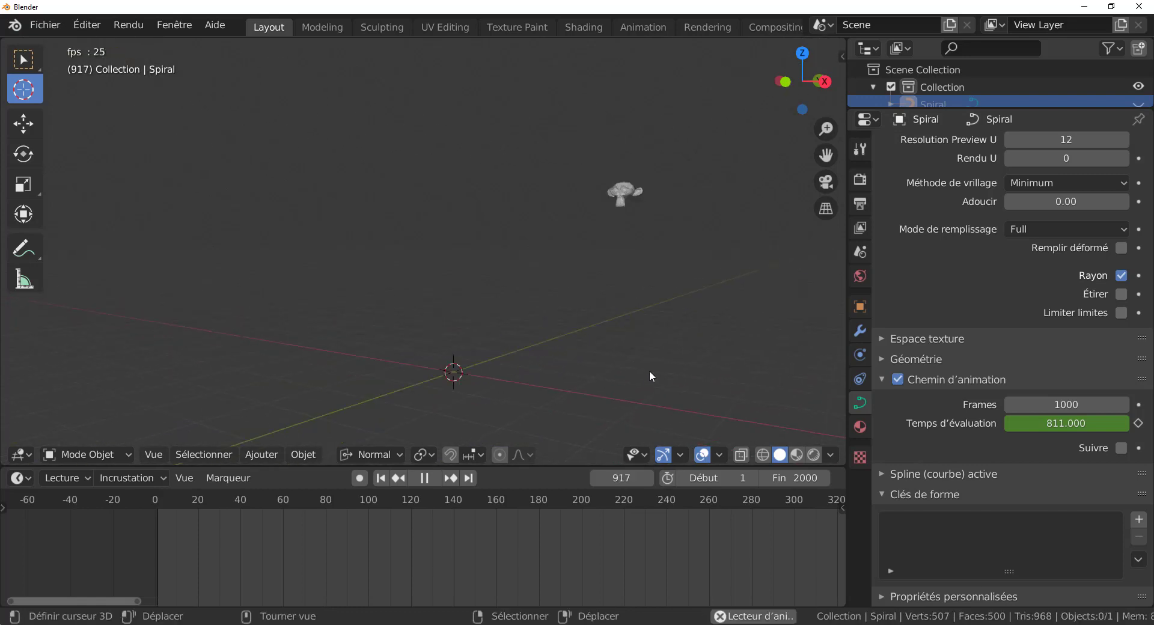
left_click(1034, 405)
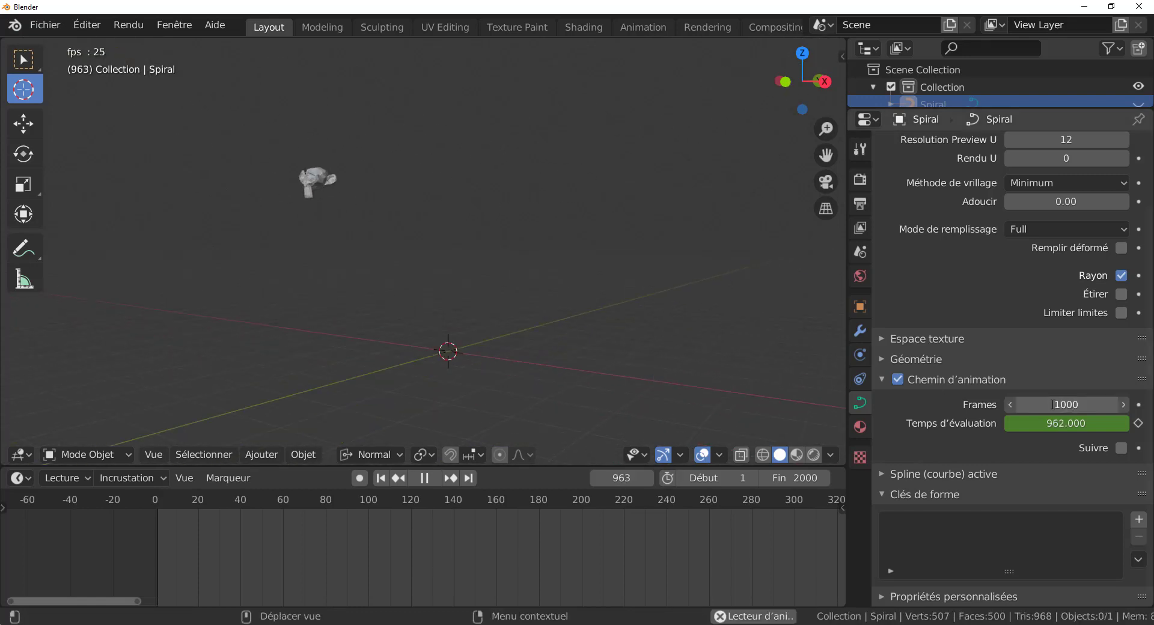
key("End")
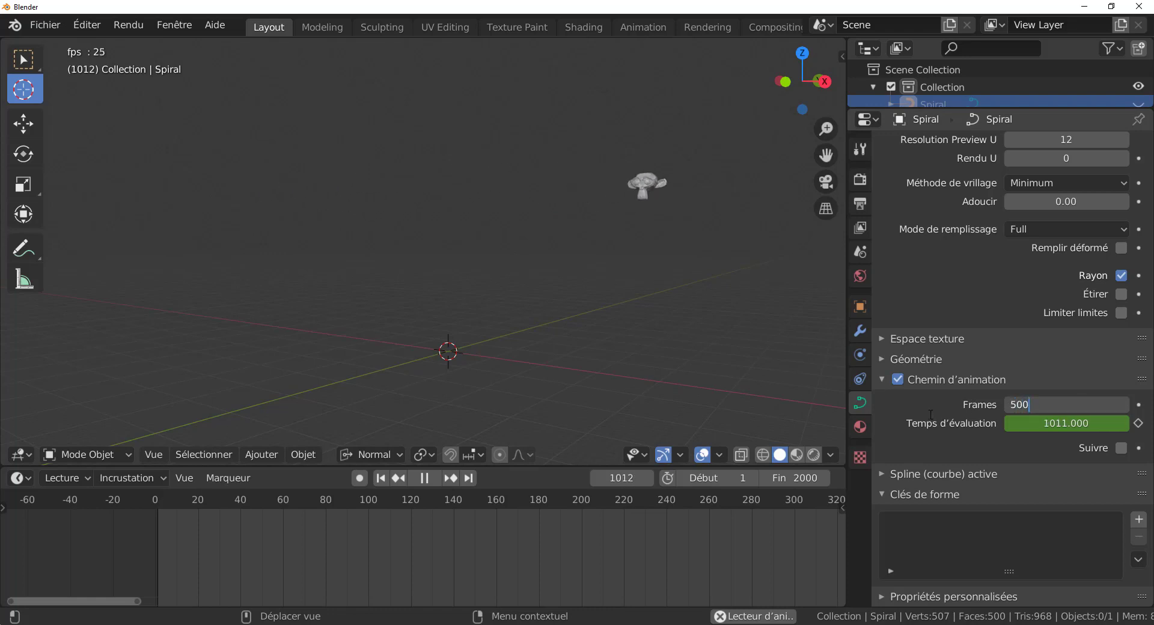
type("500")
key("Return")
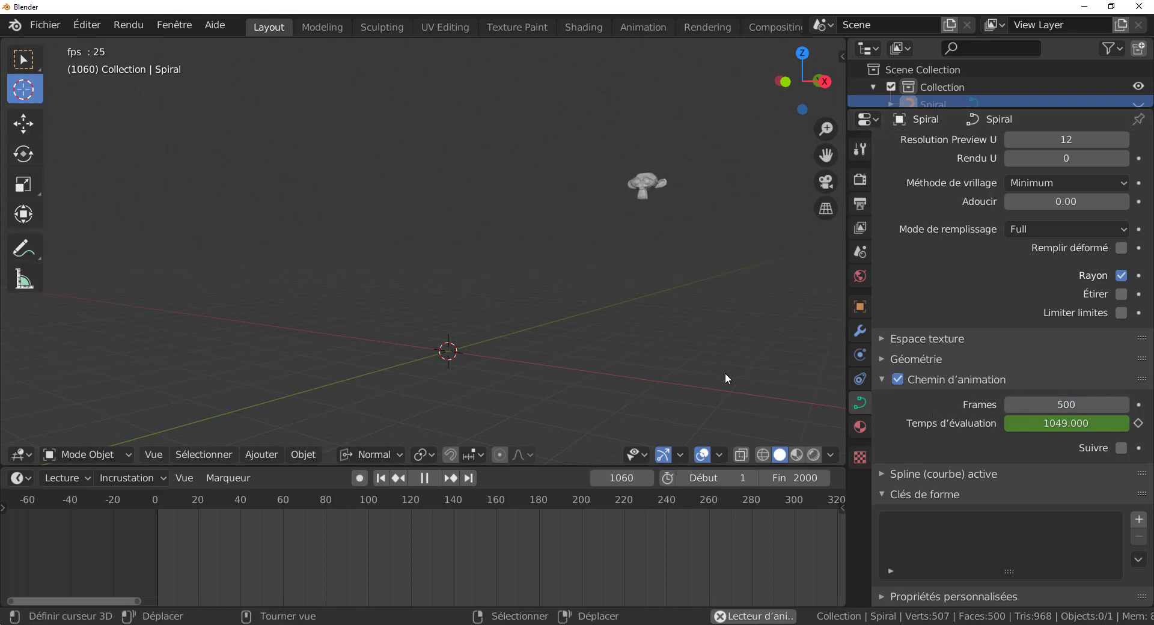
left_click(424, 478)
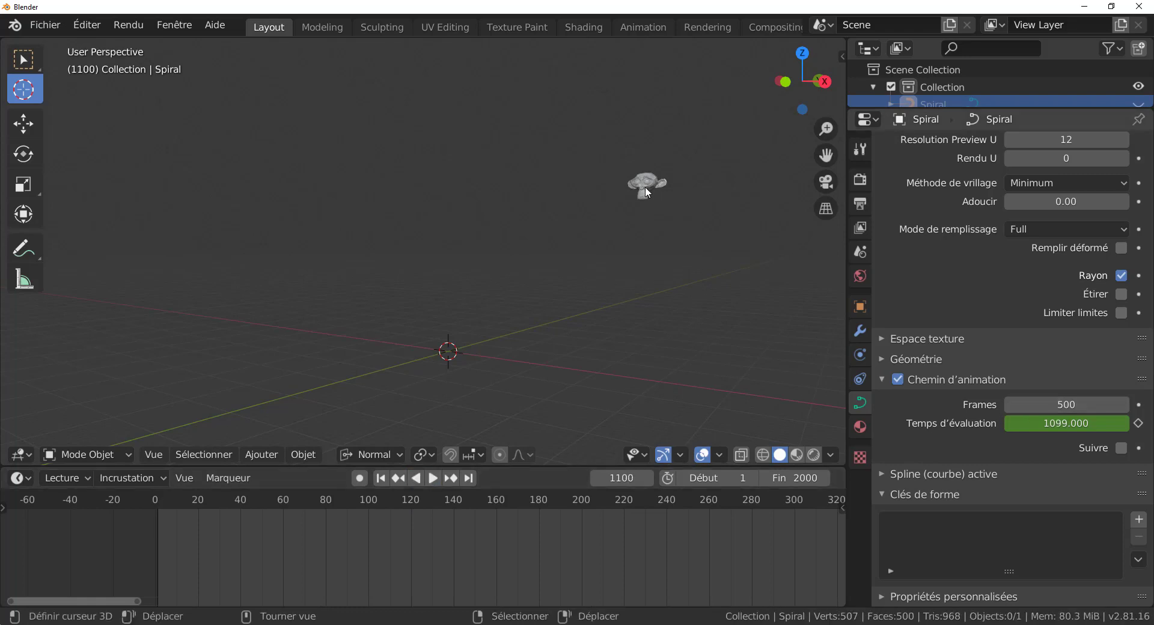
left_click(432, 478)
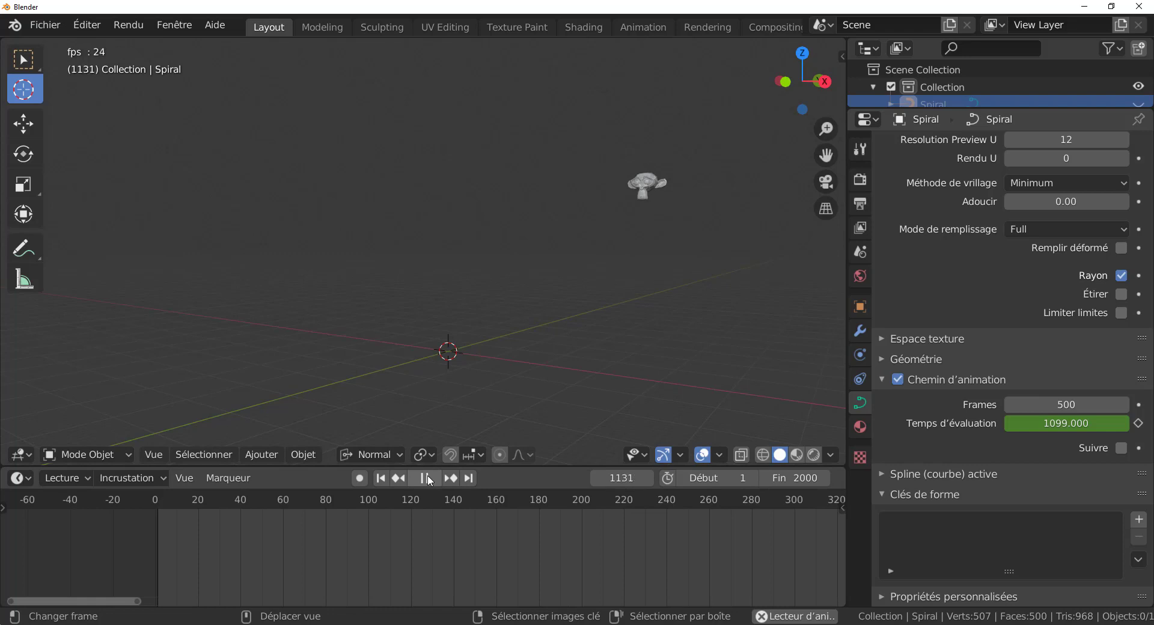
- Pause playback, set the spiral's path animation length to 1678 frames, and resume playback
left_click(430, 478)
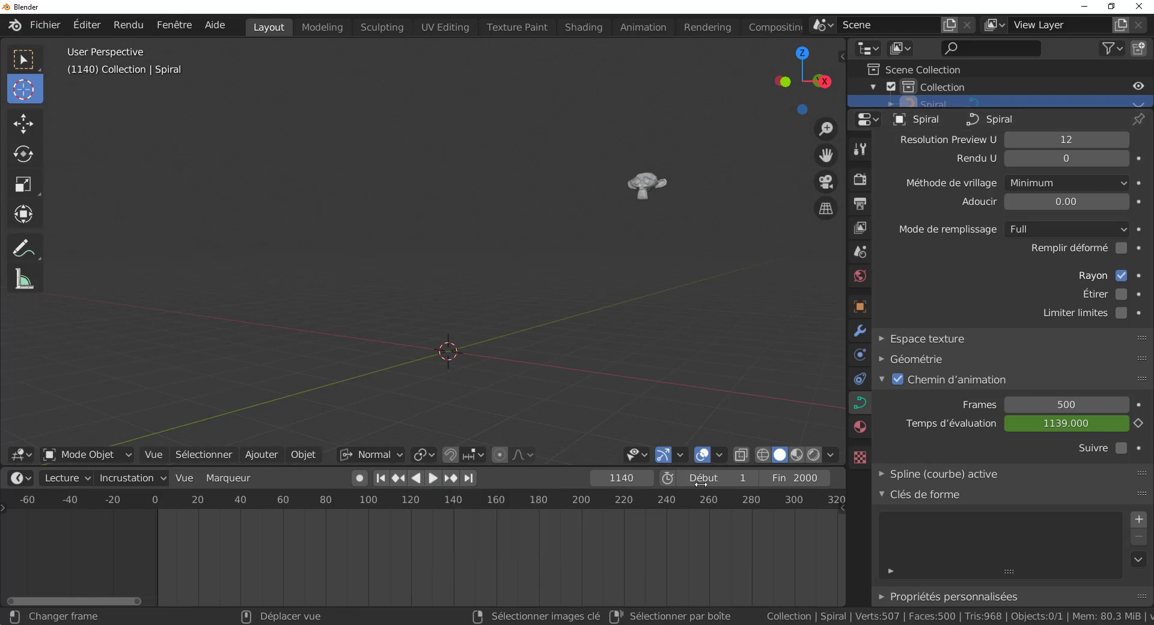
left_click_drag(1052, 407, 1117, 407)
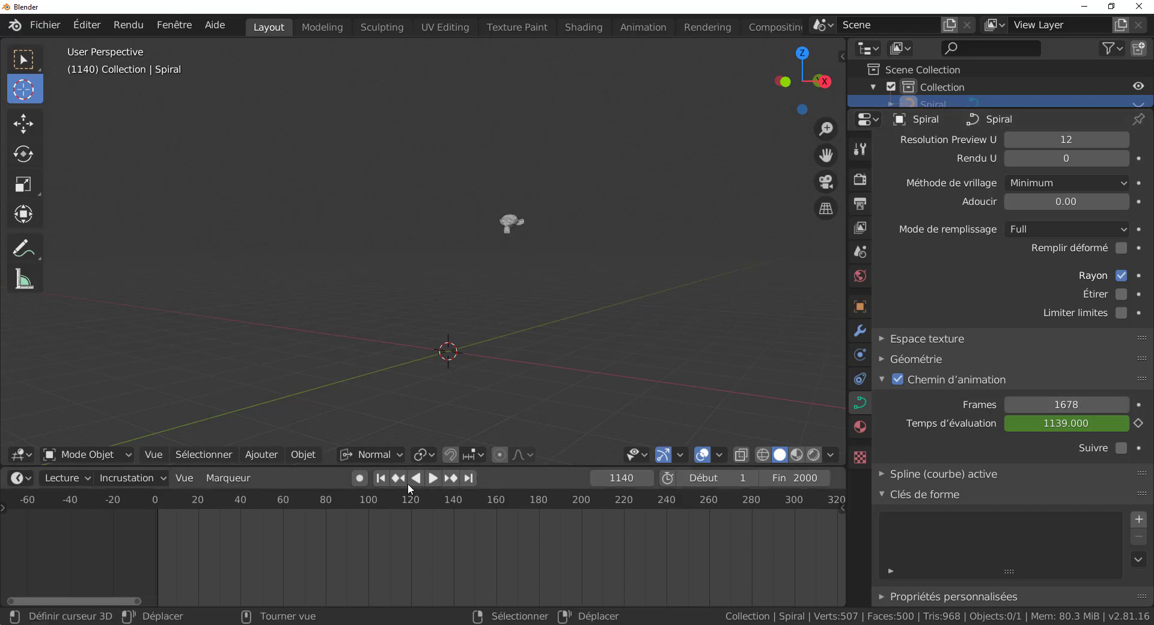
left_click(433, 478)
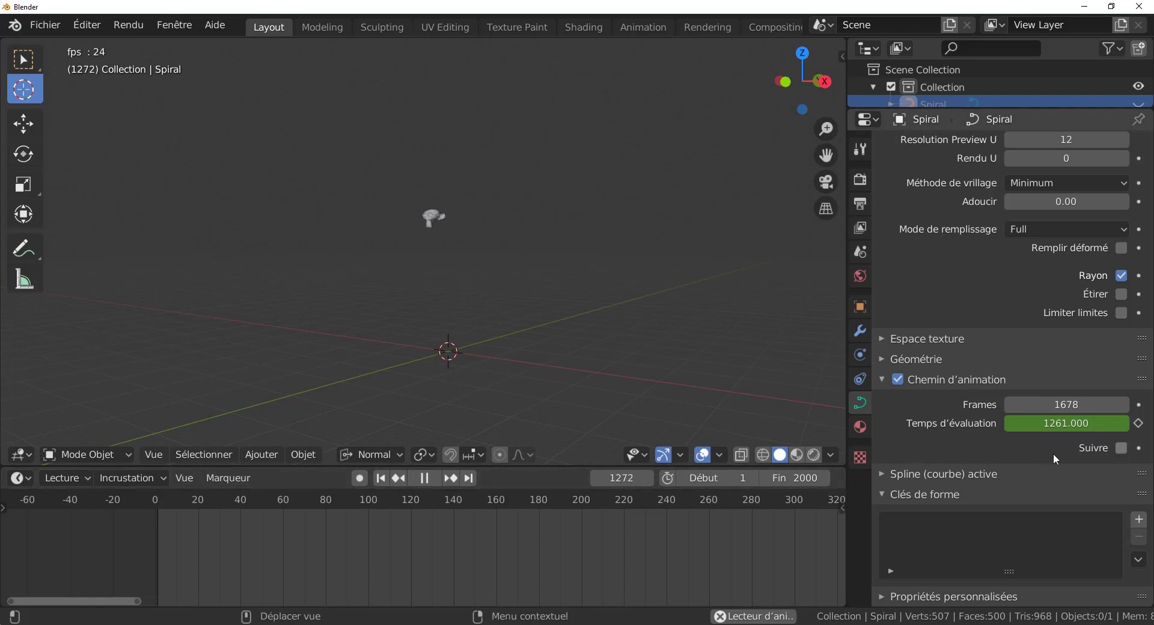
- Set the scene's end frame to 500
left_click(1060, 405)
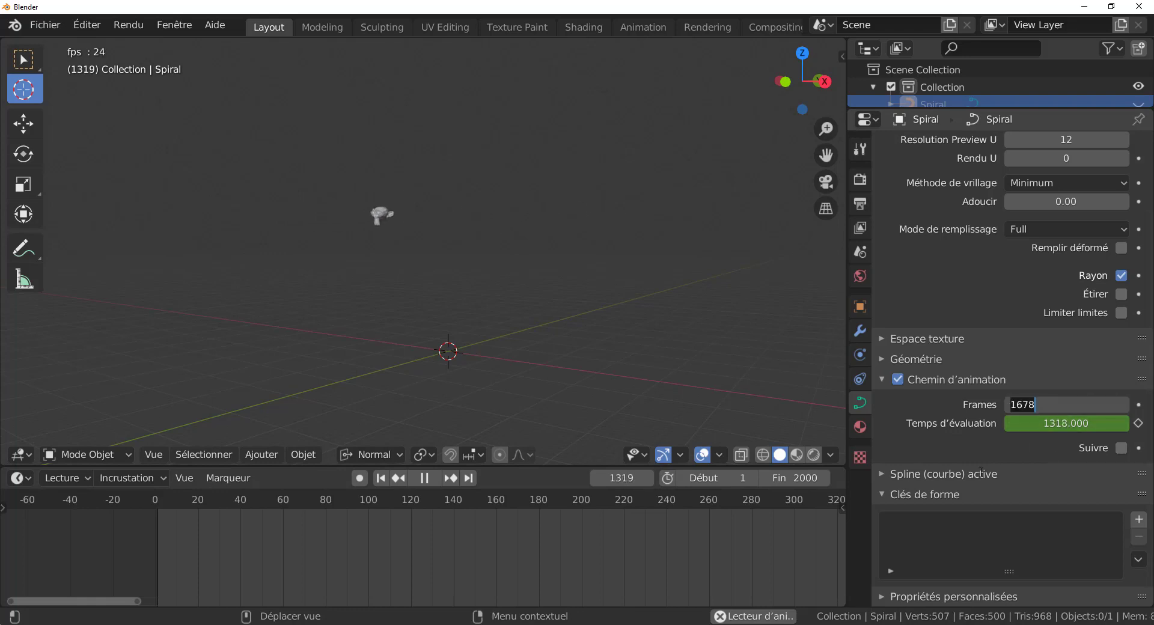
left_click(801, 477)
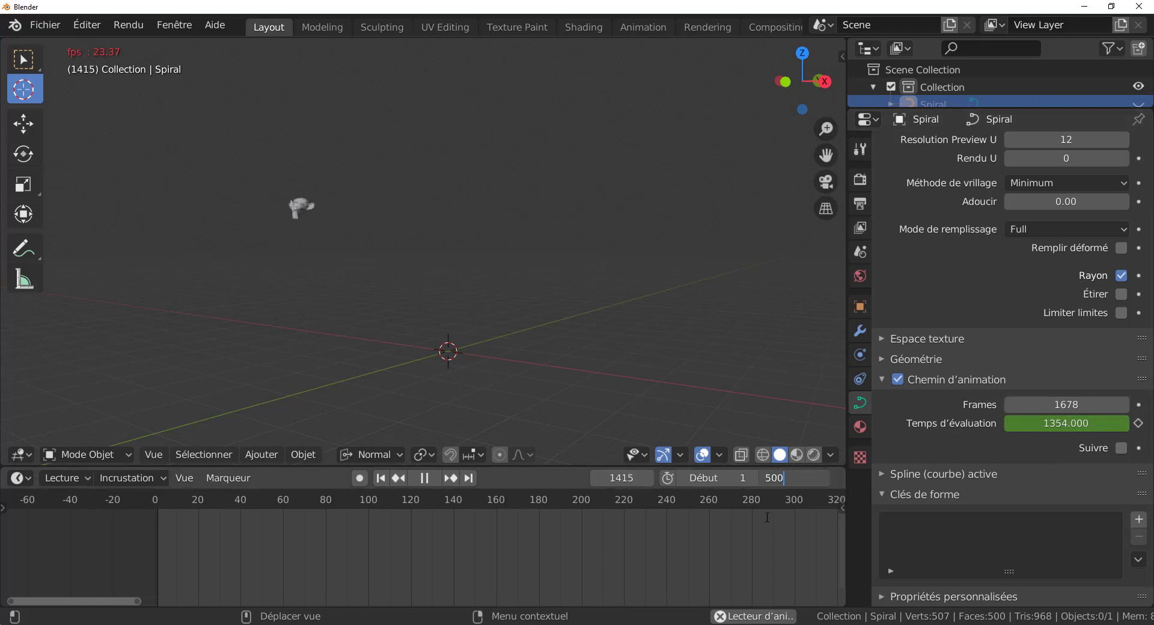
type("500")
key("Return")
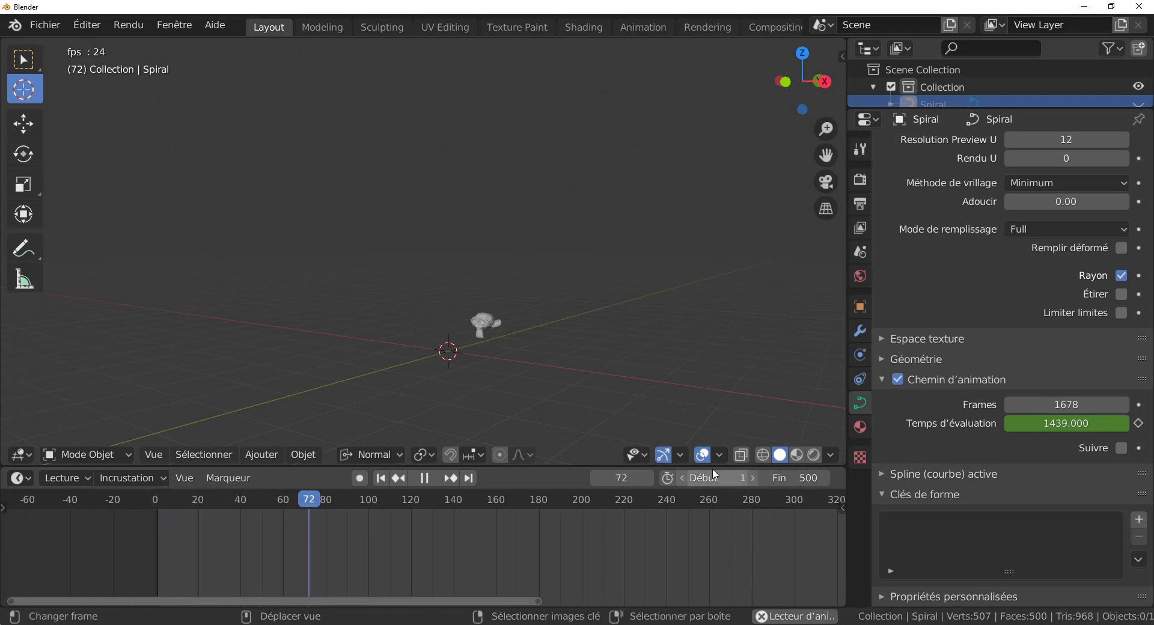
- Set the spiral's path animation length back to 500 frames during playback
left_click(1066, 405)
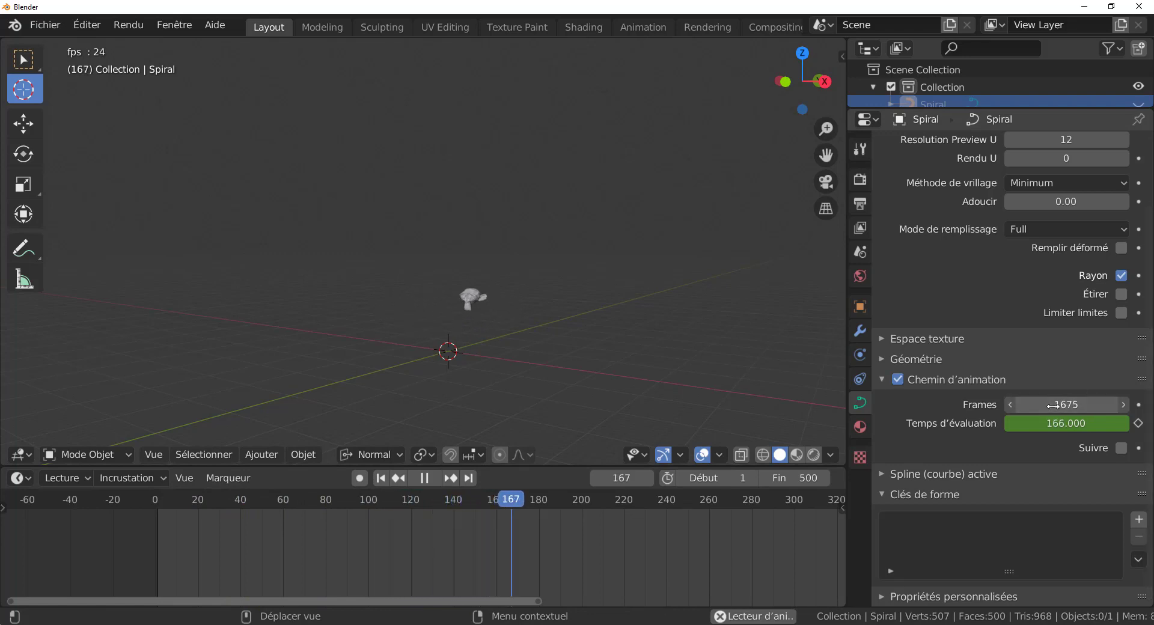
type("1675")
key("BackSpace")
key("BackSpace")
key("BackSpace")
key("BackSpace")
type("500")
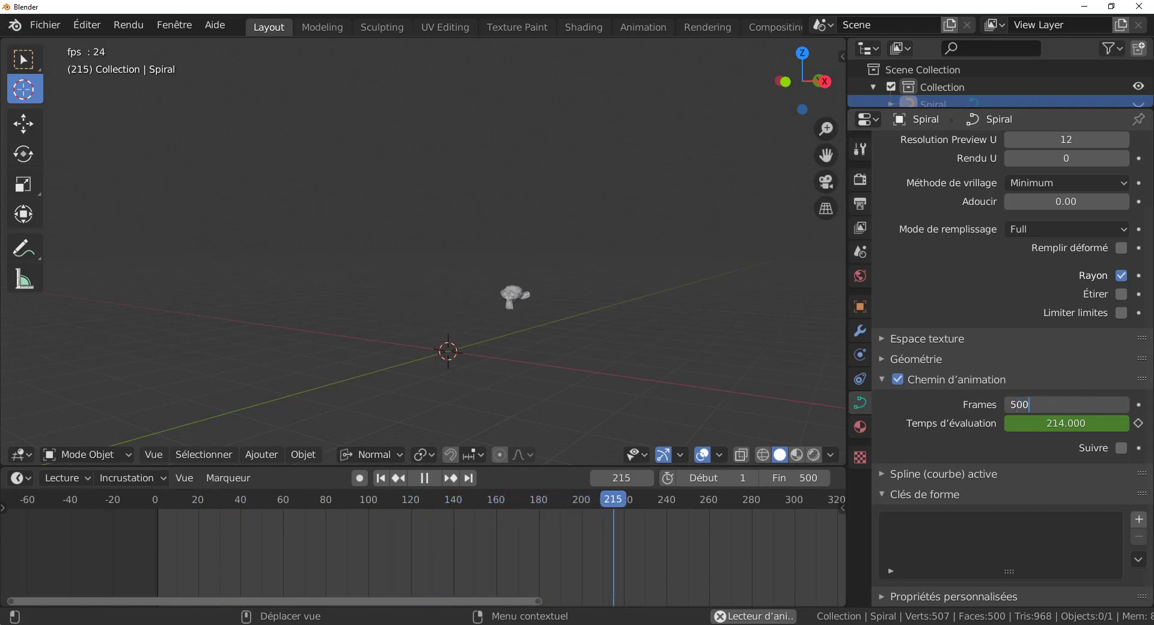
key("Return")
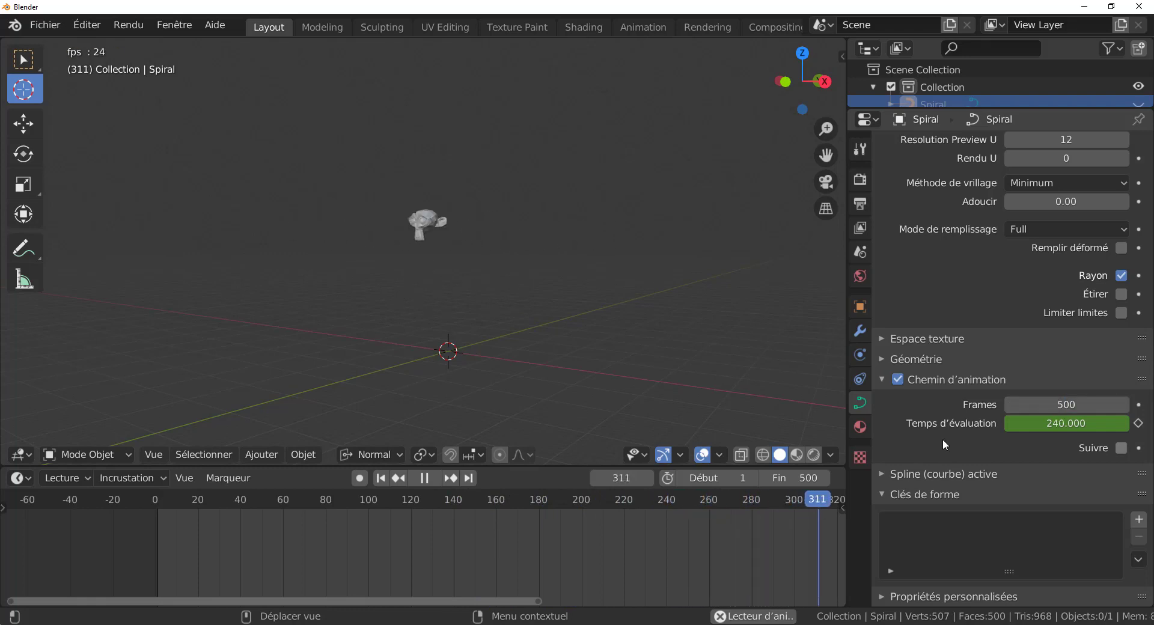
- Set the spiral's path animation length to 2000 frames and watch the monkey's motion from another angle
left_click(1075, 405)
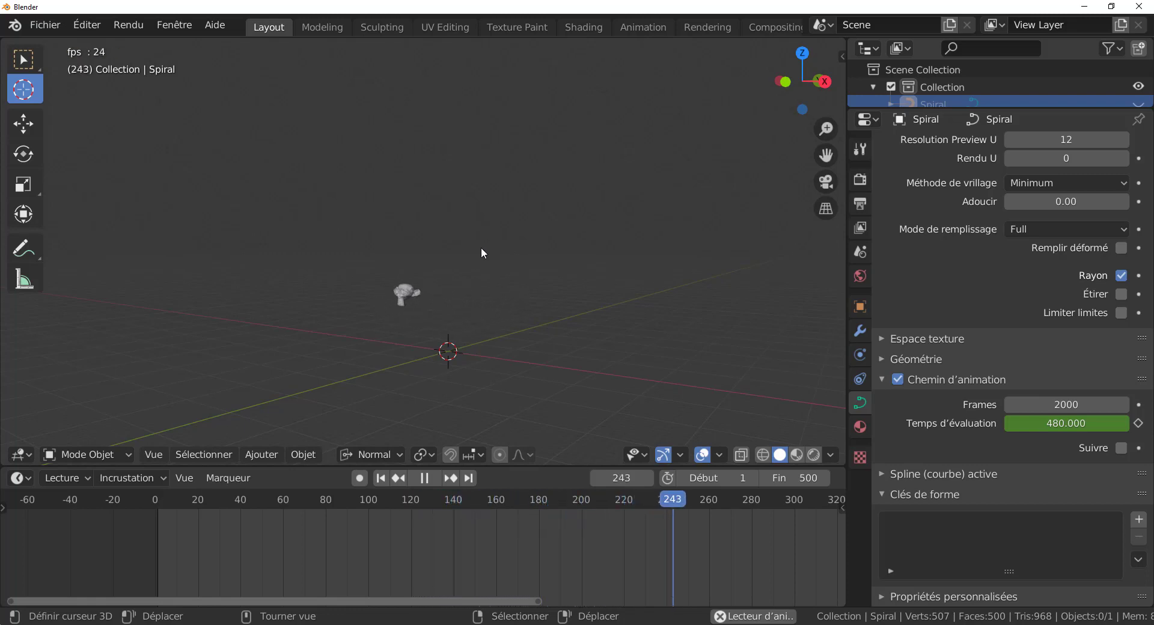
middle_click_drag(543, 384, 481, 410)
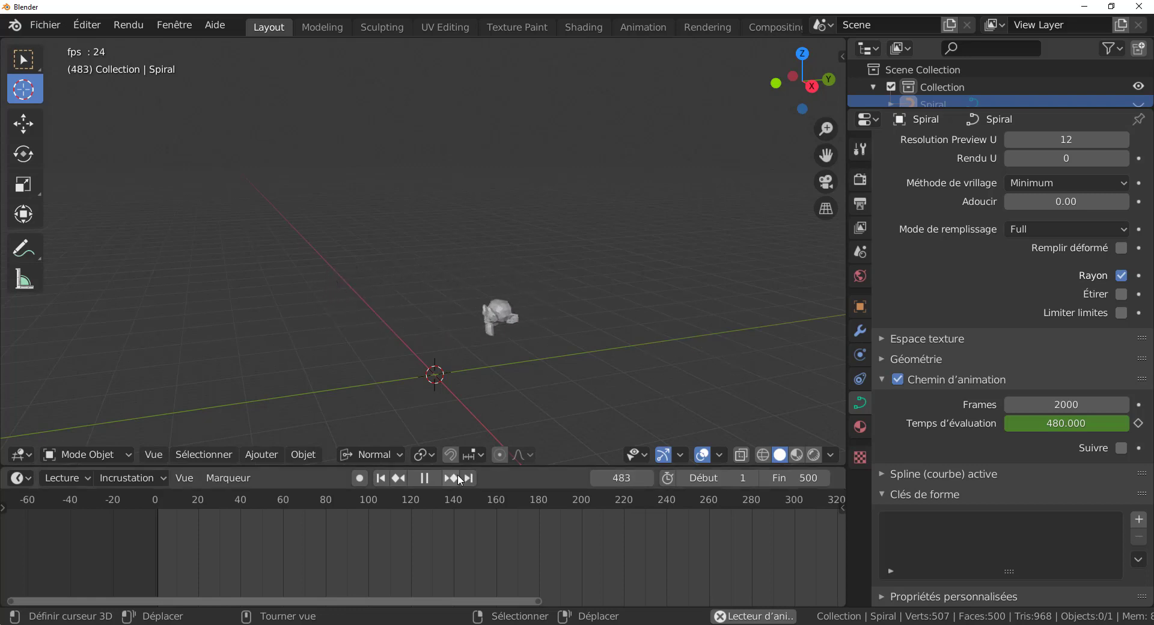
- Switch the scene's render engine to Workbench
left_click(859, 149)
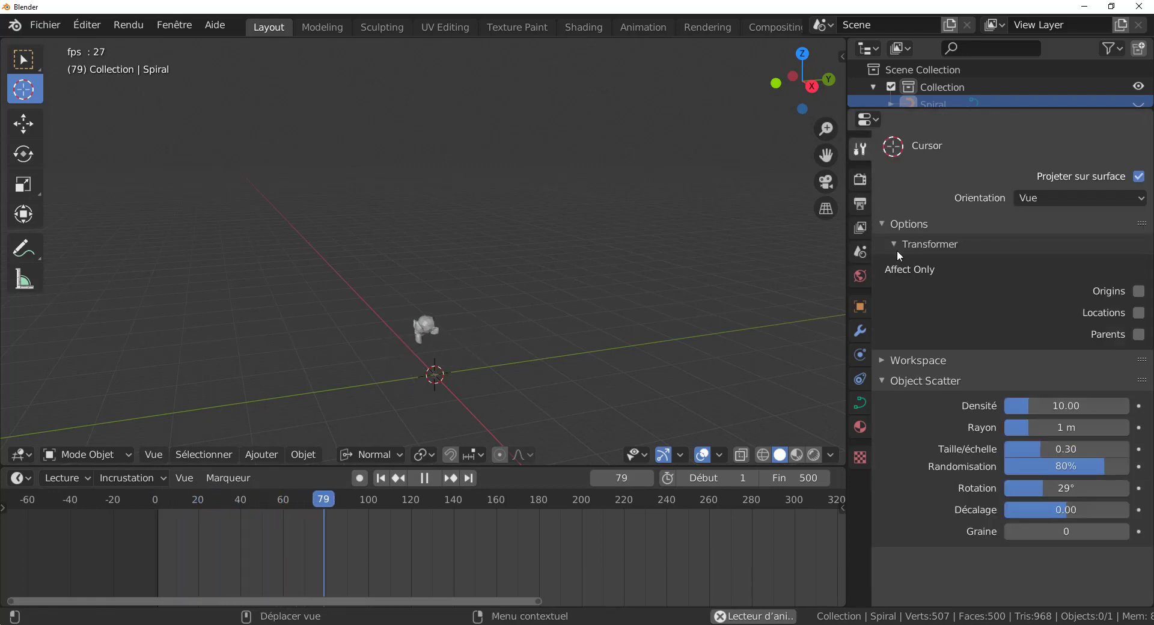
left_click(860, 179)
left_click(1044, 144)
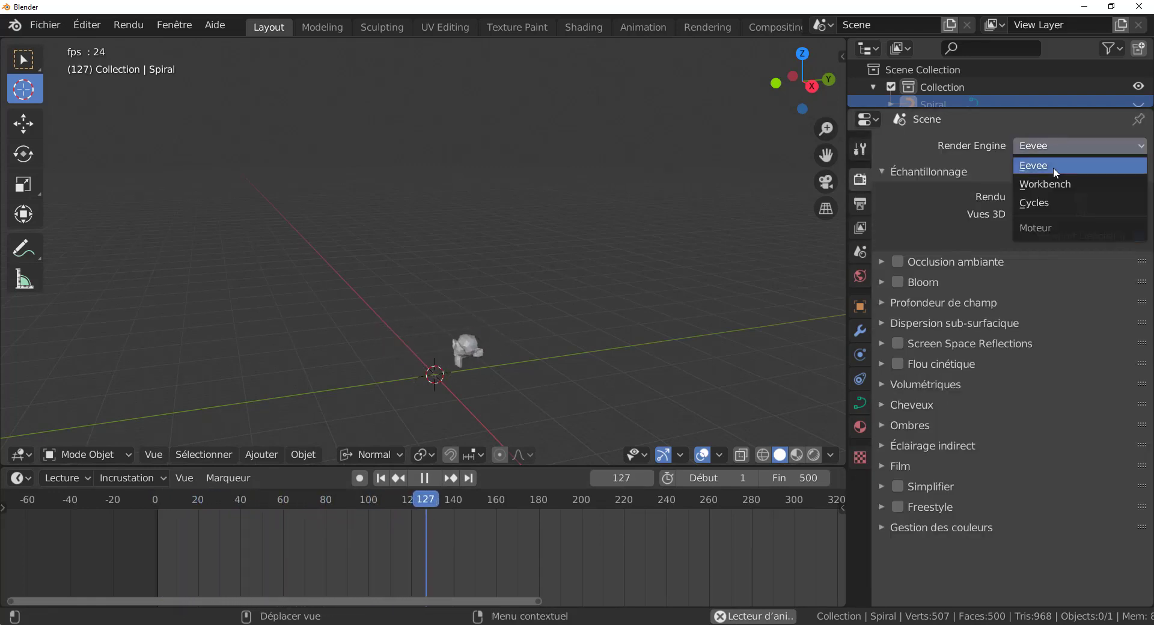
left_click(1052, 184)
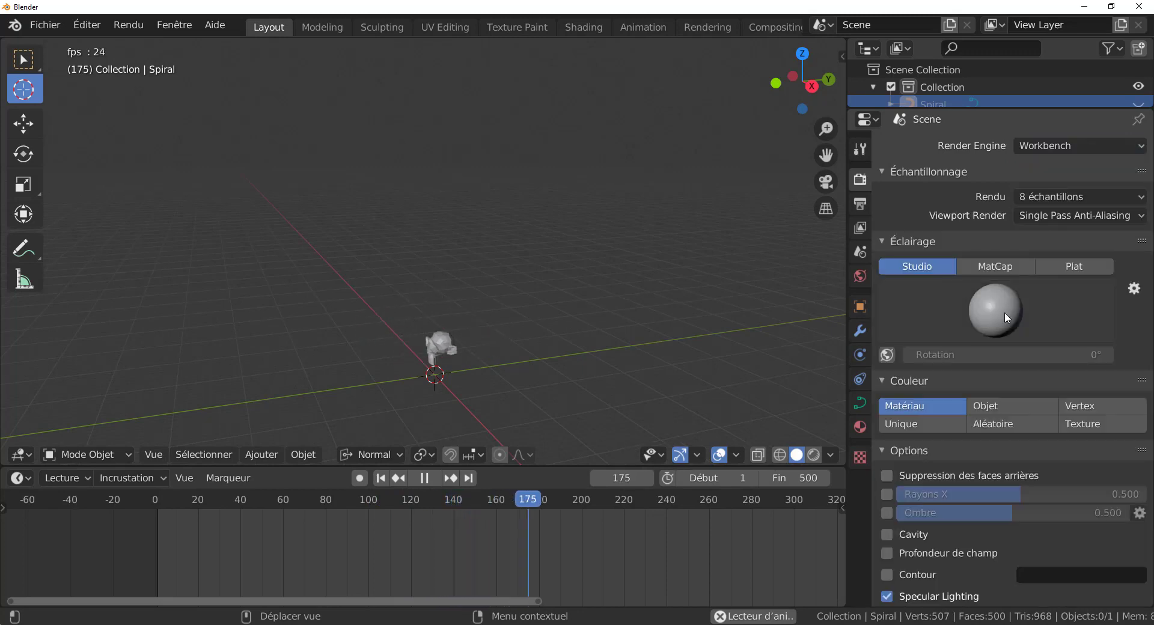
- Set the Workbench lighting to the glossy dark red MatCap and display the viewport in rendered shading
left_click(916, 337)
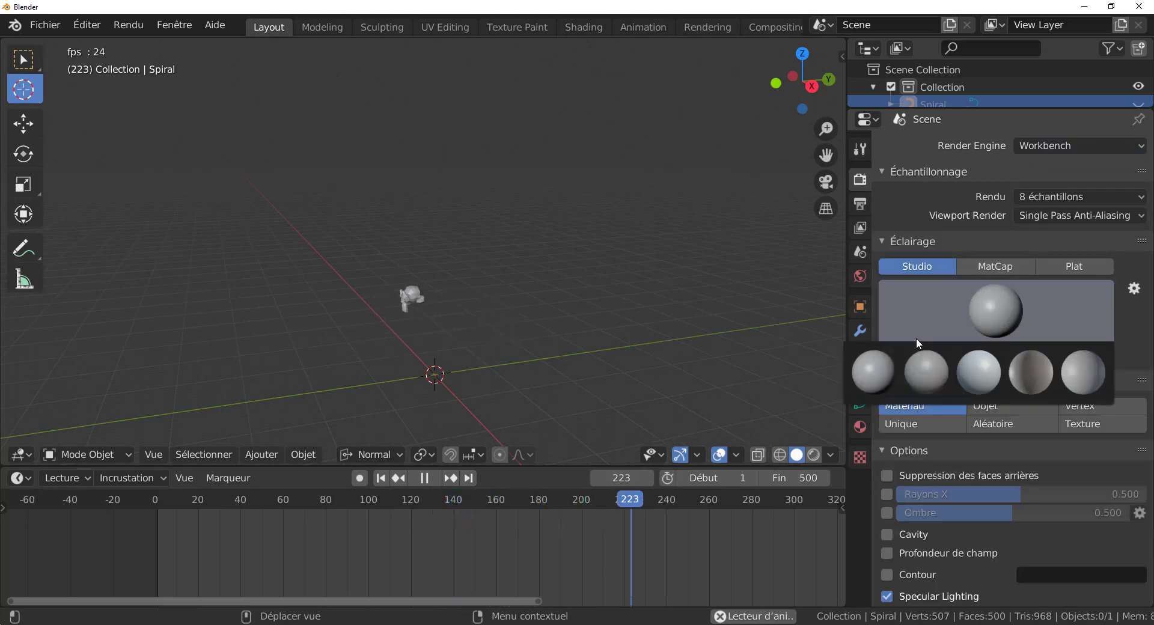
left_click(882, 367)
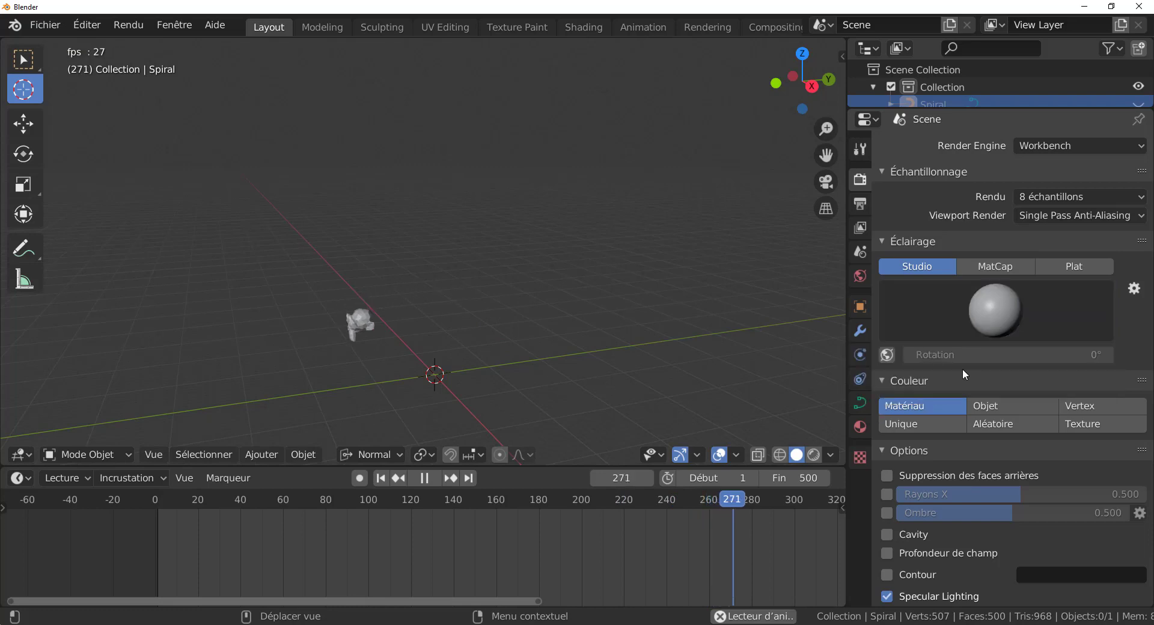
left_click(1000, 267)
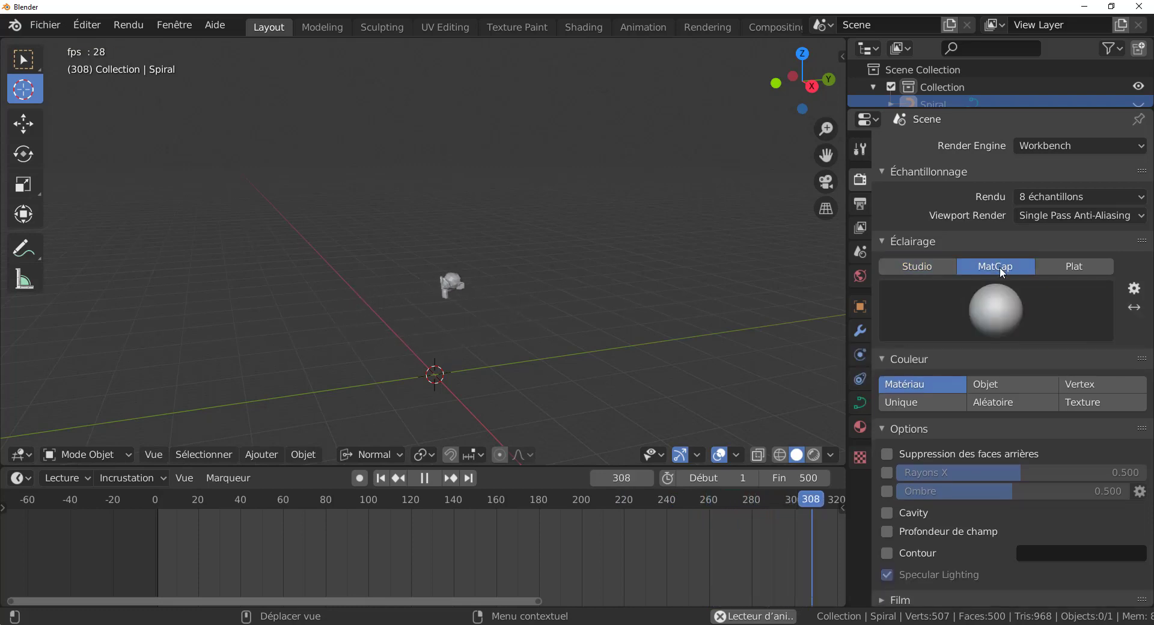
left_click(995, 324)
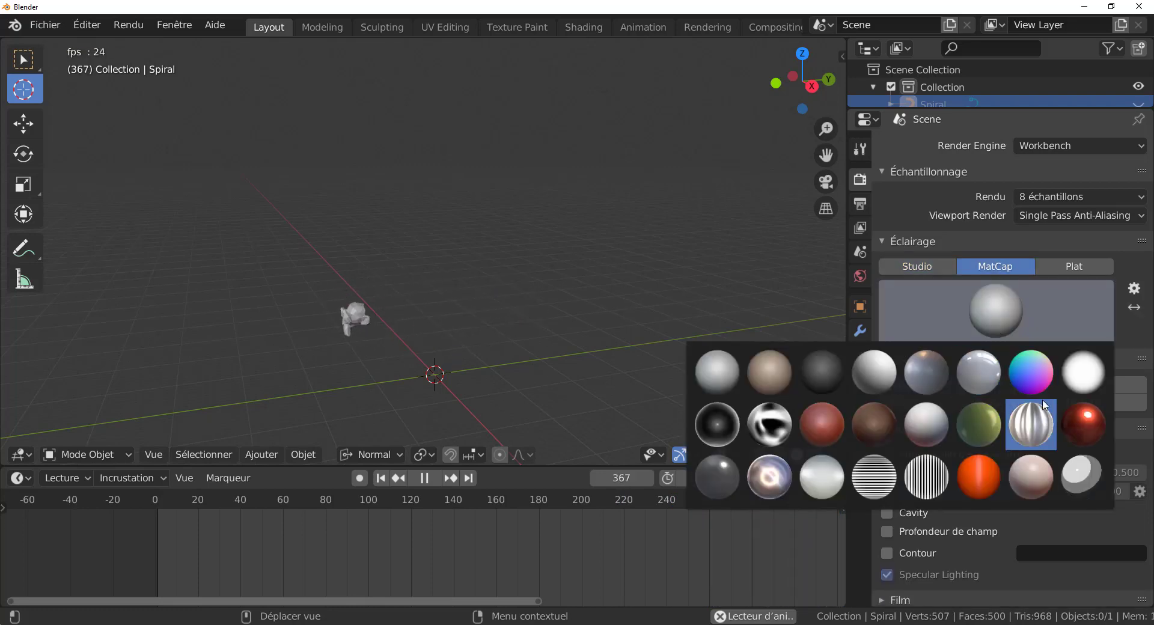
left_click(1070, 416)
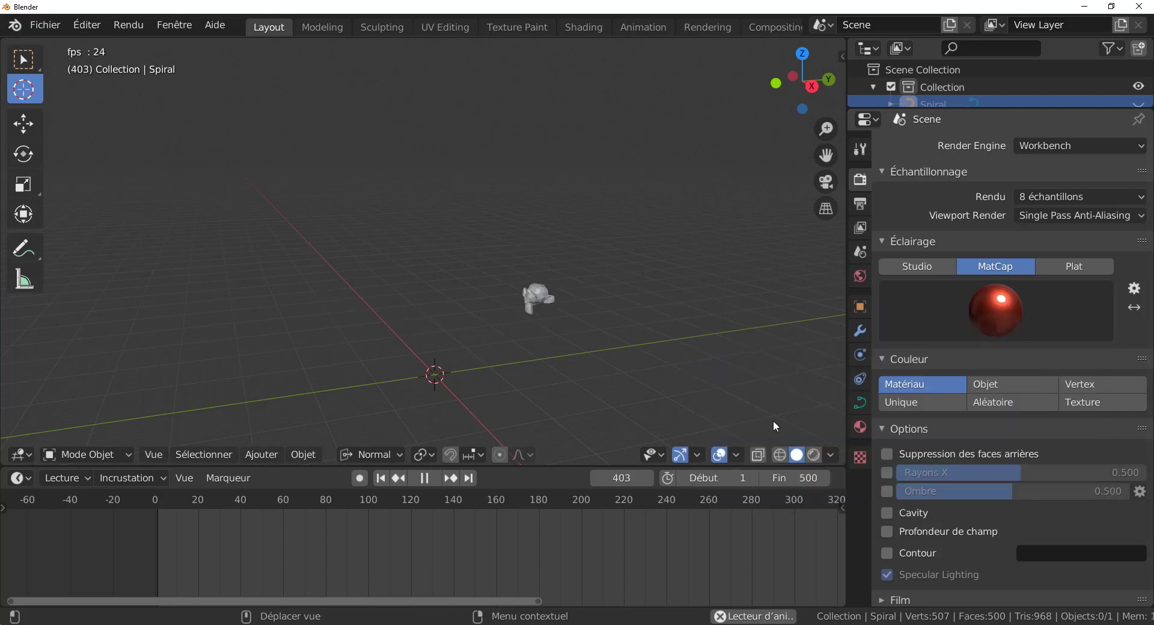
left_click(813, 454)
scroll(600, 346, "up", 2)
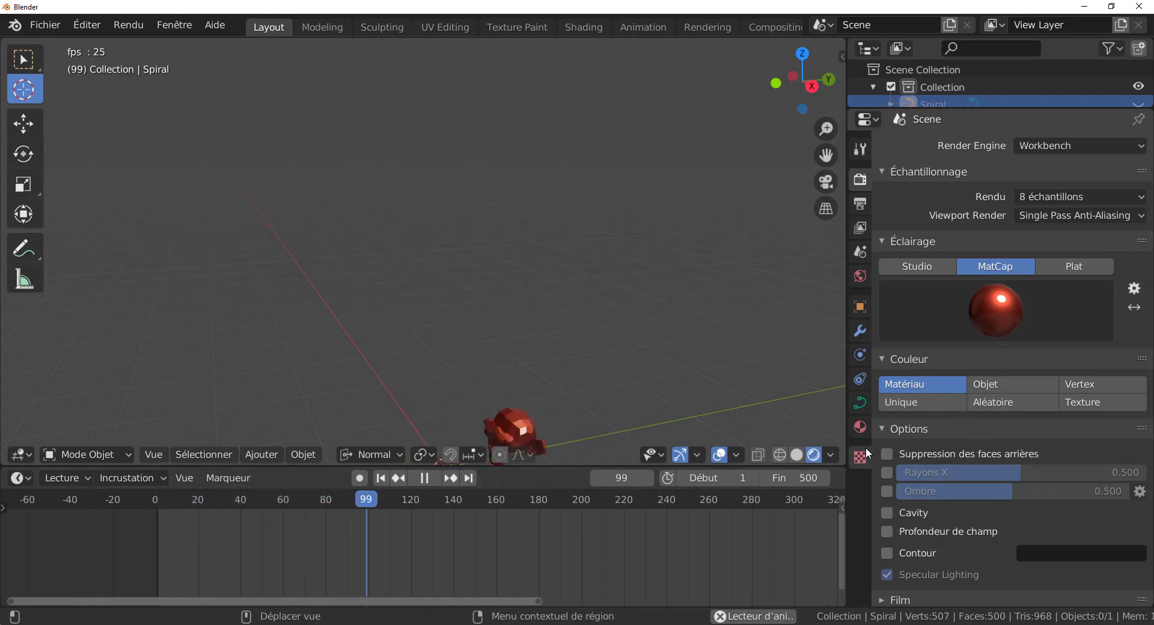
- Darken the world's viewport colour to near black and frame the monkey's motion more closely
left_click(860, 276)
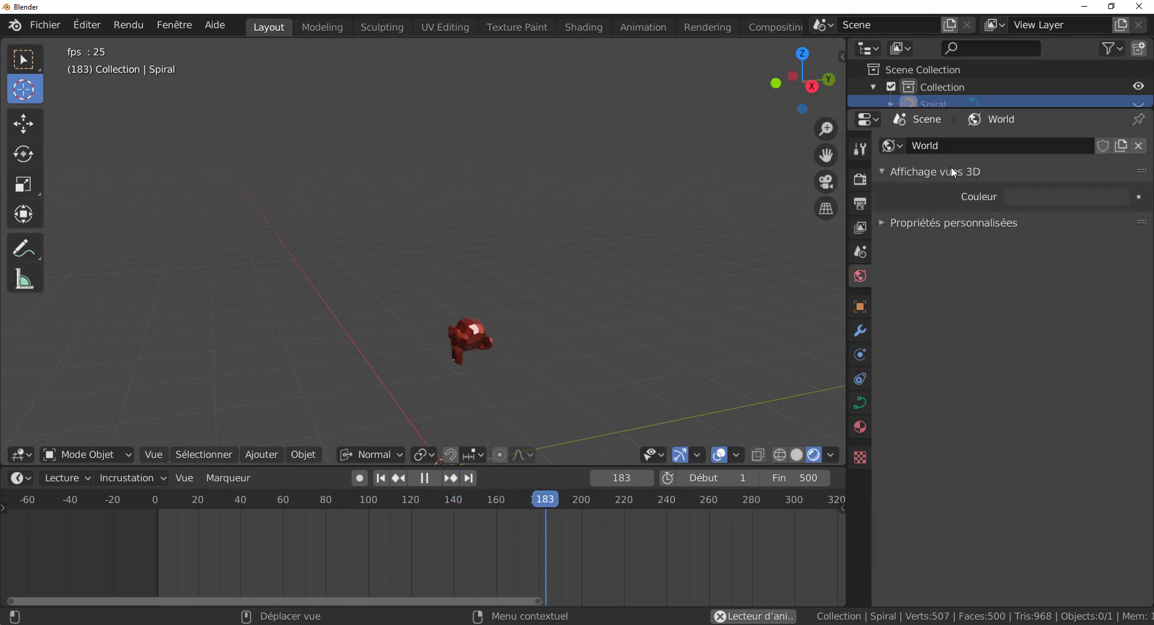
left_click(1024, 197)
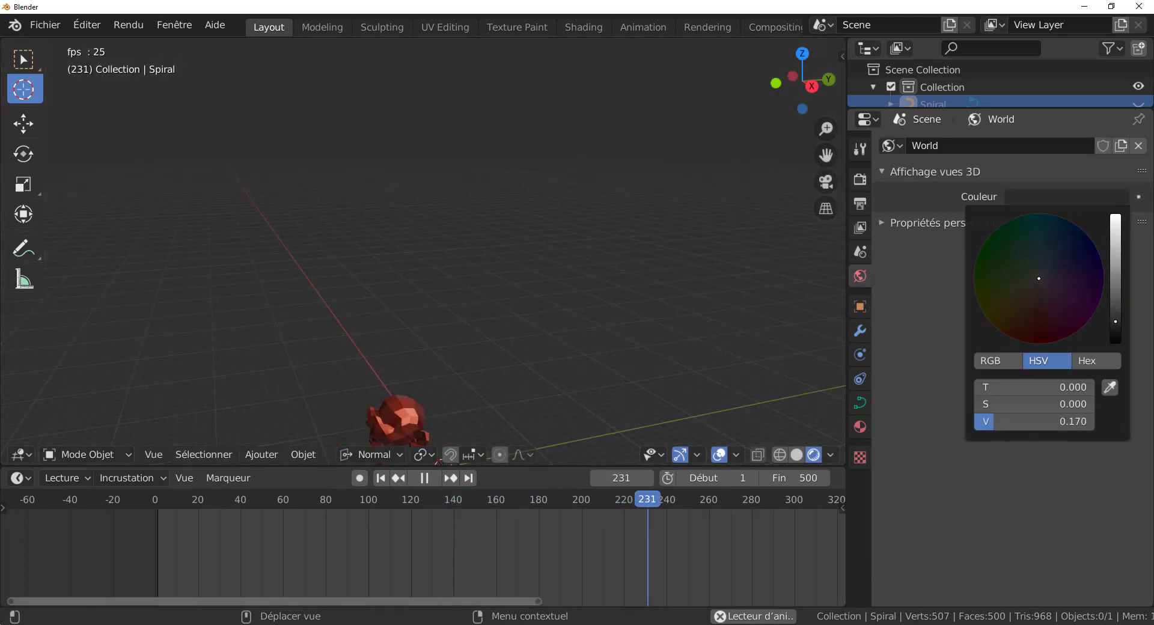
left_click_drag(1115, 322, 1115, 335)
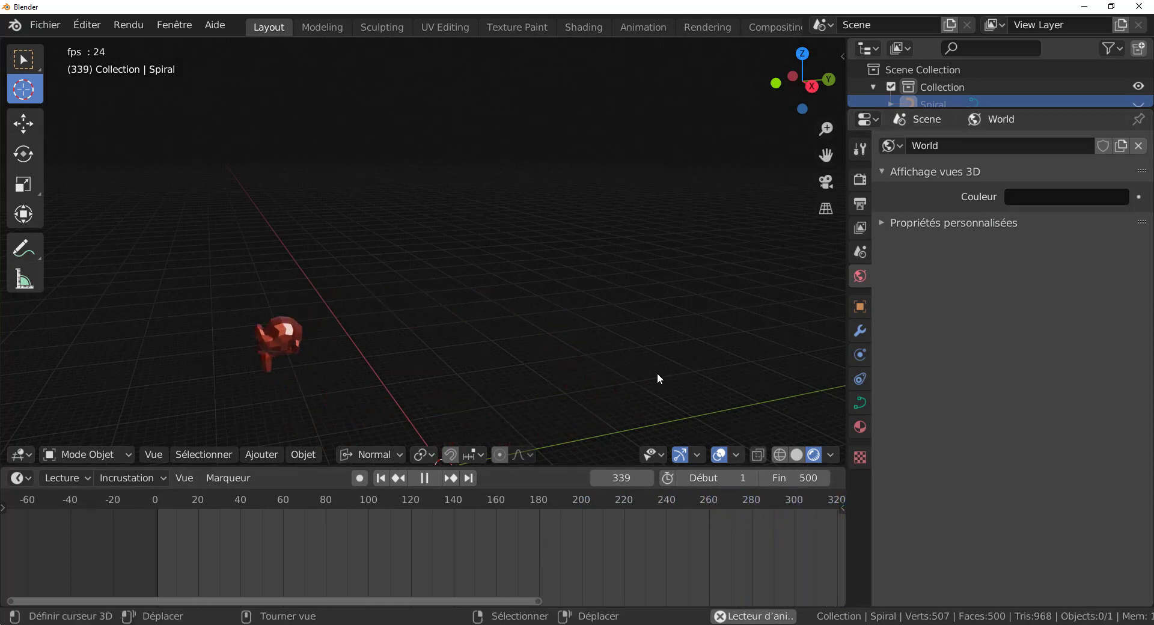
middle_click_drag(658, 372, 637, 261, "shift")
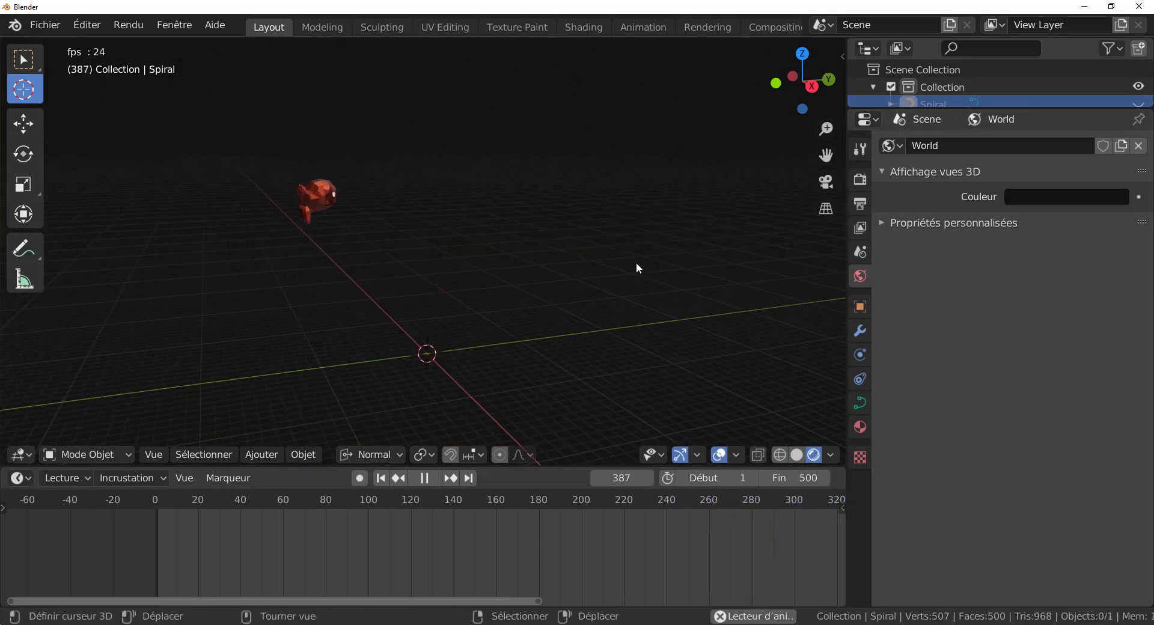
scroll(636, 262, "up", 1)
scroll(636, 262, "up", 1)
scroll(636, 262, "down", 1)
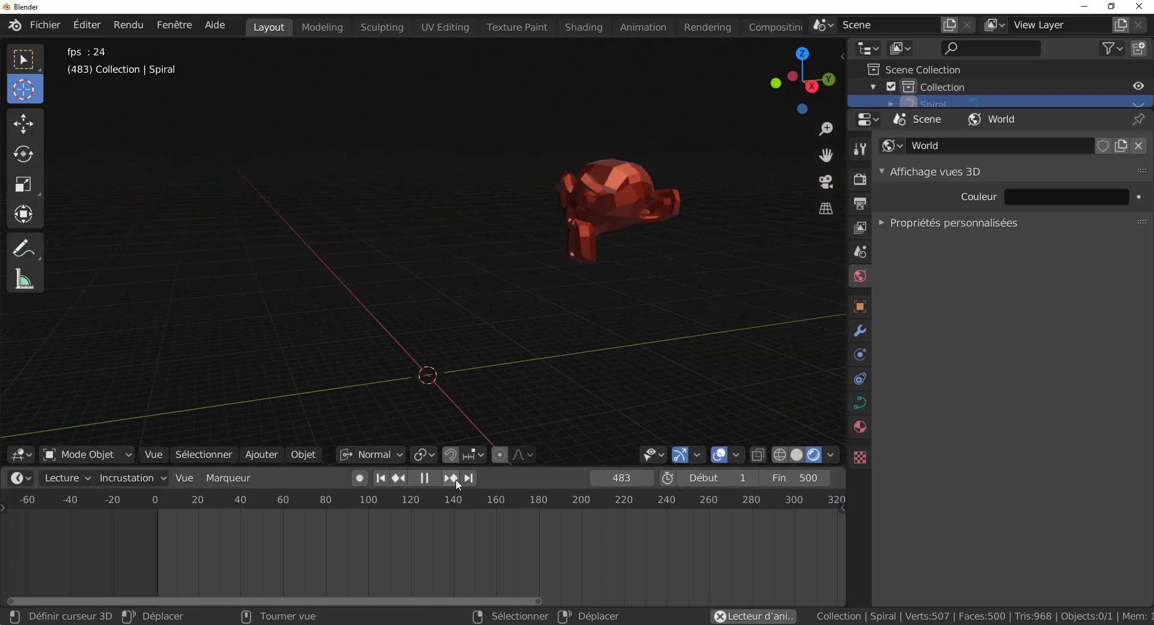
- Pause playback, select the monkey, and enable automatic keyframing
left_click(424, 477)
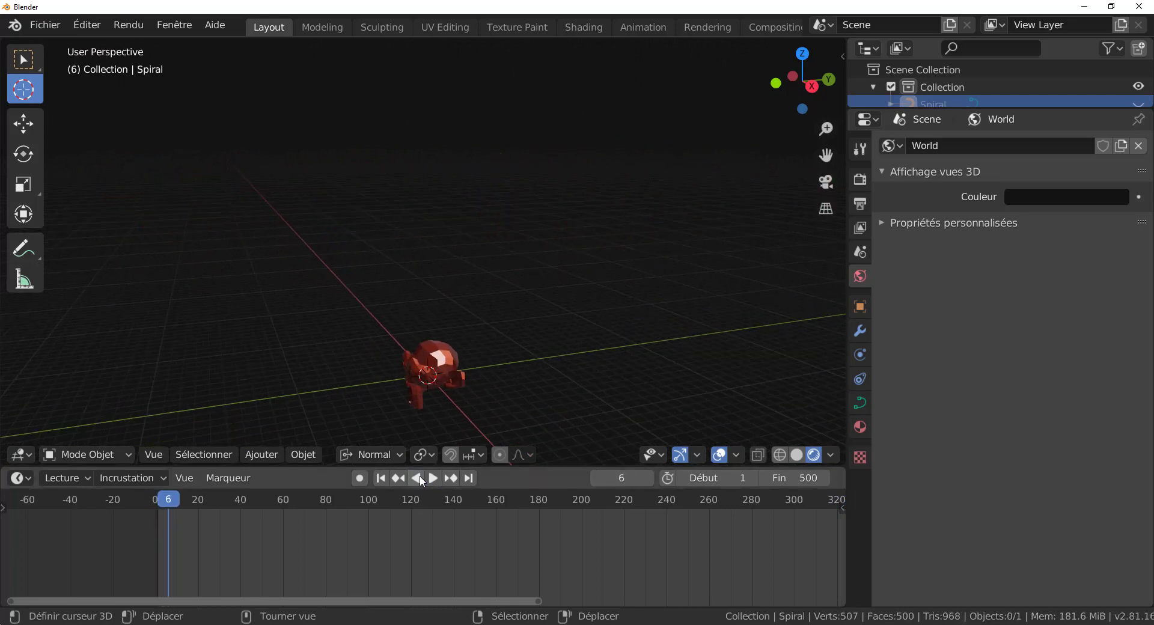
left_click(449, 355)
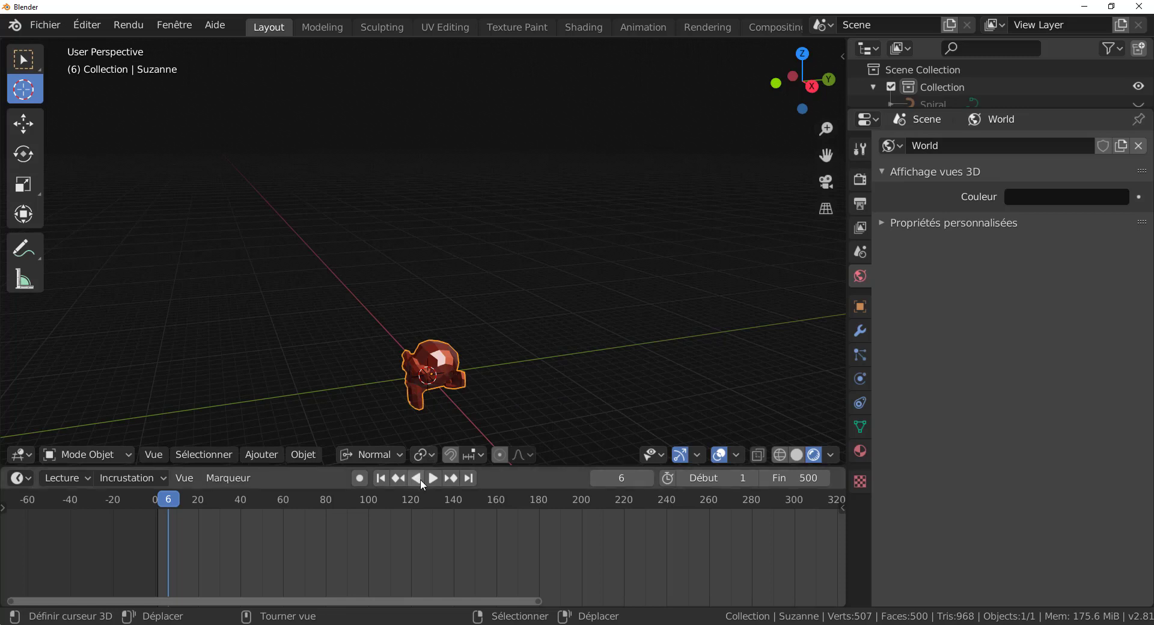
left_click(360, 479)
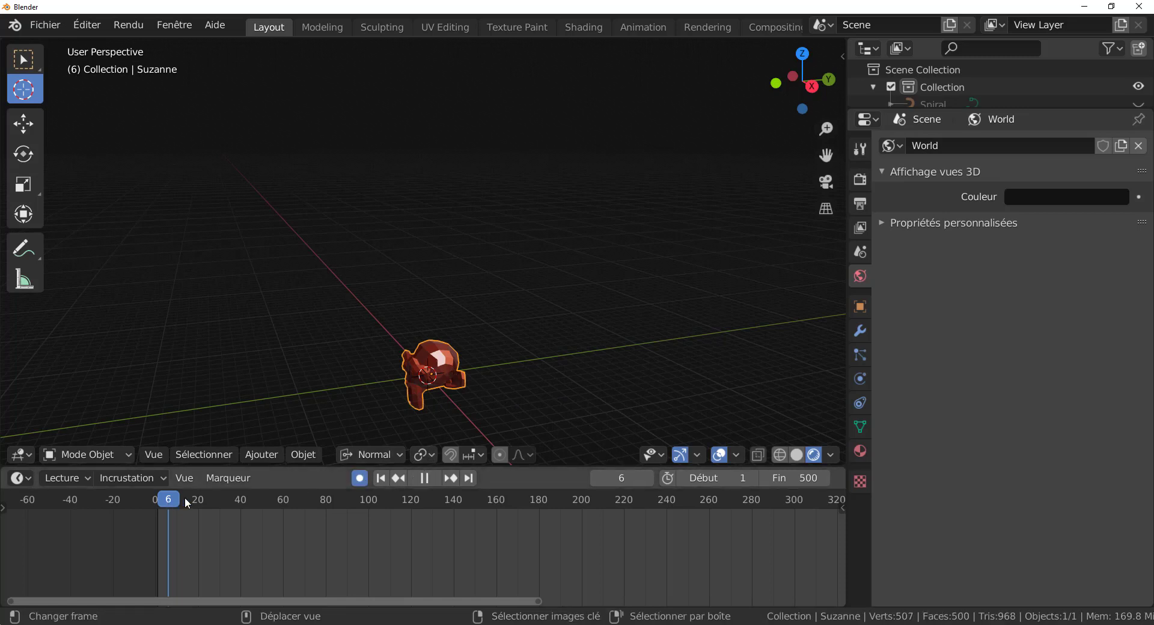
- Go to frame 93 and record a keyframe for the monkey with the Move tool
left_click(215, 500)
left_click(31, 125)
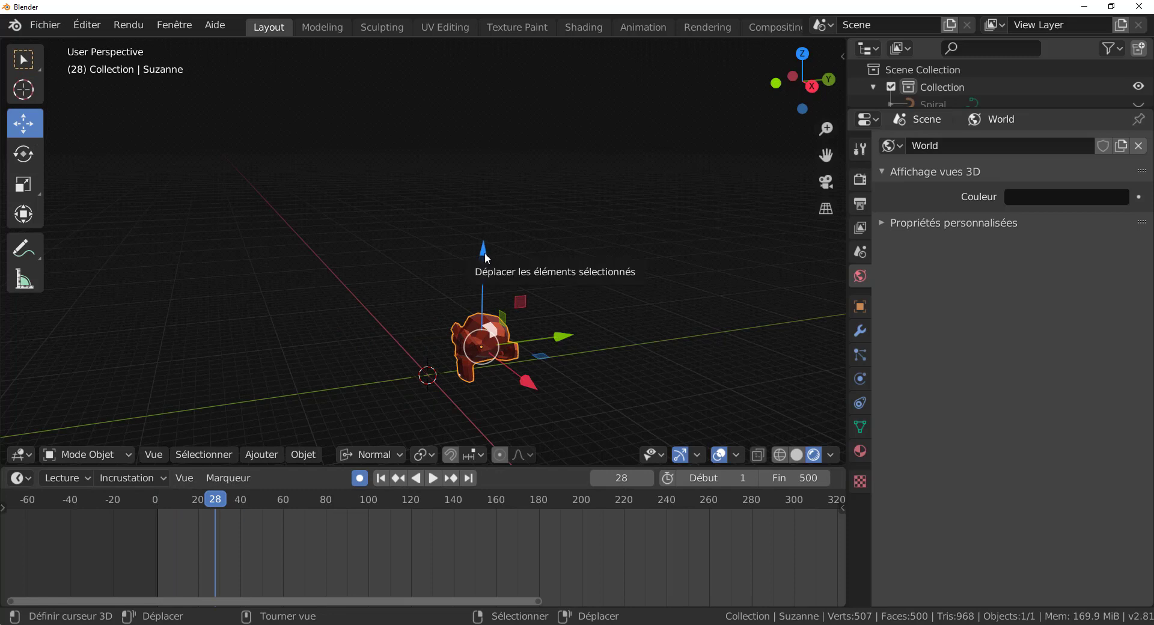
left_click(265, 501)
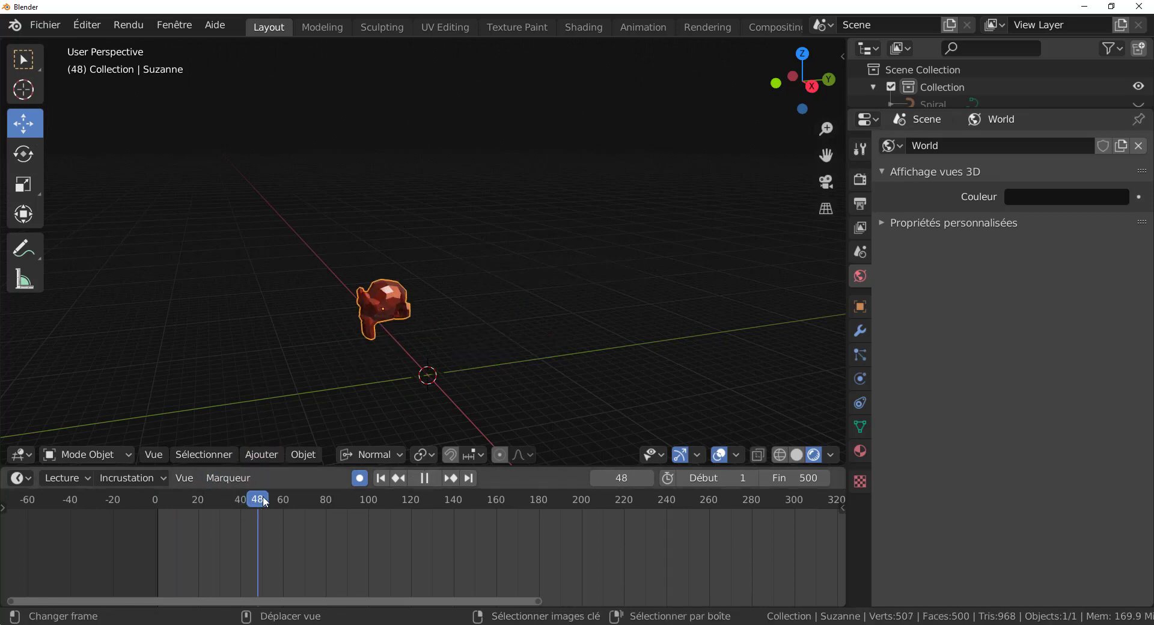
key("space")
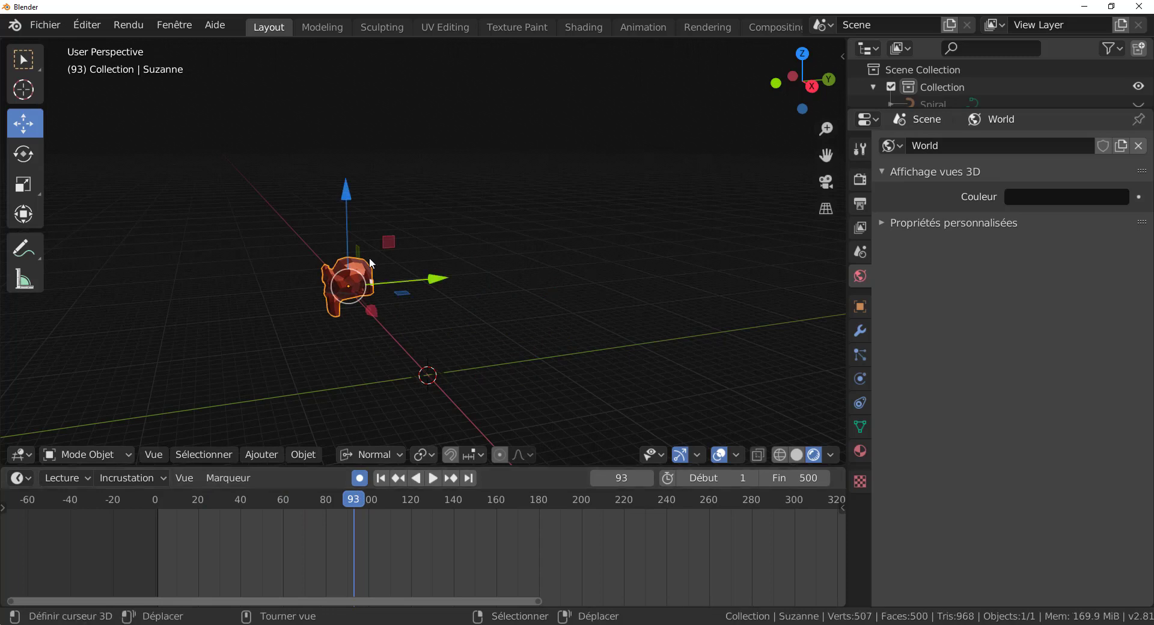
left_click(349, 202)
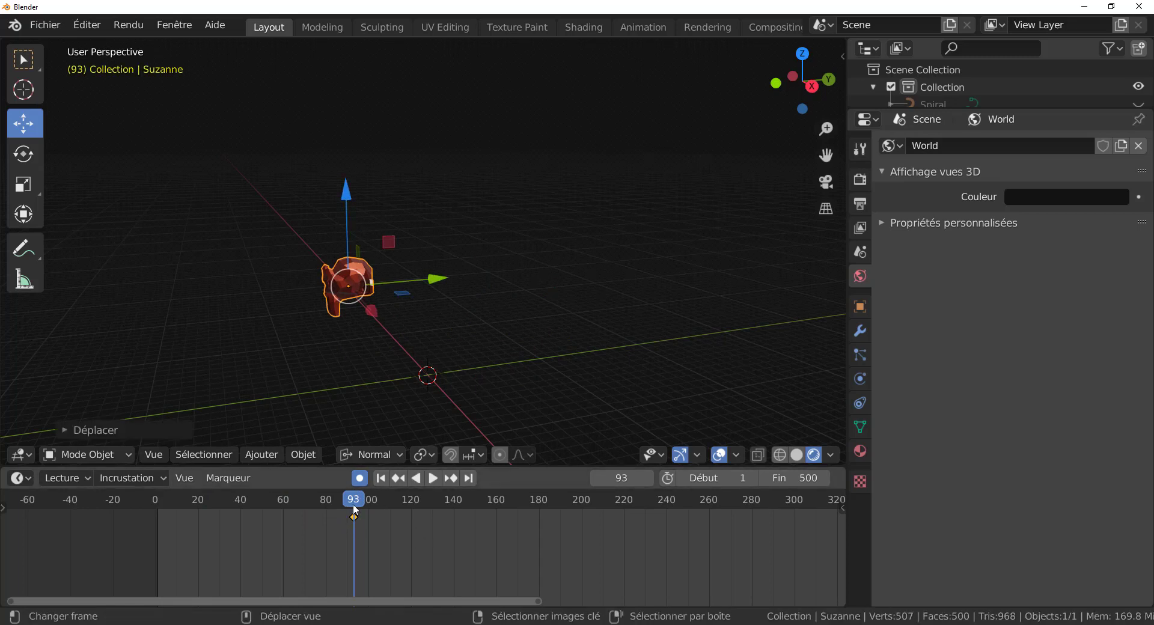
- Advance to frame 145 and scale the monkey up strongly to record an enlarged keyframe
key("space")
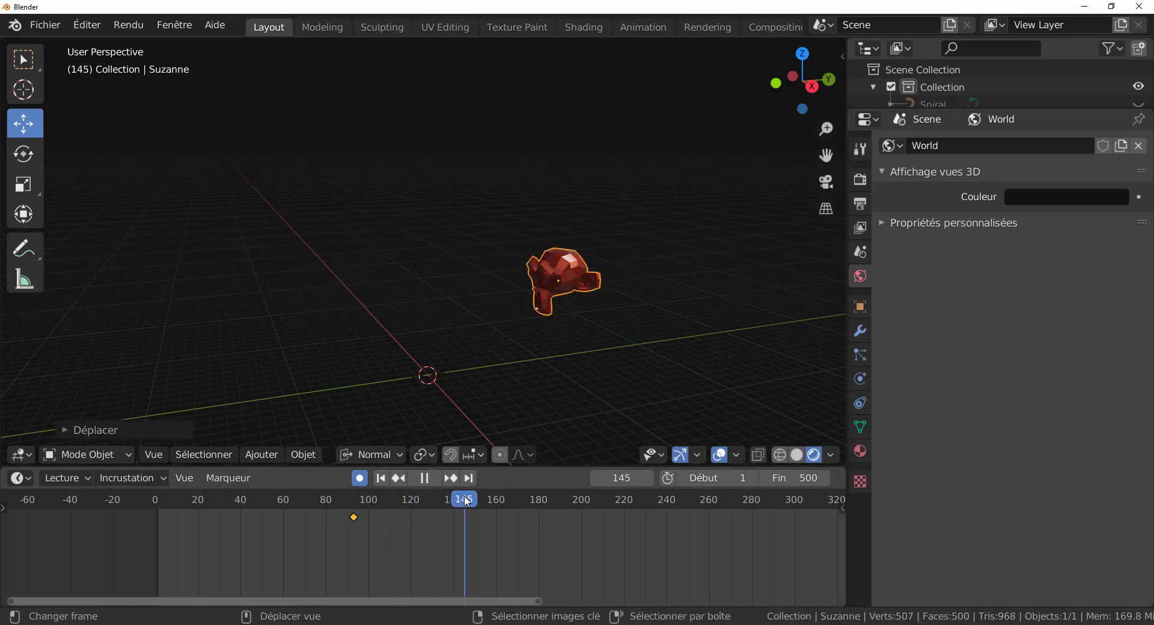
key("space")
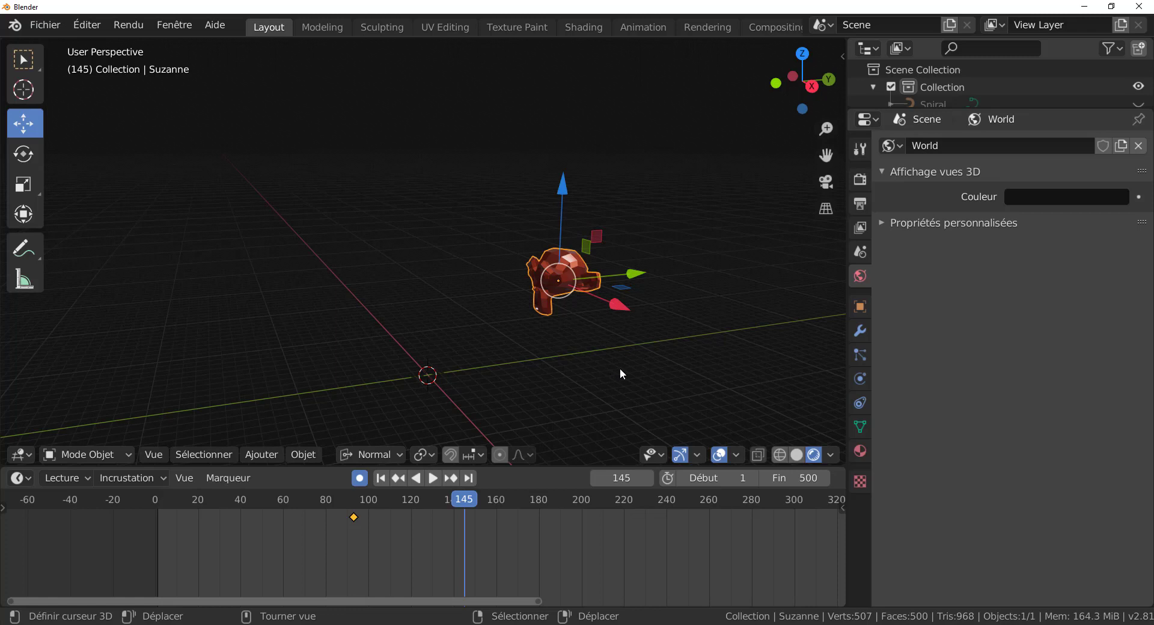
key("s")
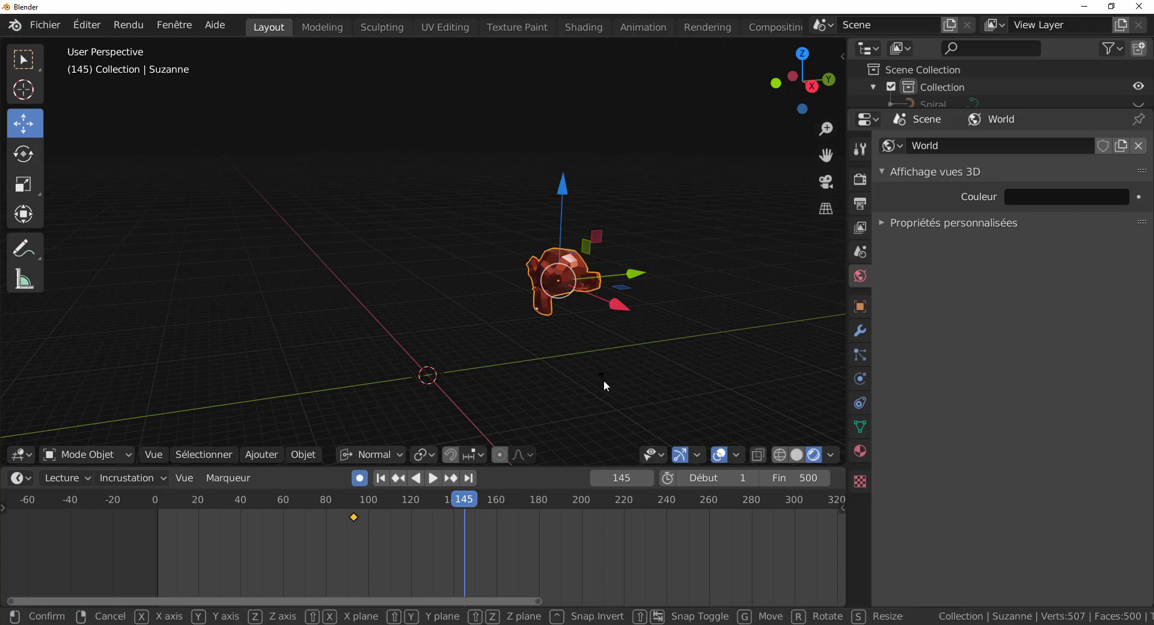
left_click(724, 115)
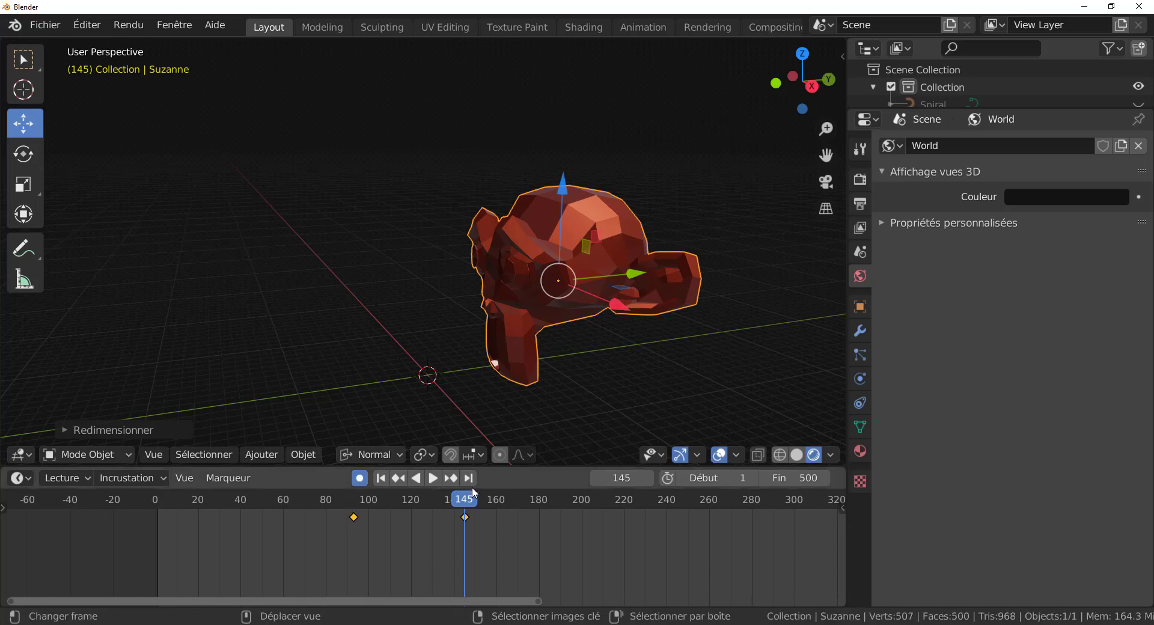
- Advance to frame 198 and scale the monkey down to a small size to record another keyframe
key("space")
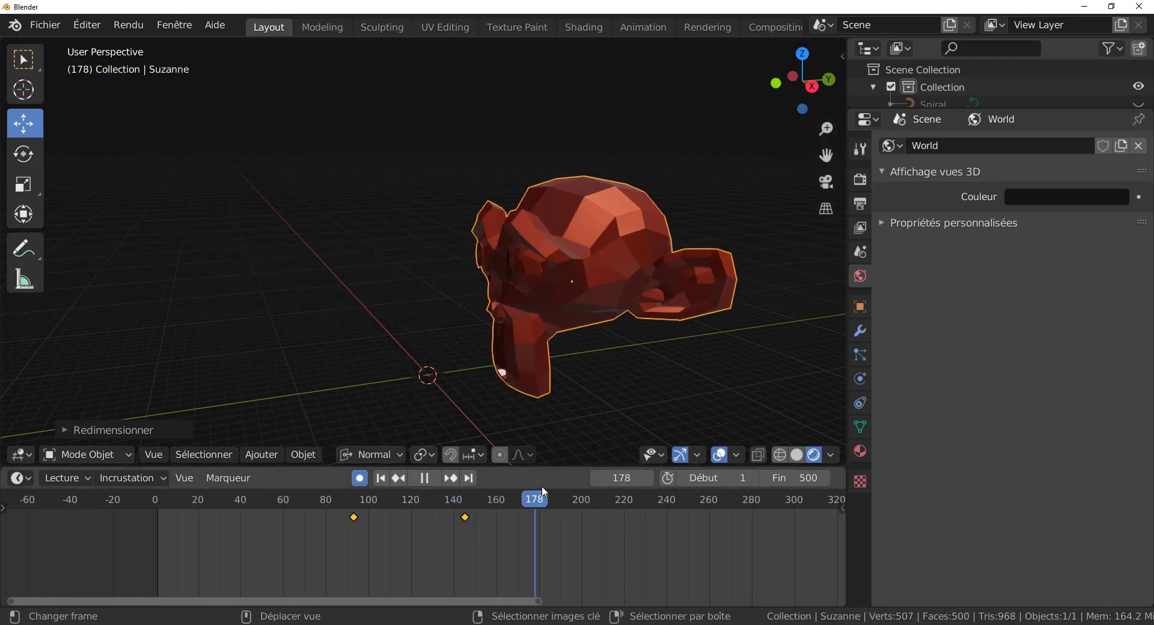
key("space")
key("s")
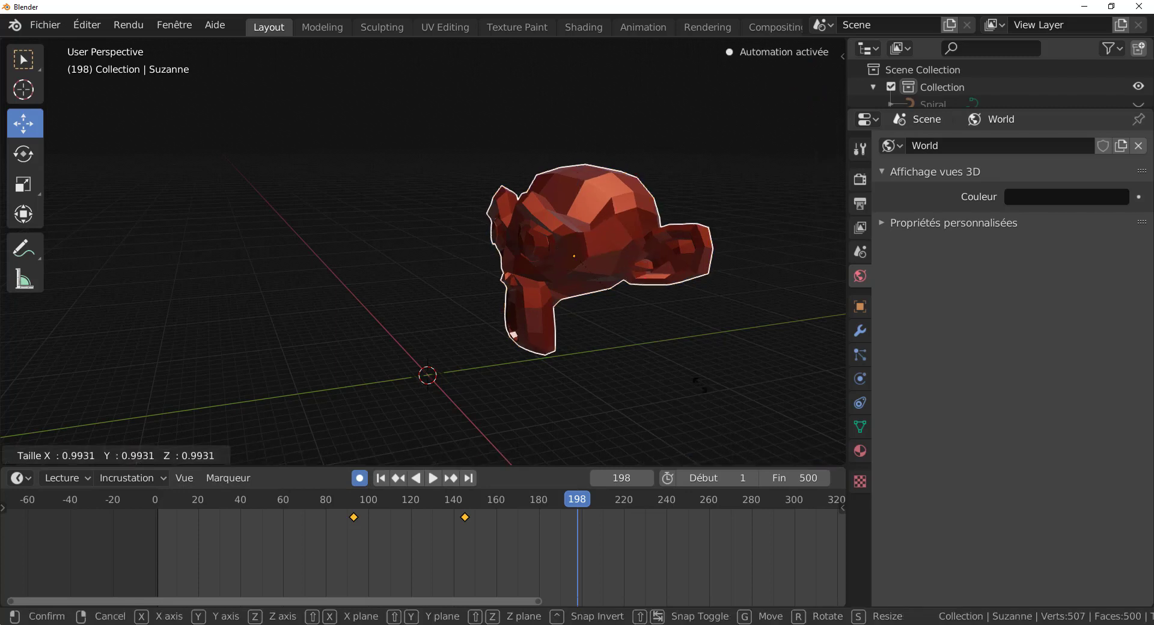
left_click(609, 300)
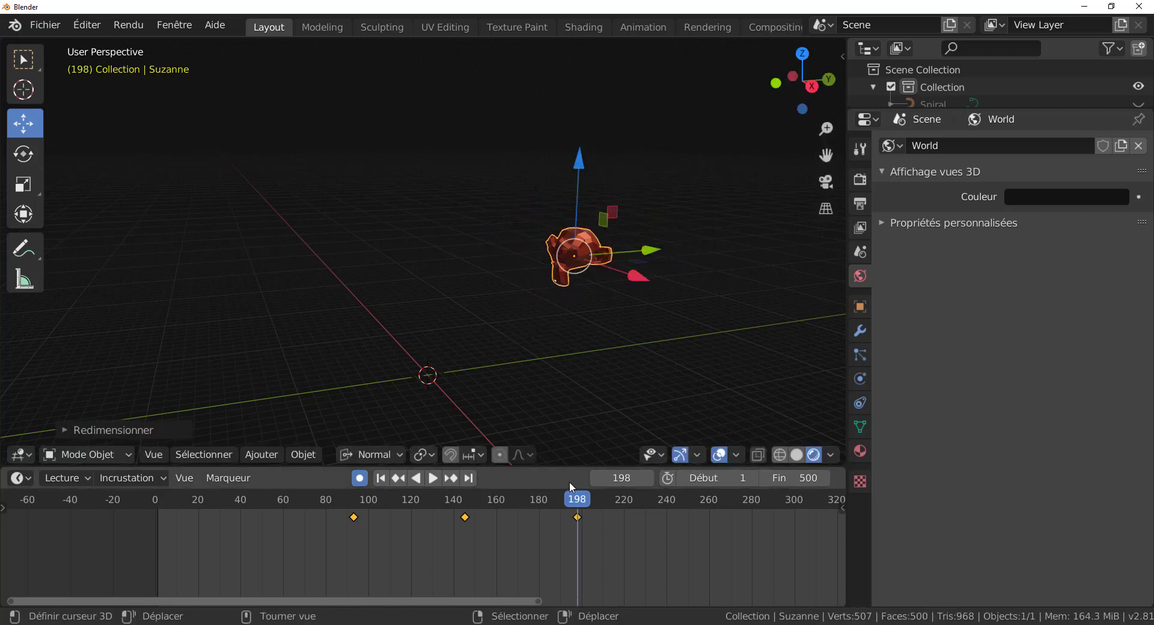
- Advance to frame 256 and scale the monkey up moderately to record a keyframe there
key("space")
key("space")
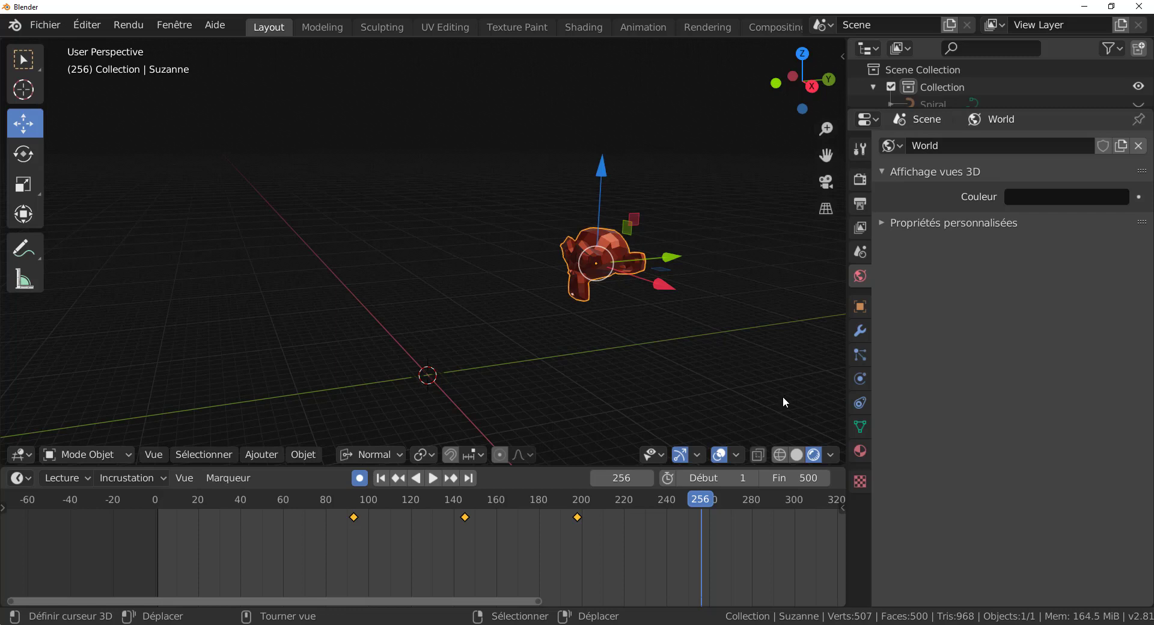
key("s")
key("Return")
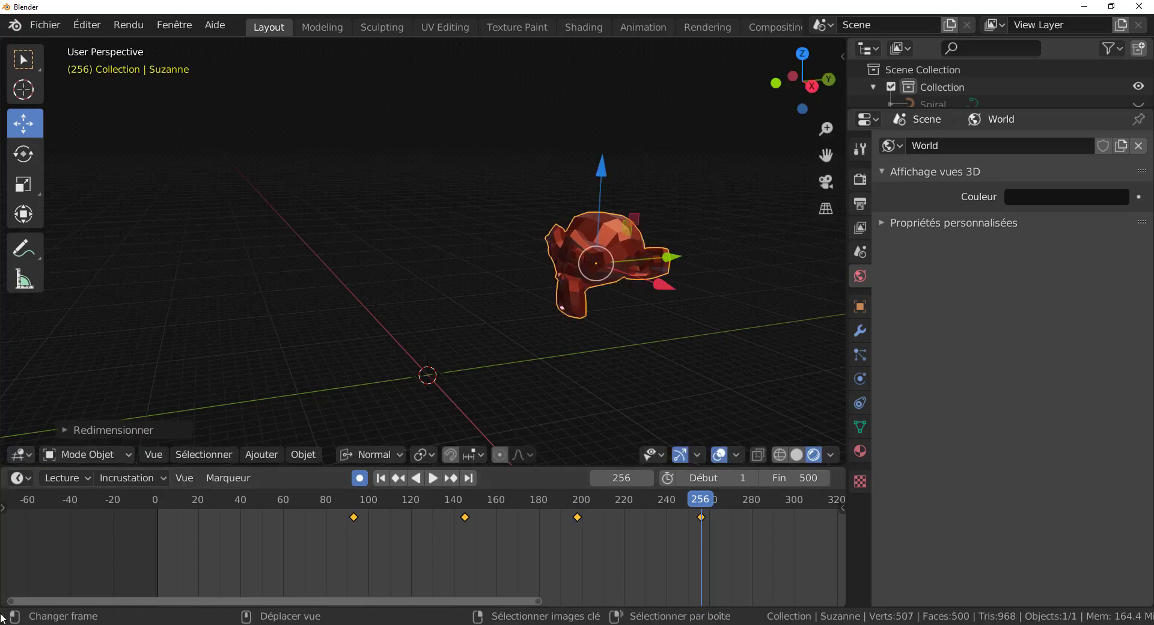
- Go back to frame 154 and rotate the monkey about its Y axis to record a rotation keyframe
left_click_drag(701, 502, 483, 513)
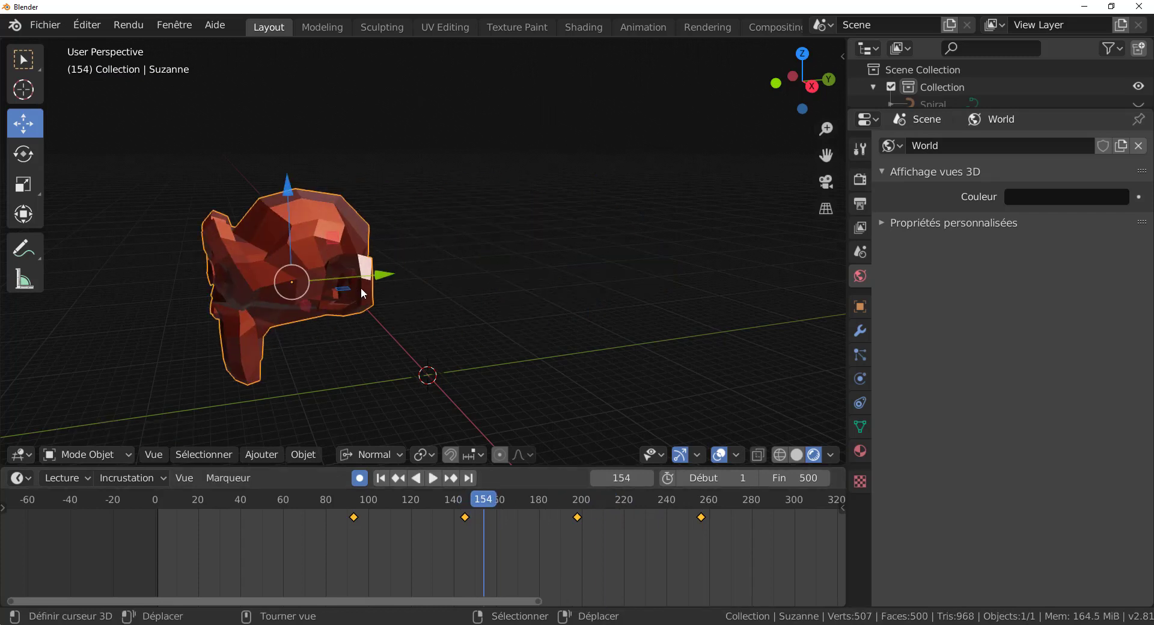
left_click(361, 455)
key("r")
key("y")
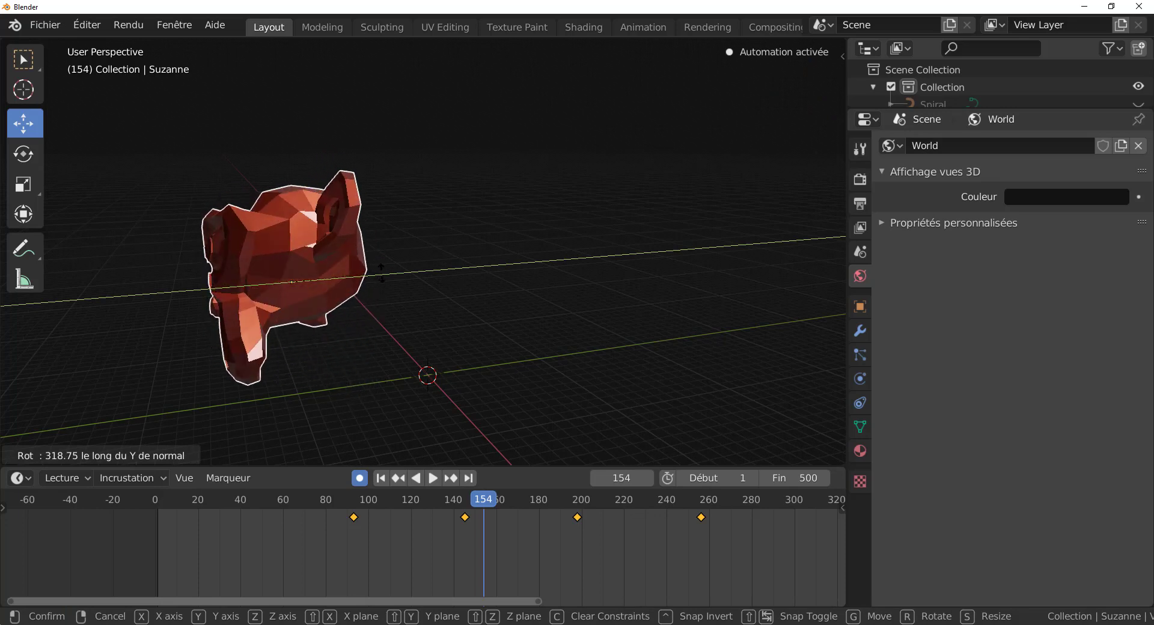
left_click(407, 313)
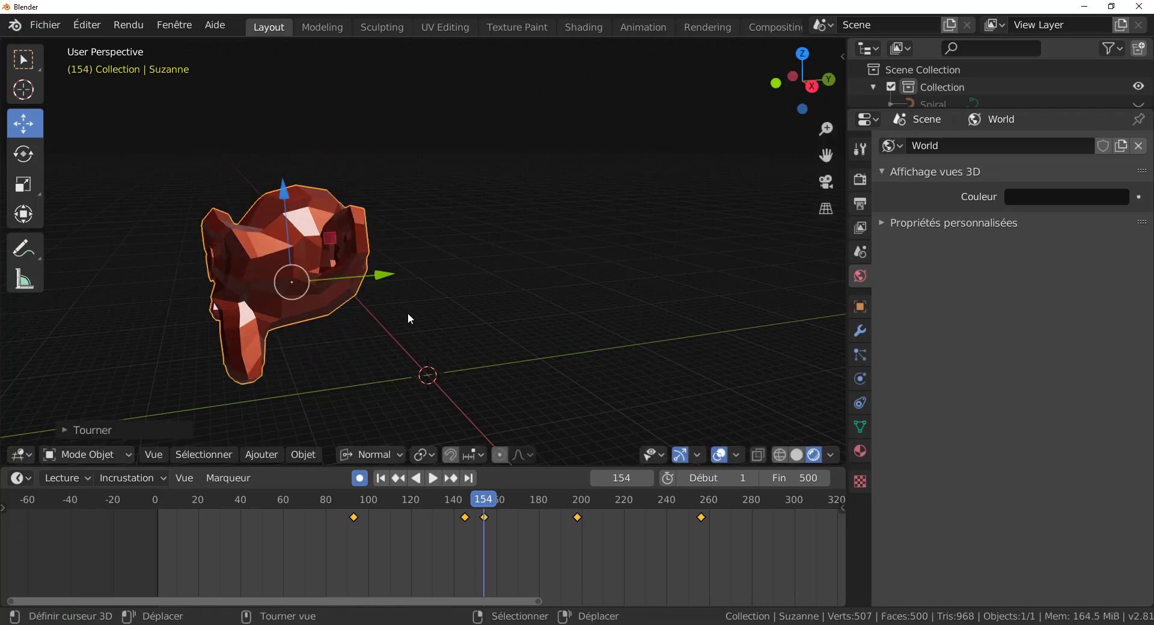
- Move the rotation keyframe from frame 154 to between the keyframes at 198 and 256
mouse_move(484, 508)
left_mouse_down()
mouse_move(208, 500)
mouse_move(315, 484)
mouse_move(471, 491)
left_mouse_up()
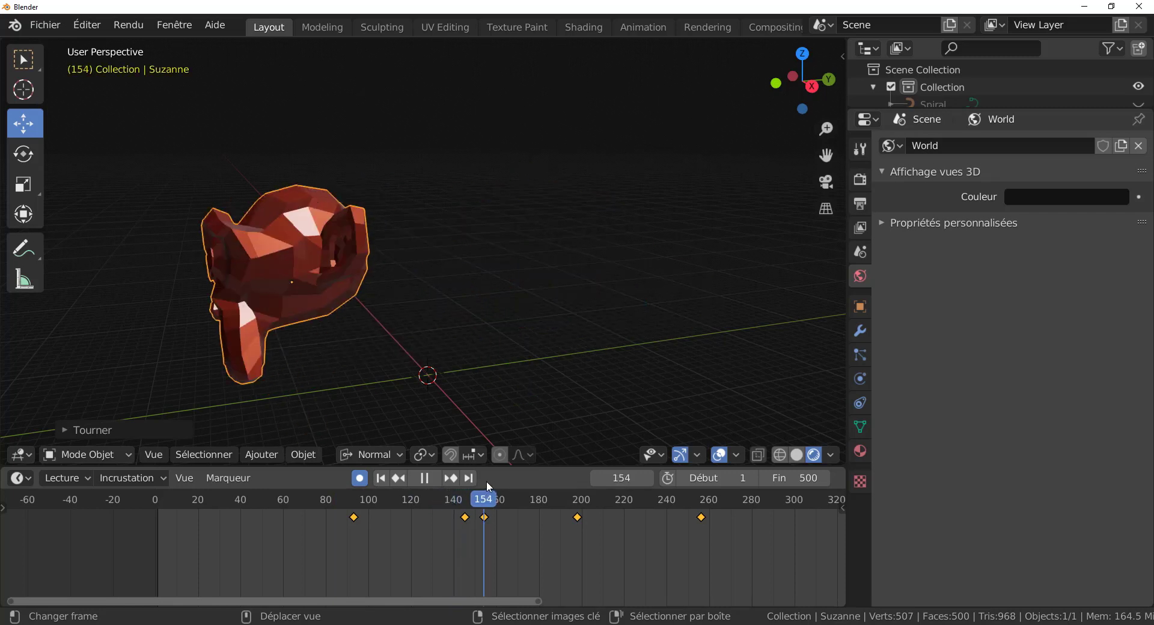
key("space")
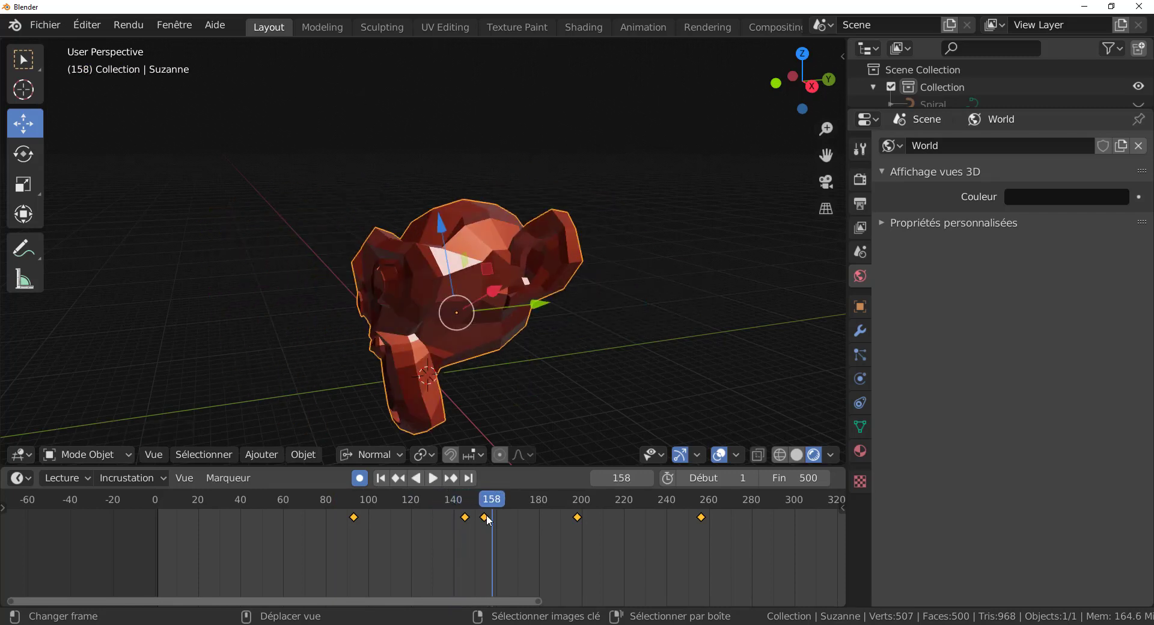
key("g")
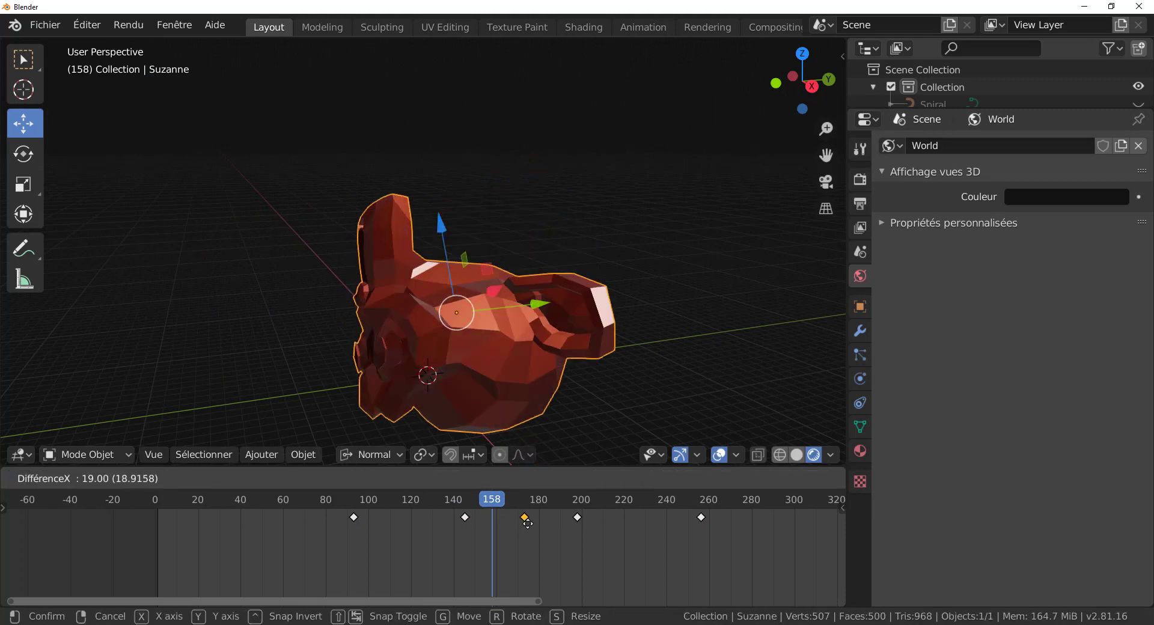
left_click(617, 541)
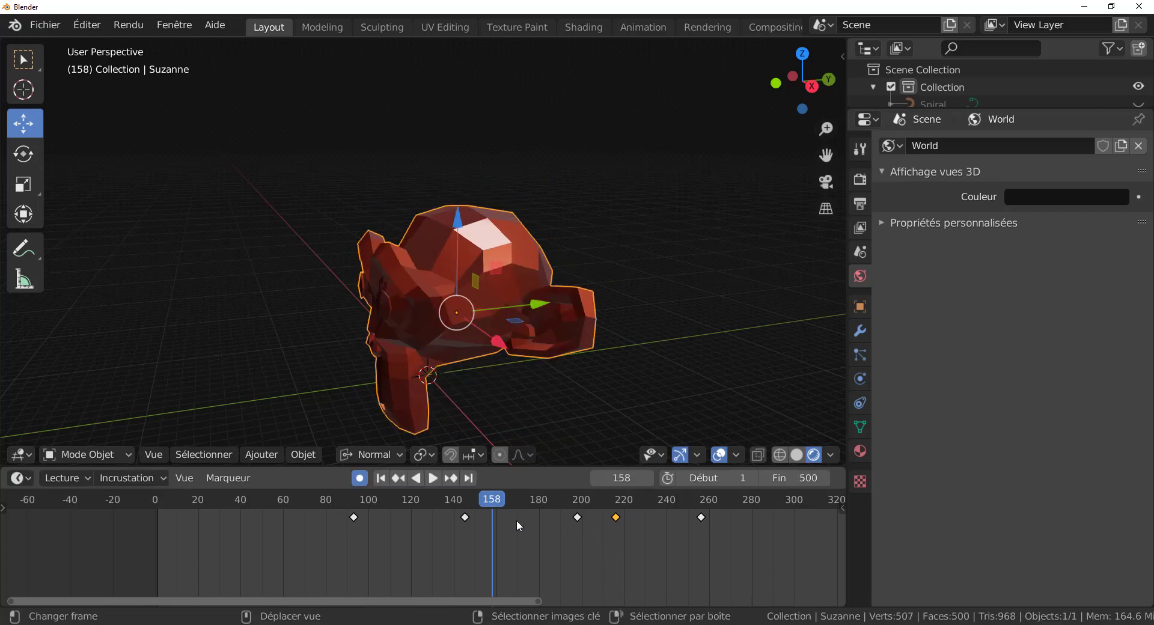
- Play the animation back from about frame 91 to check the monkey's scaling and rotation
left_click_drag(492, 501, 373, 504)
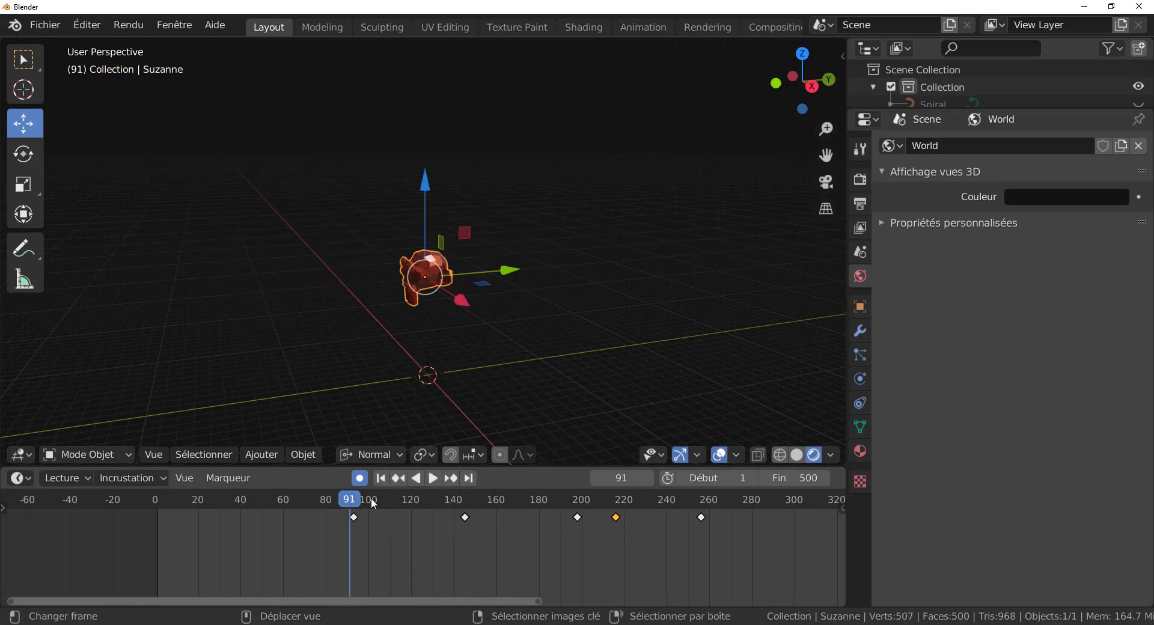
left_click(432, 479)
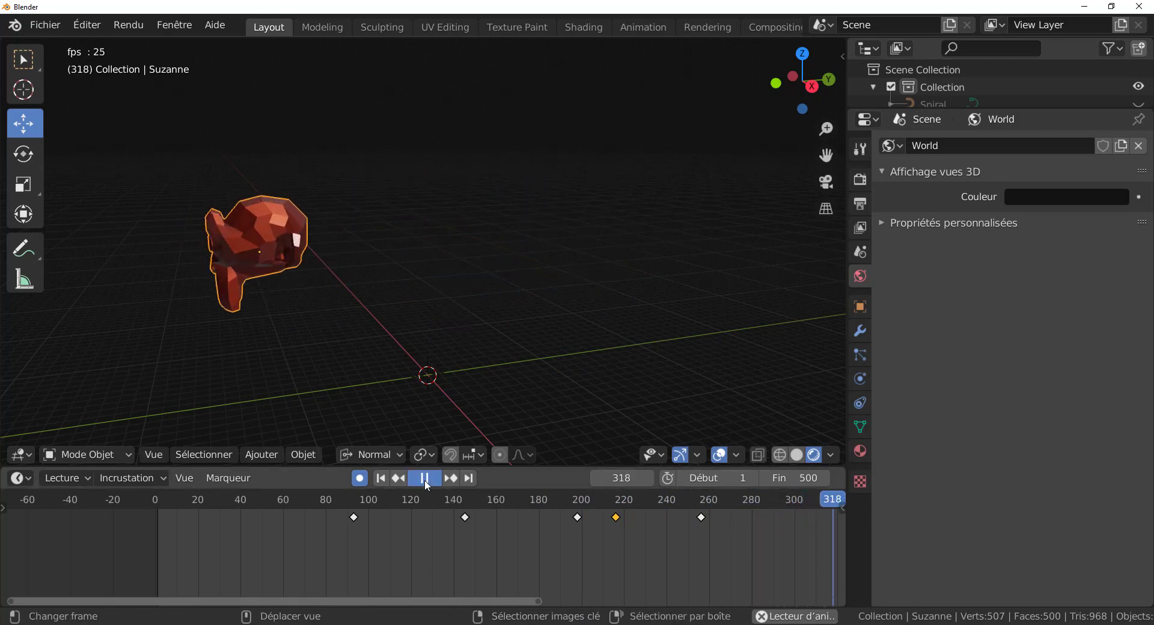
left_click(756, 514)
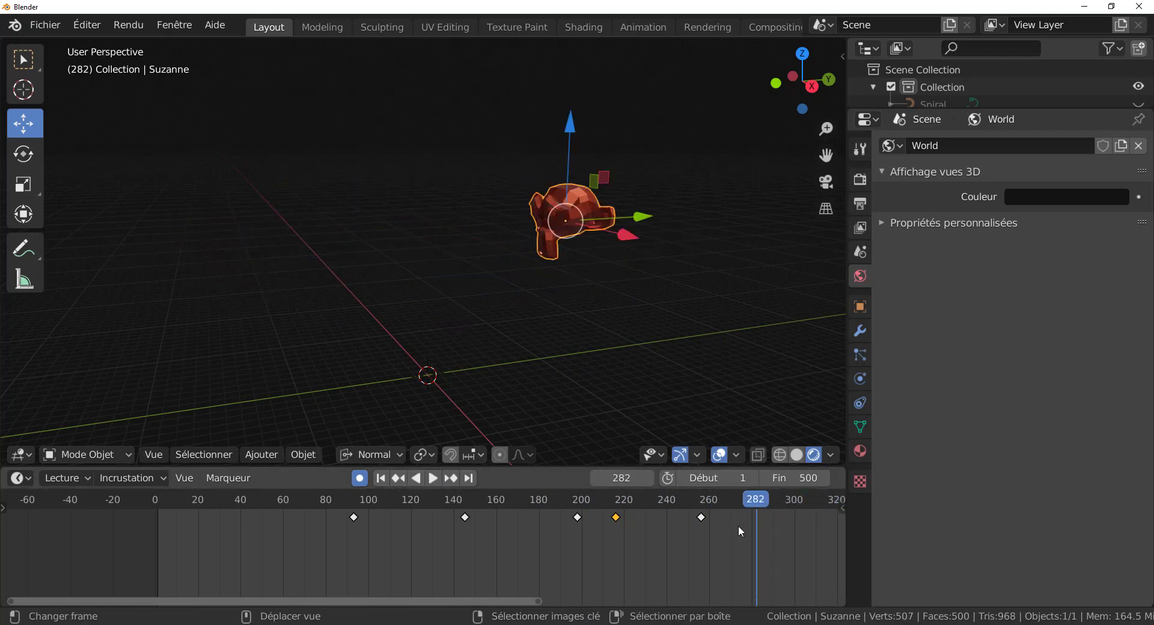
- Show more of the timeline, go to frame 343, and record a keyframe for the unmoved monkey with the Move tool
scroll(669, 542, "down", 2)
scroll(670, 546, "down", 2)
left_click_drag(623, 502, 691, 505)
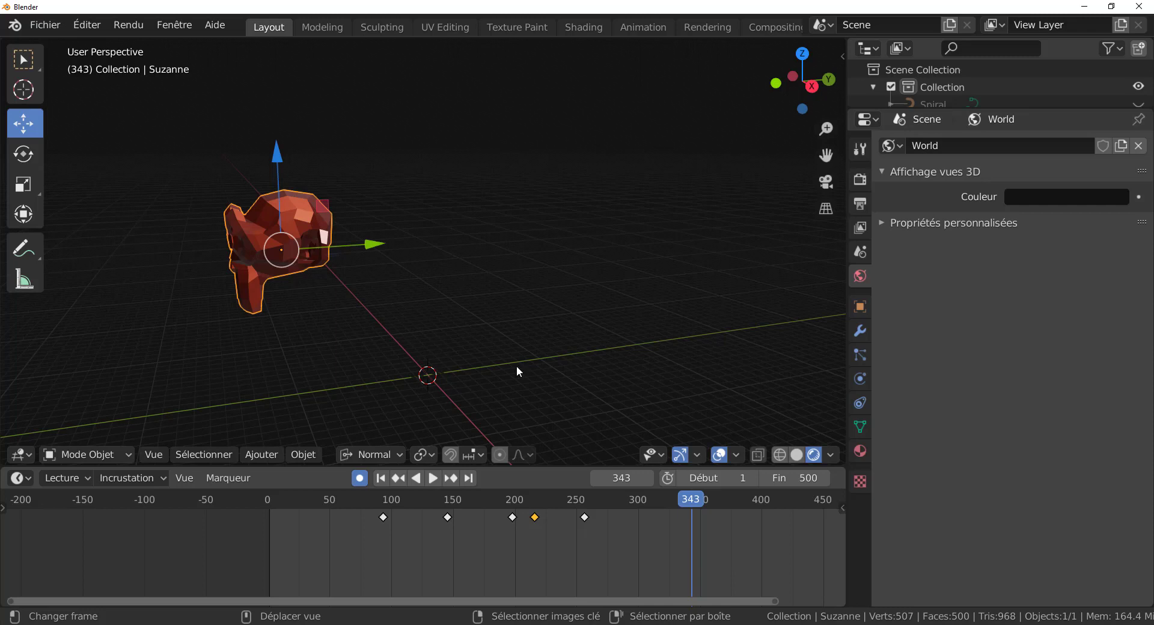
left_click(277, 158)
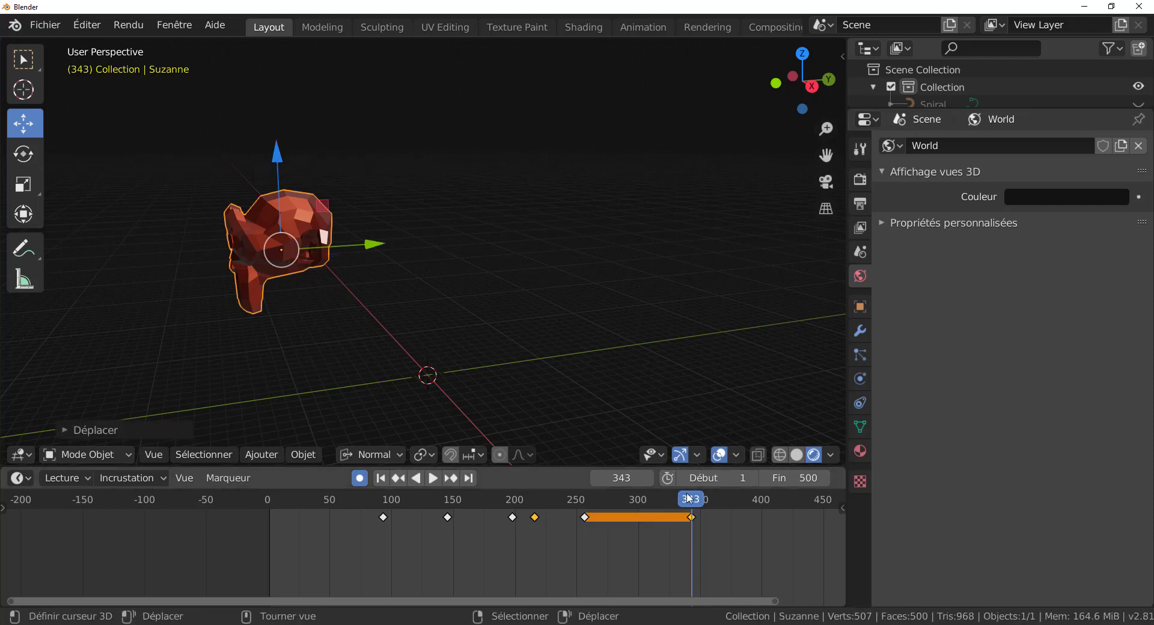
- Go to frame 419 and rotate the monkey about its X axis to record a rotation keyframe
left_click_drag(694, 501, 784, 505)
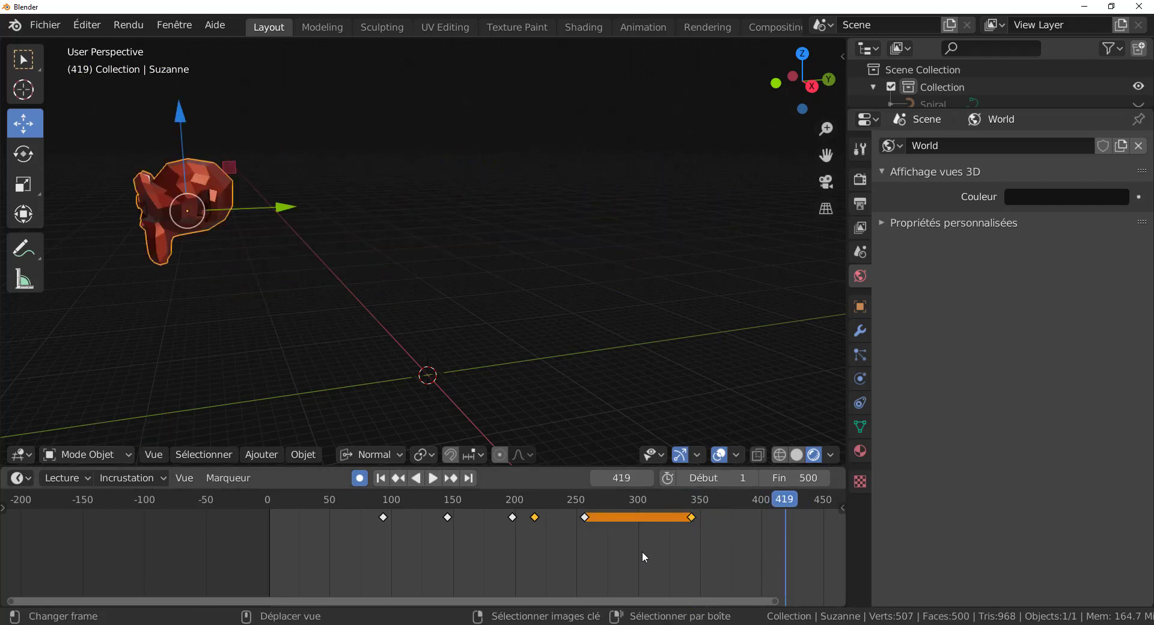
key("r")
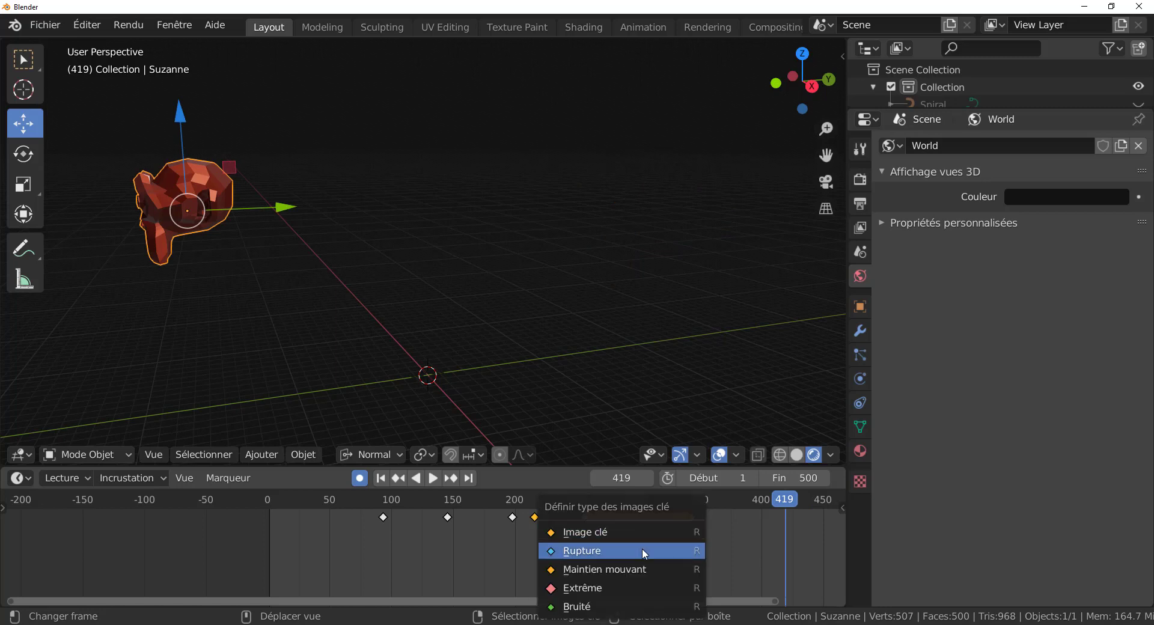
key("r")
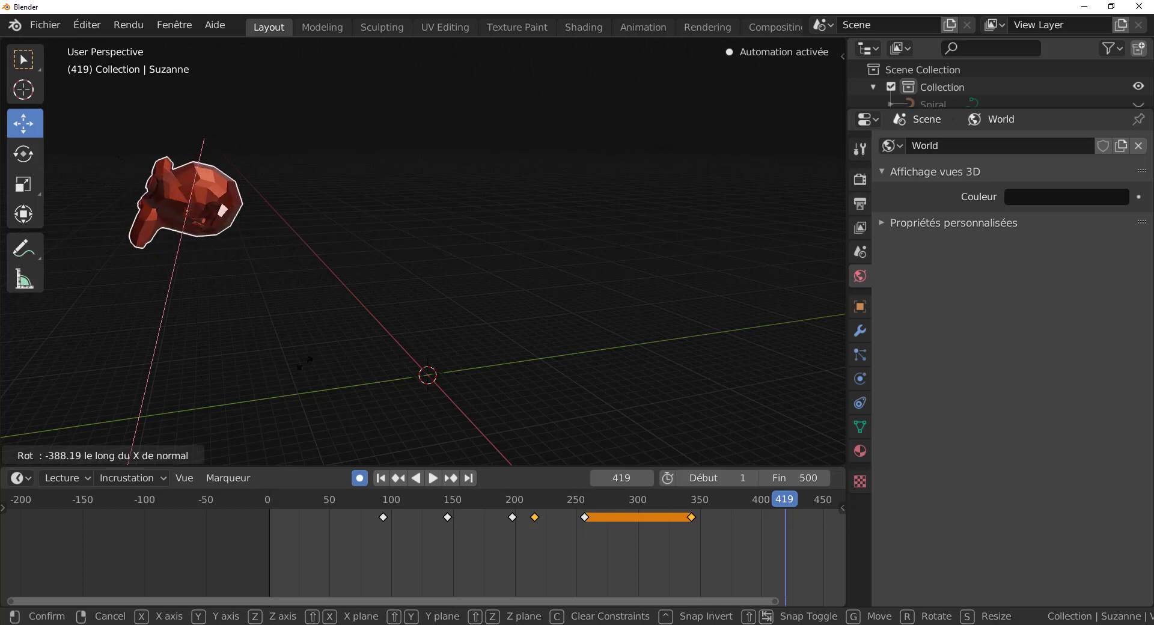
left_click(290, 399)
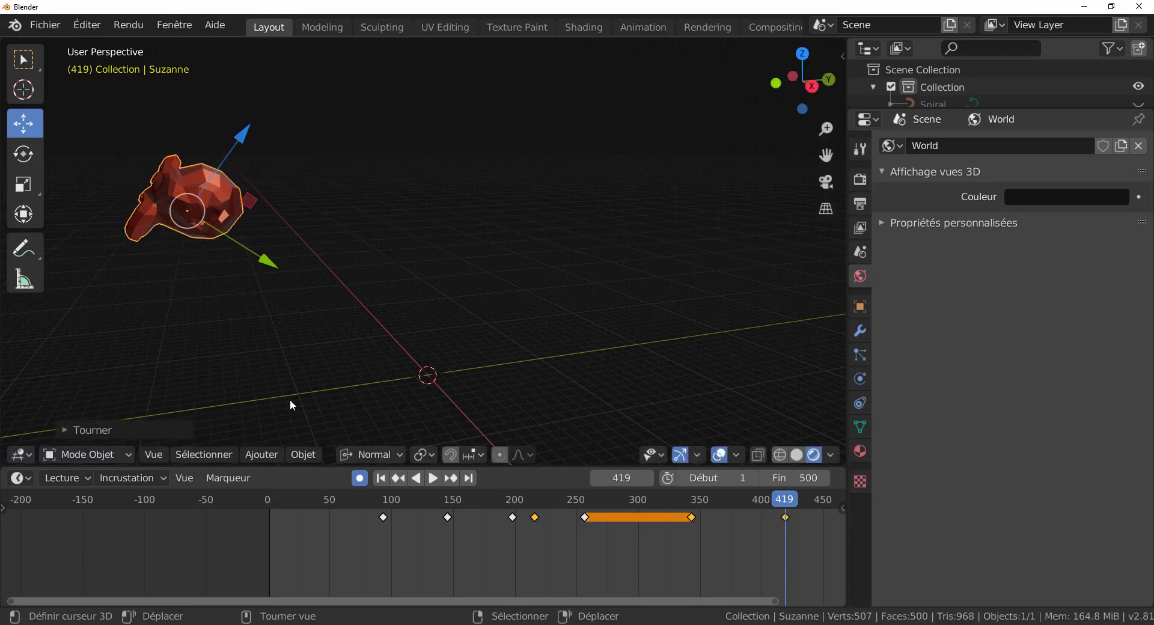
- Play the animation with nothing selected and set the scene's end frame to 457
left_click(433, 478)
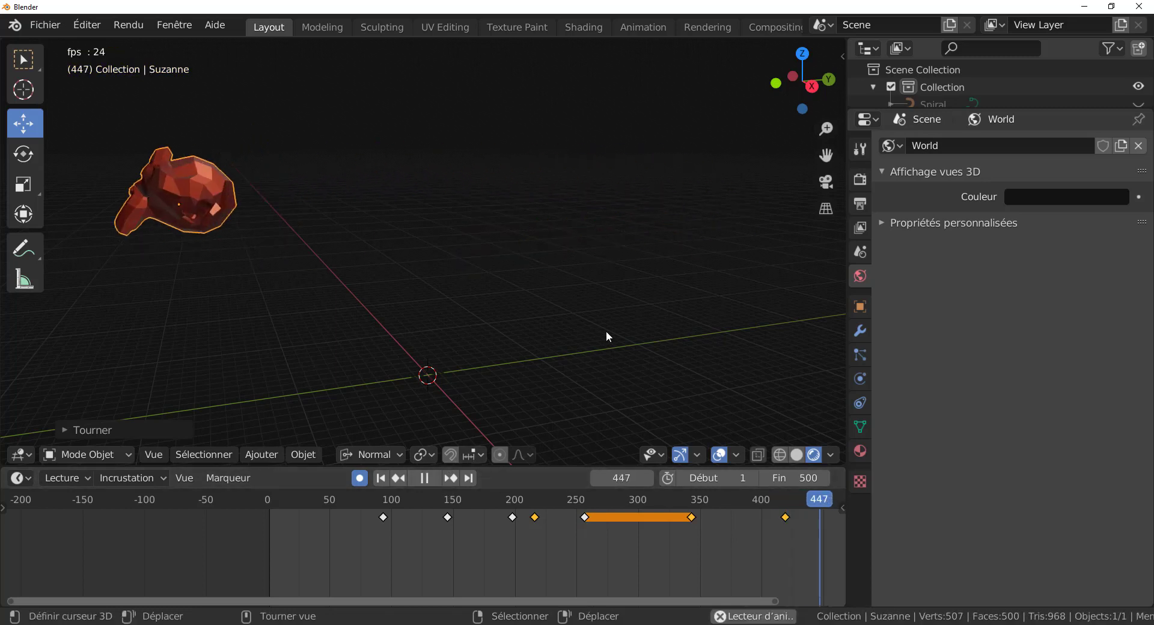
left_click(614, 520)
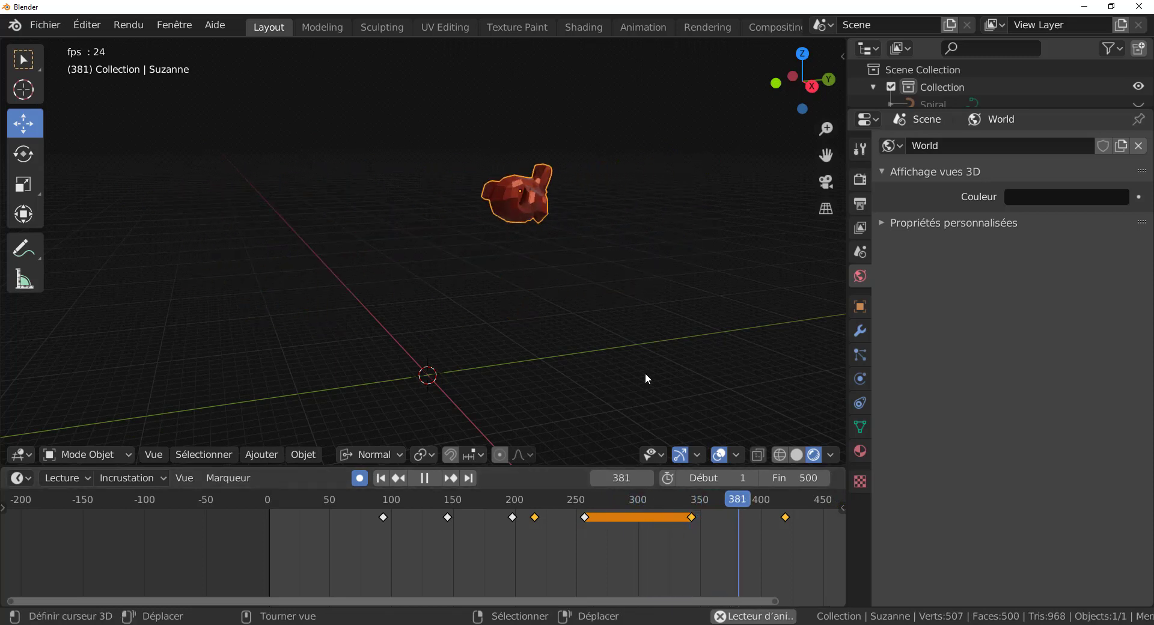
key("alt+a")
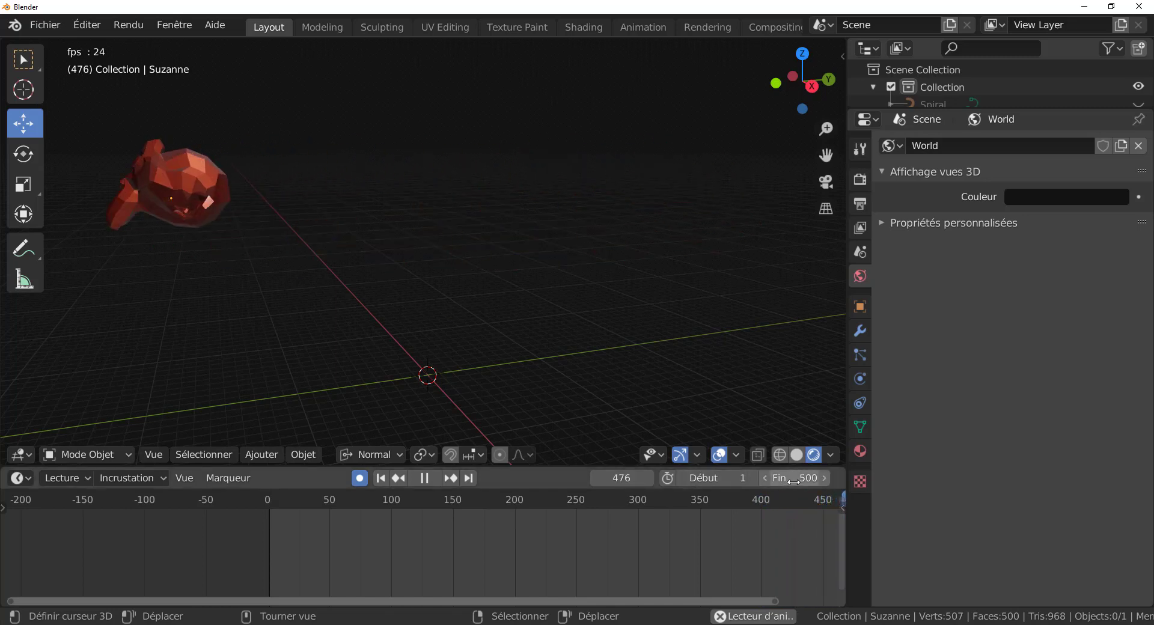
left_click_drag(799, 478, 774, 477)
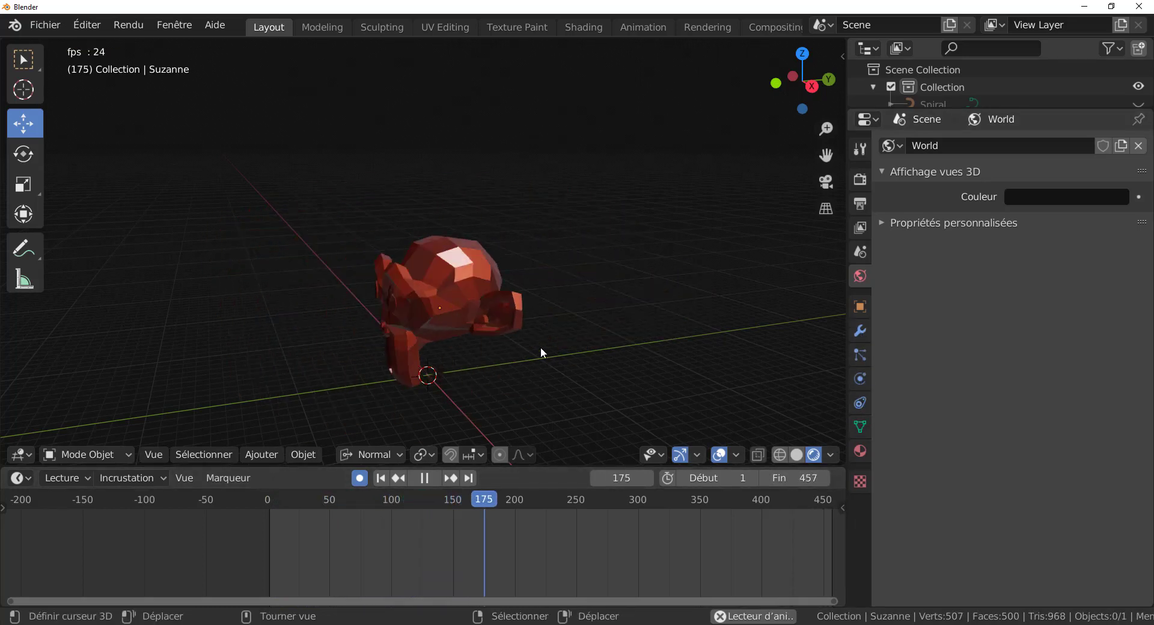
- Select the Spiral curve and set its path animation length to 5270 frames
left_click(950, 100)
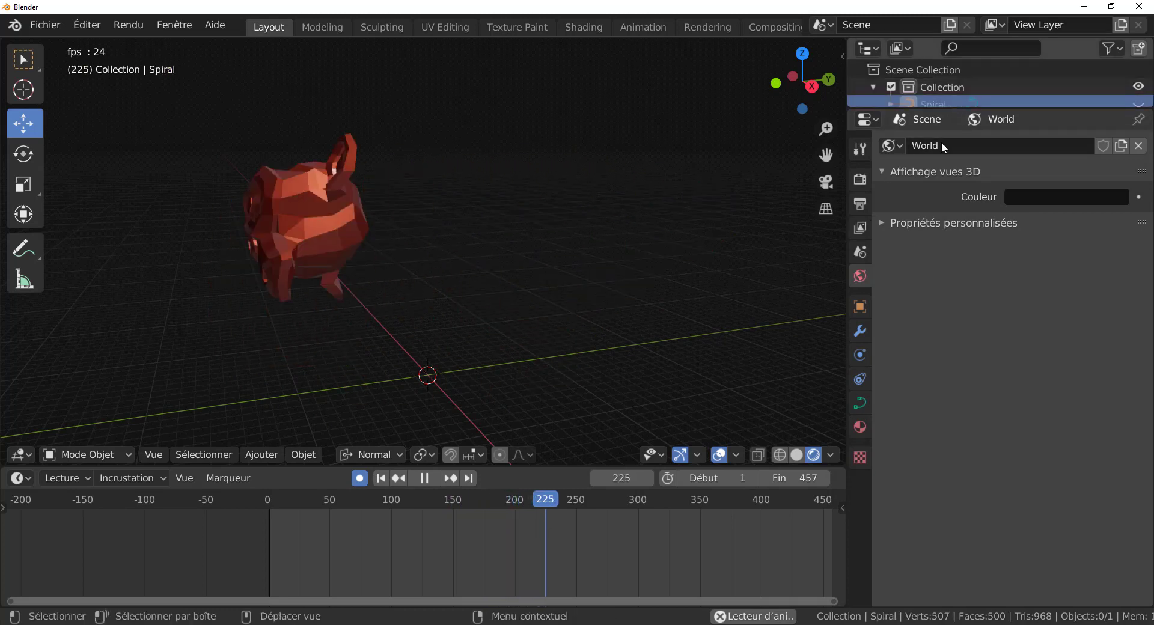
left_click(862, 402)
left_click_drag(1066, 405, 874, 395)
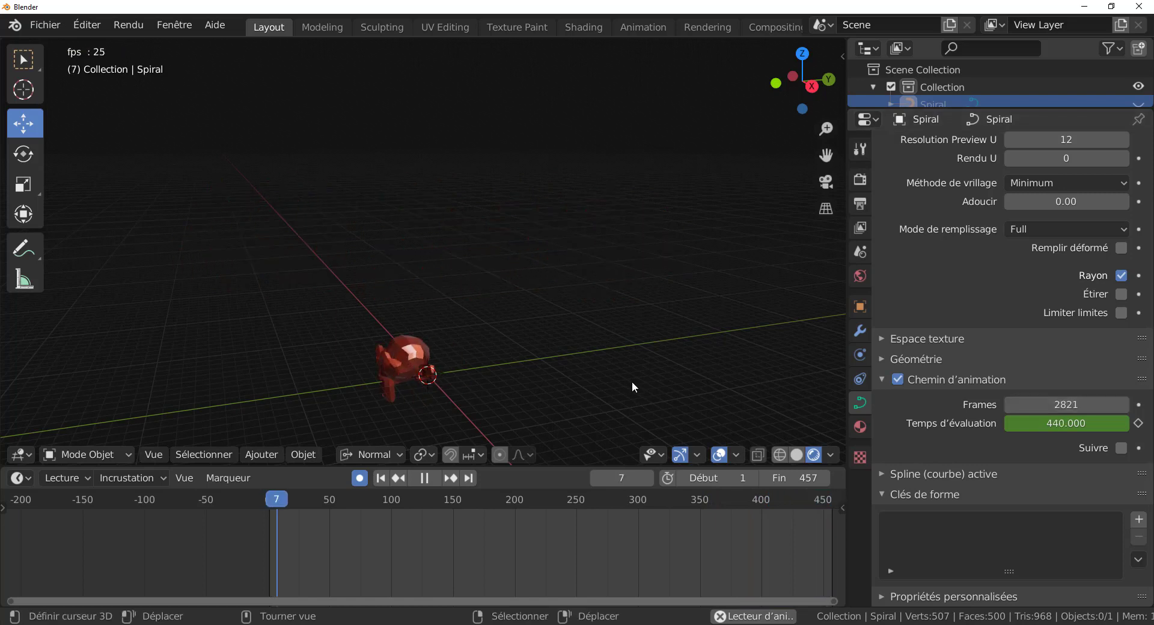
left_click_drag(1057, 405, 1021, 400)
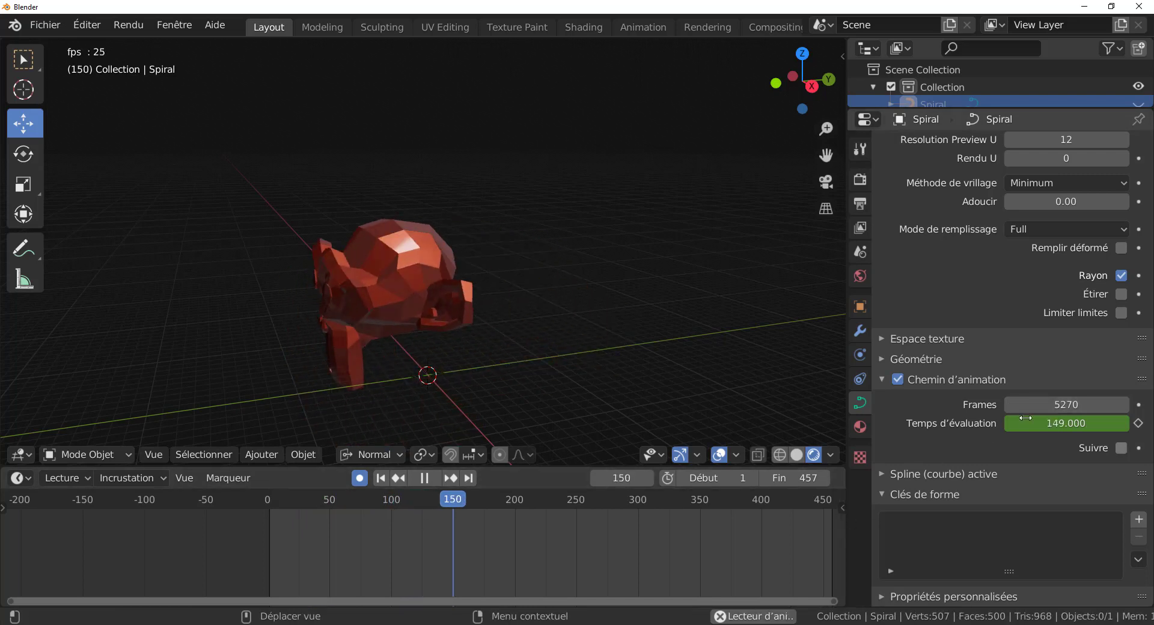
- Set the scene's end frame to 5270 and show the whole frame range in the timeline
left_click(802, 477)
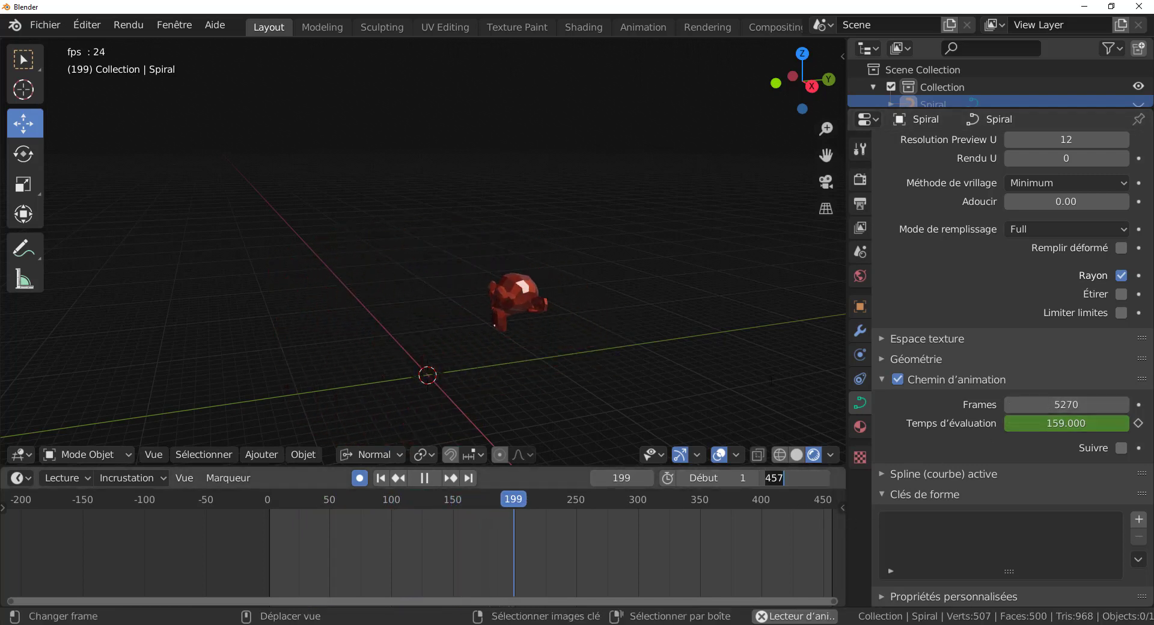
type("52")
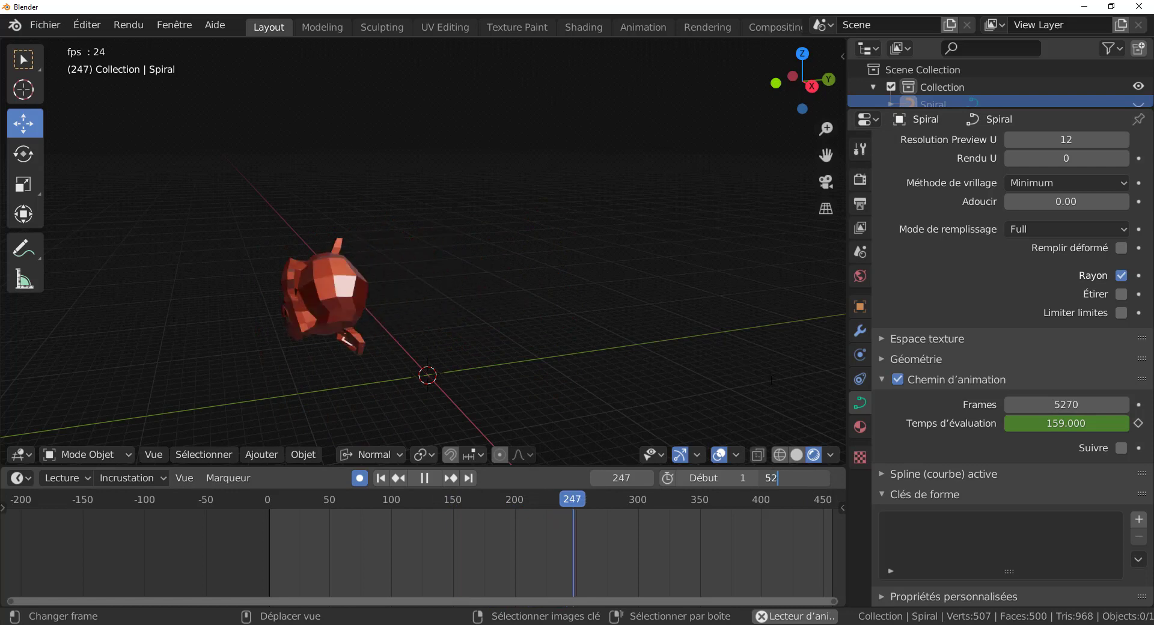
type("70")
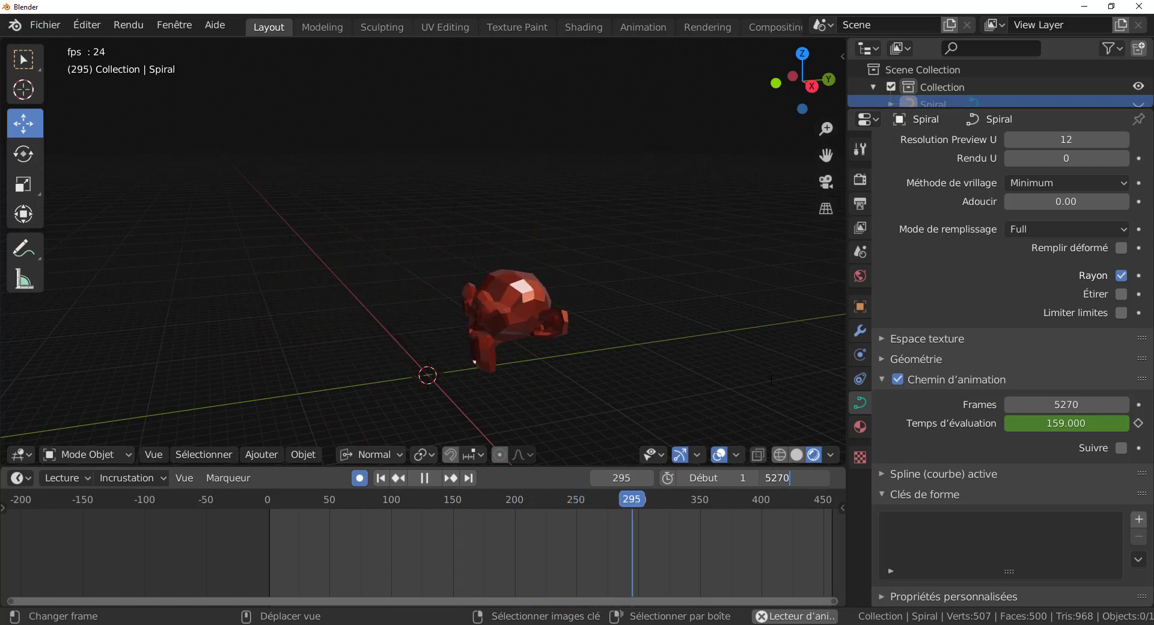
key("Return")
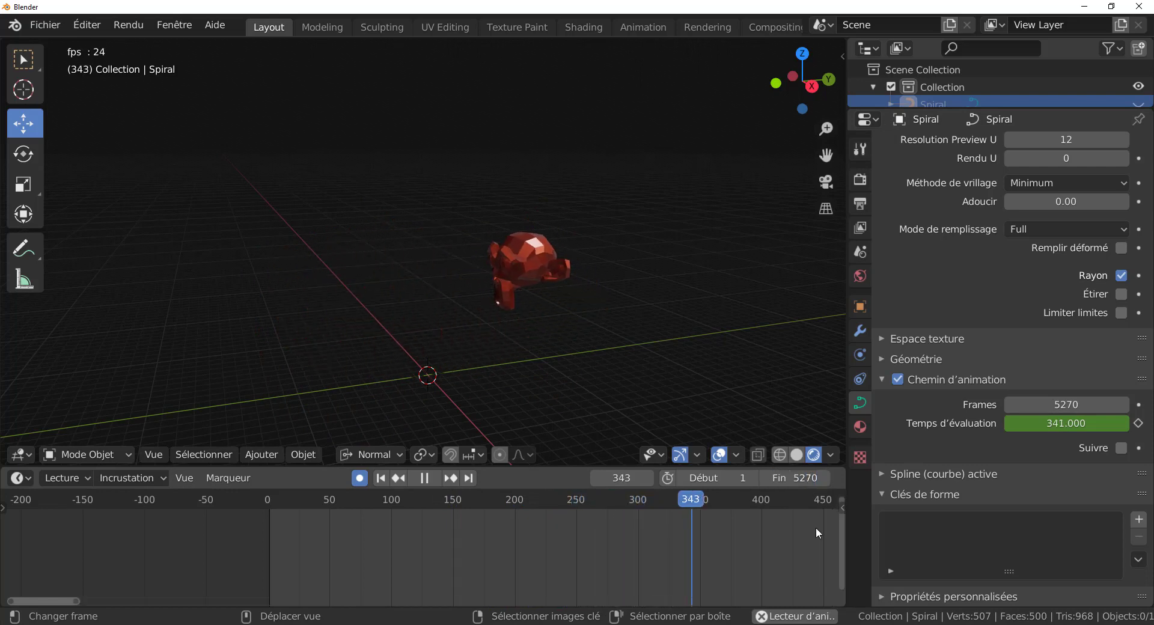
scroll(605, 570, "down", 7)
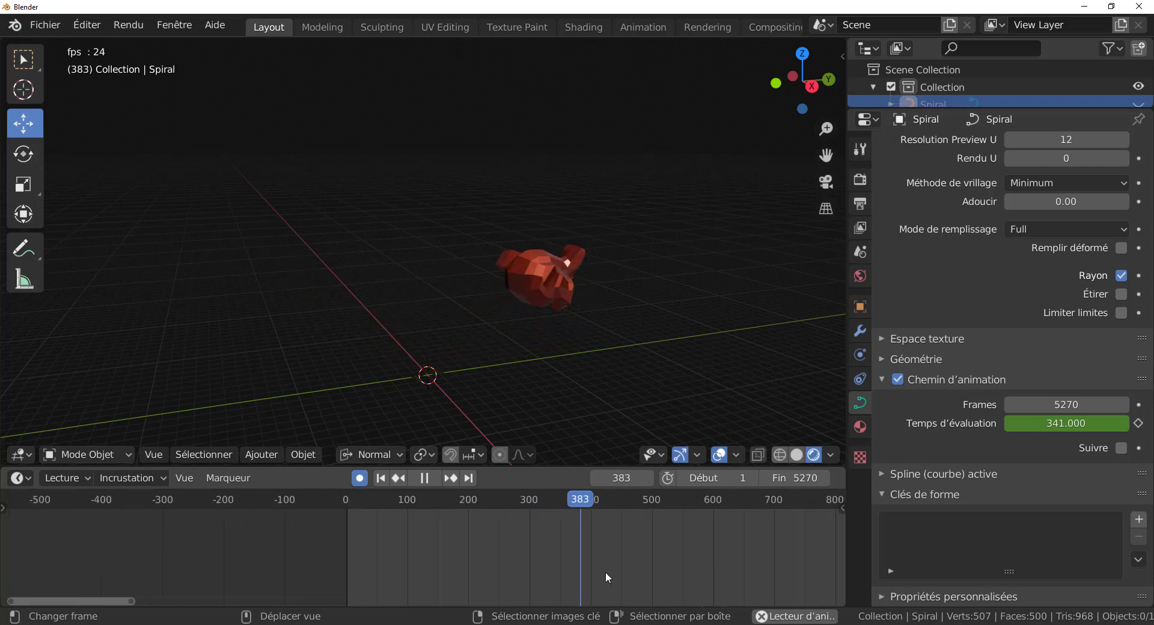
scroll(605, 571, "down", 5)
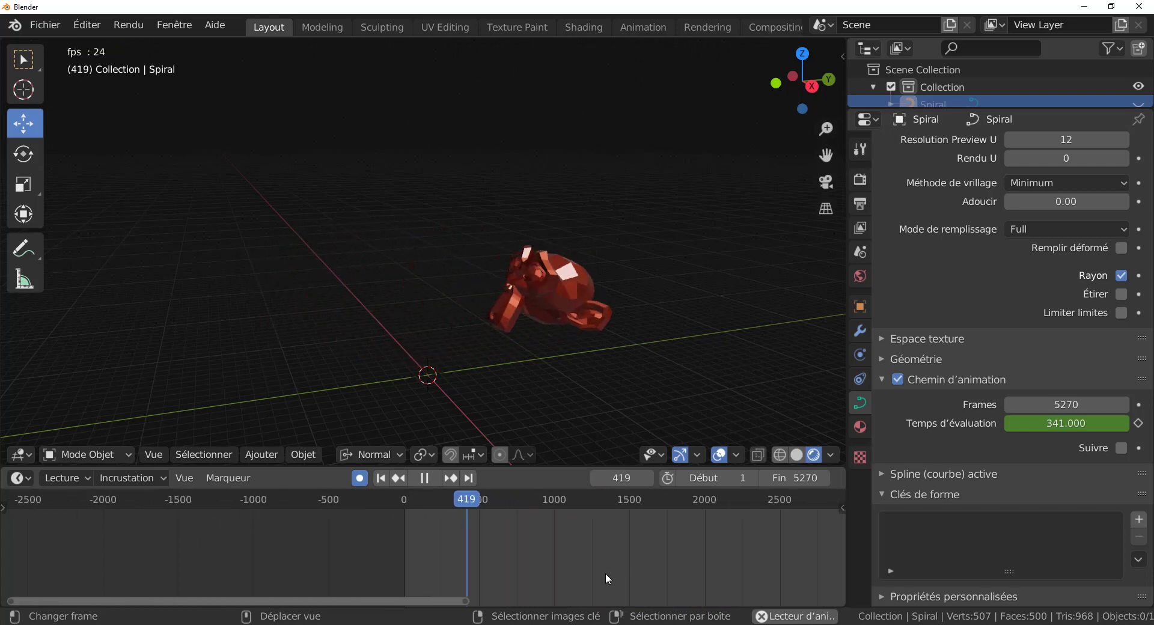
scroll(606, 576, "down", 3)
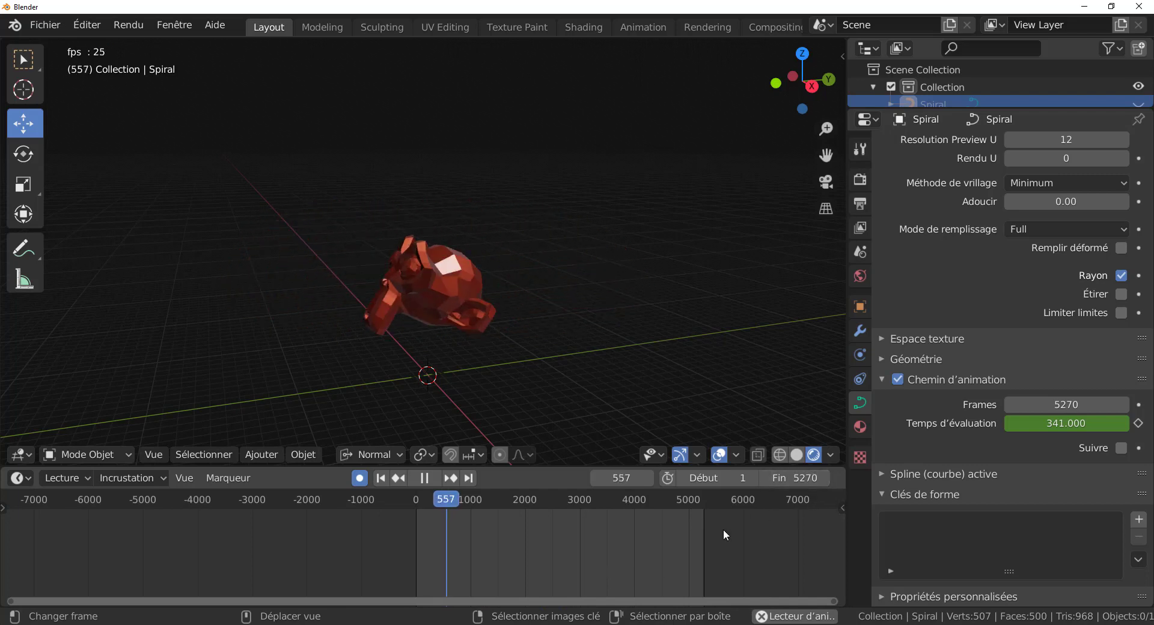
- Stop the playback, switch to the top view and return to frame 0
scroll(625, 359, "up", 3)
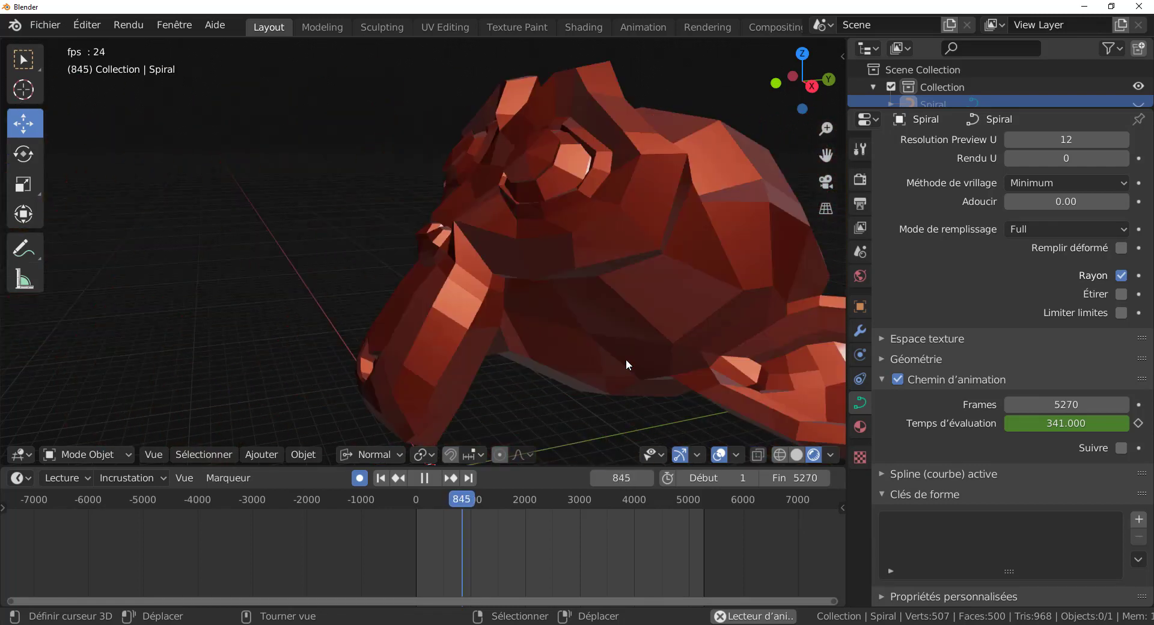
left_click(427, 478)
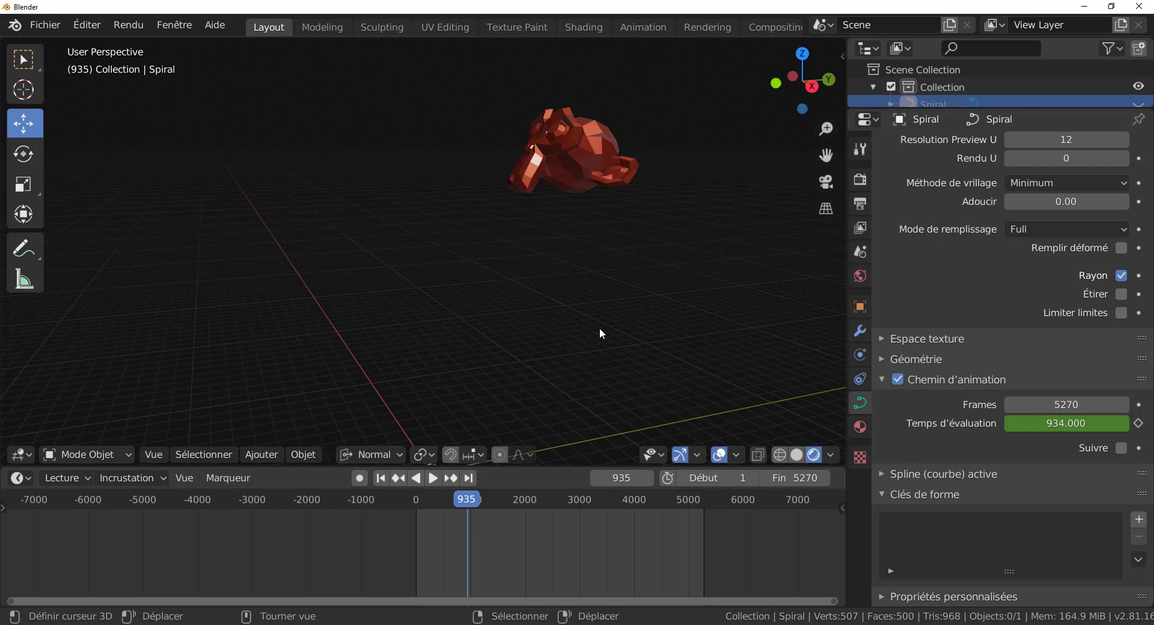
key("KP_7")
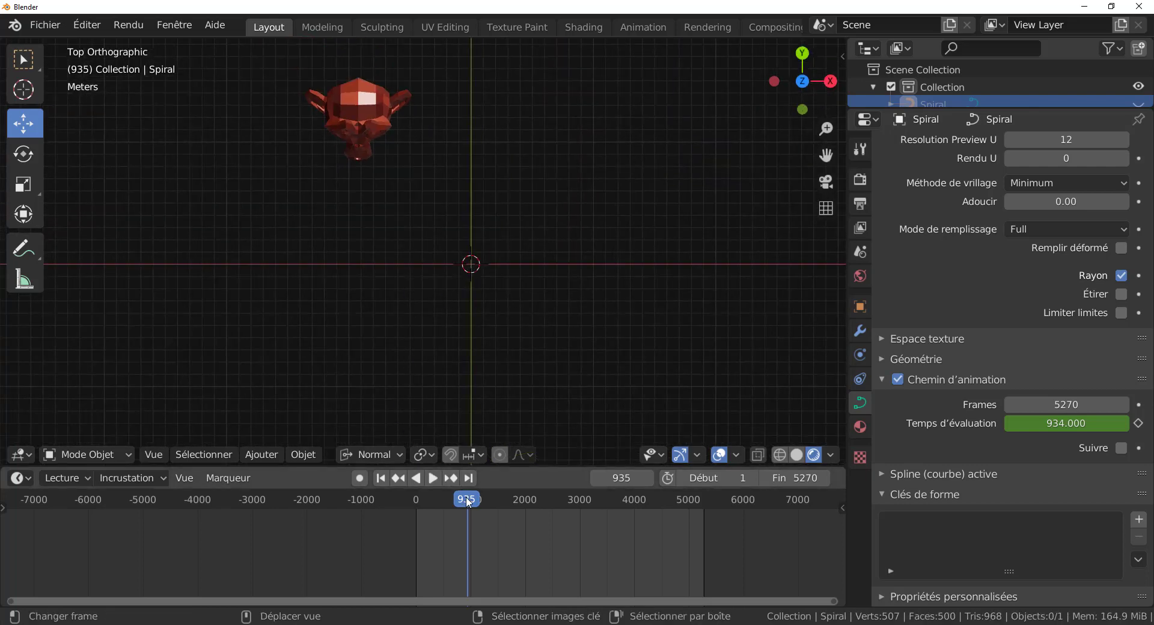
left_click_drag(468, 502, 415, 503)
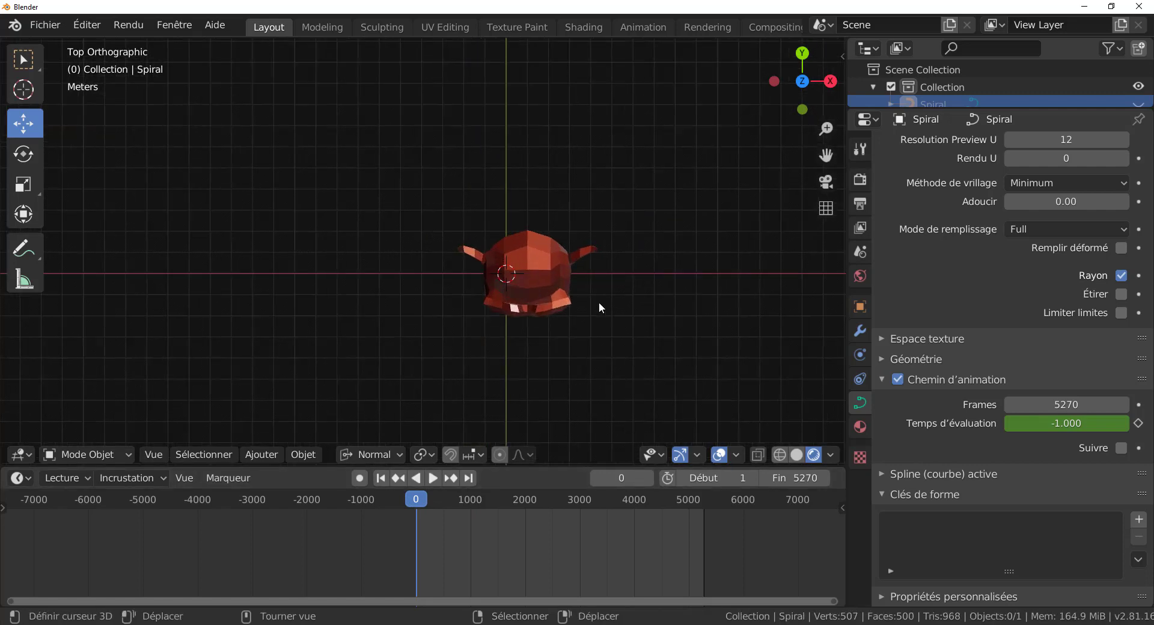
scroll(599, 308, "down", 2)
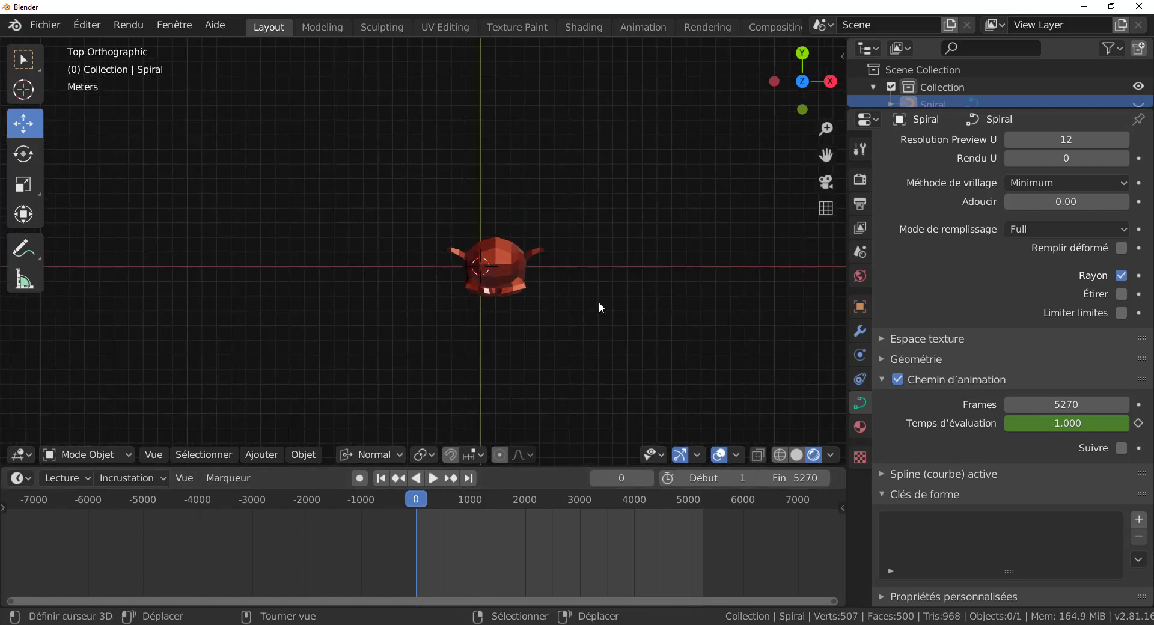
- Try to offset the monkey about 16.87 m along X at frame 0, and play the animation briefly to check it
left_click(508, 267)
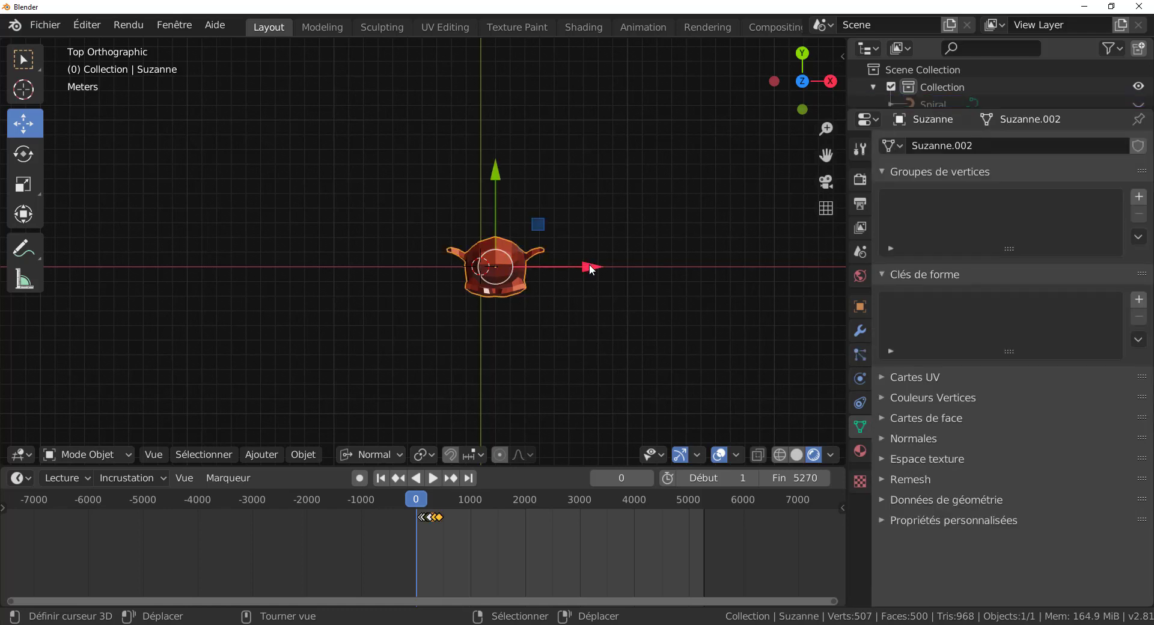
left_click_drag(591, 269, 750, 265)
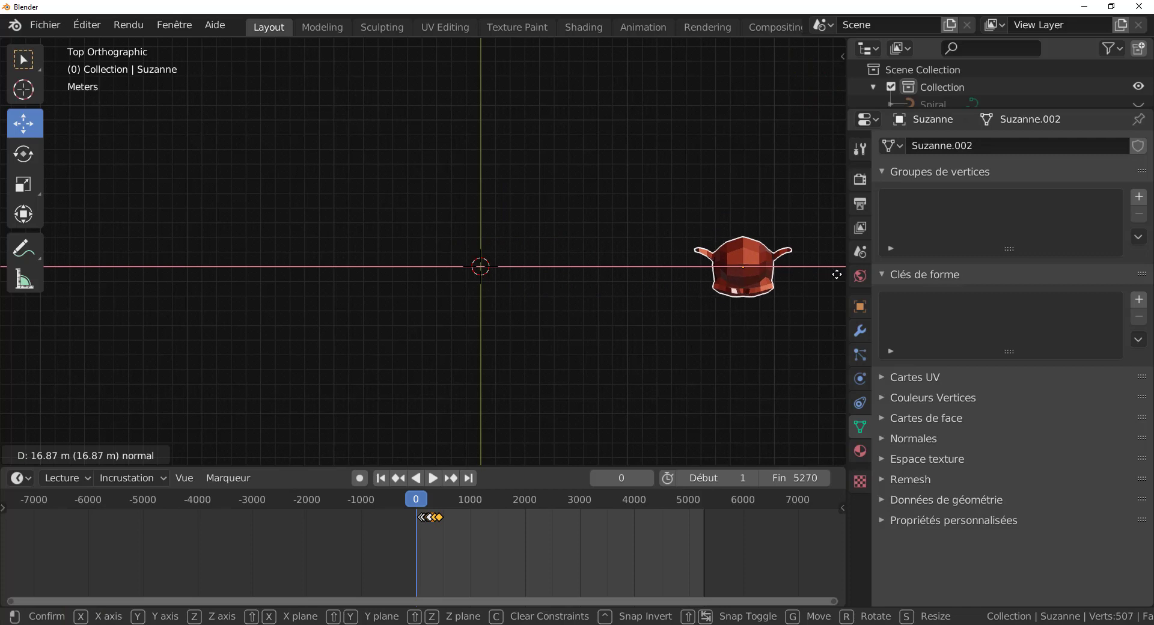
left_click_drag(837, 275, 836, 274)
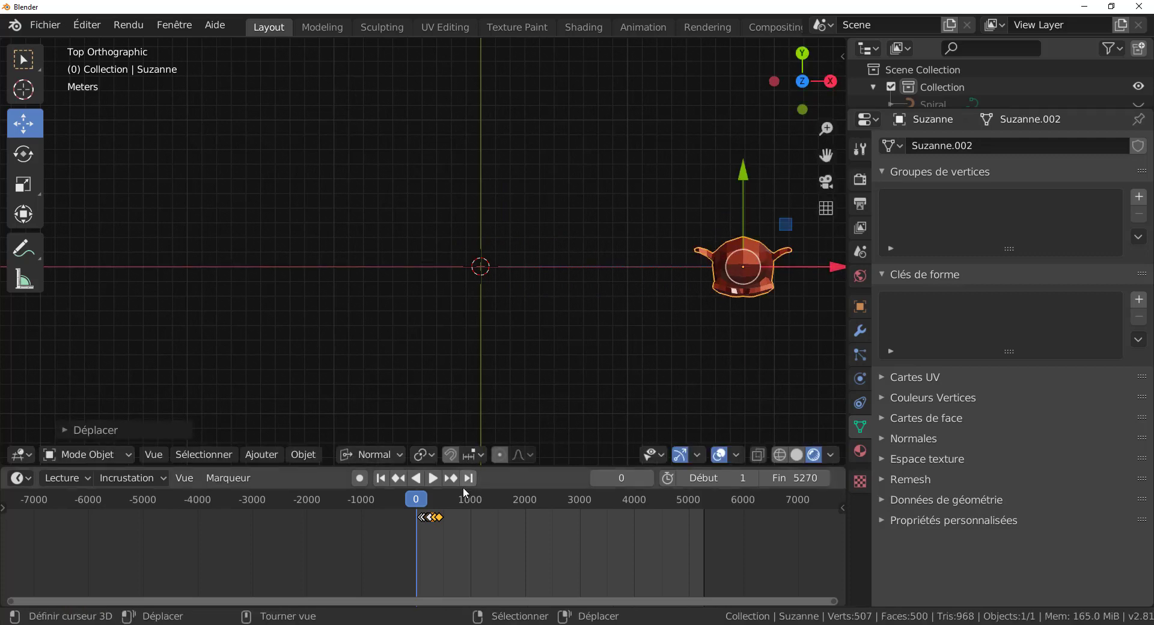
left_click(432, 478)
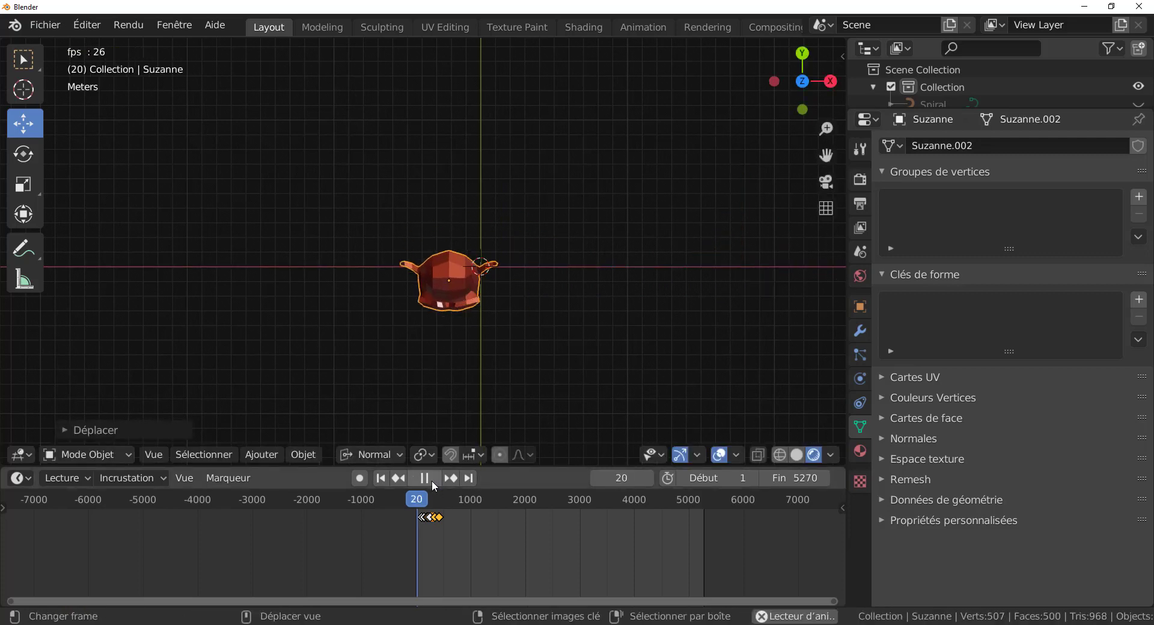
left_click(432, 477)
- At frame 24, move the monkey along X onto the world Y axis, enable automatic keying and record its location keyframe
left_click_drag(605, 284, 754, 273)
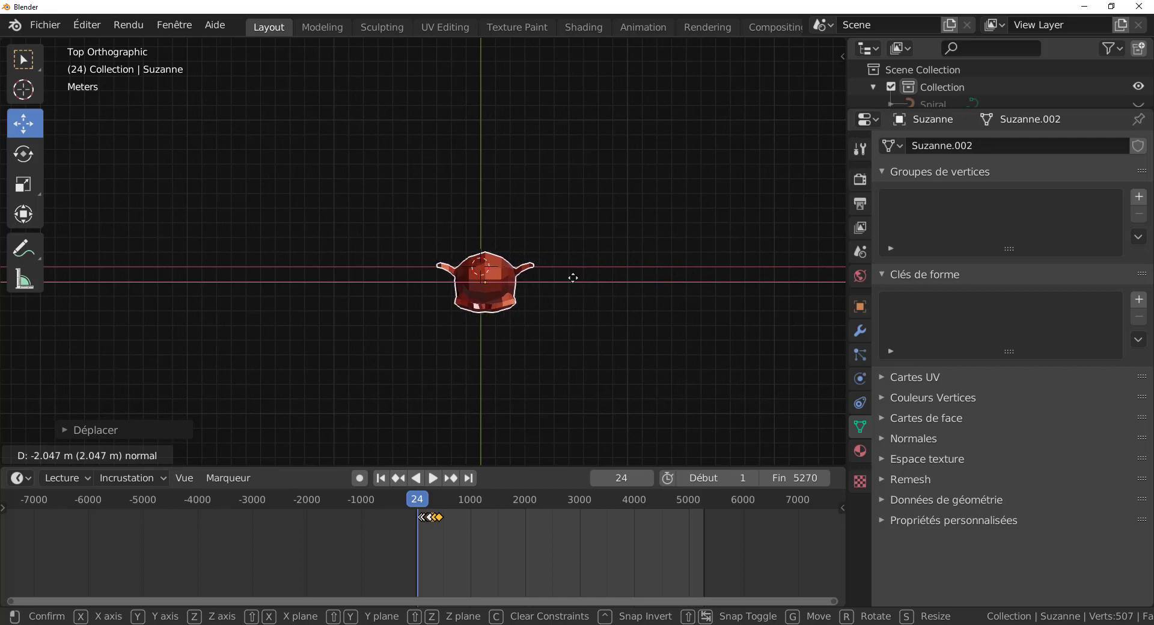
left_click_drag(572, 279, 572, 278)
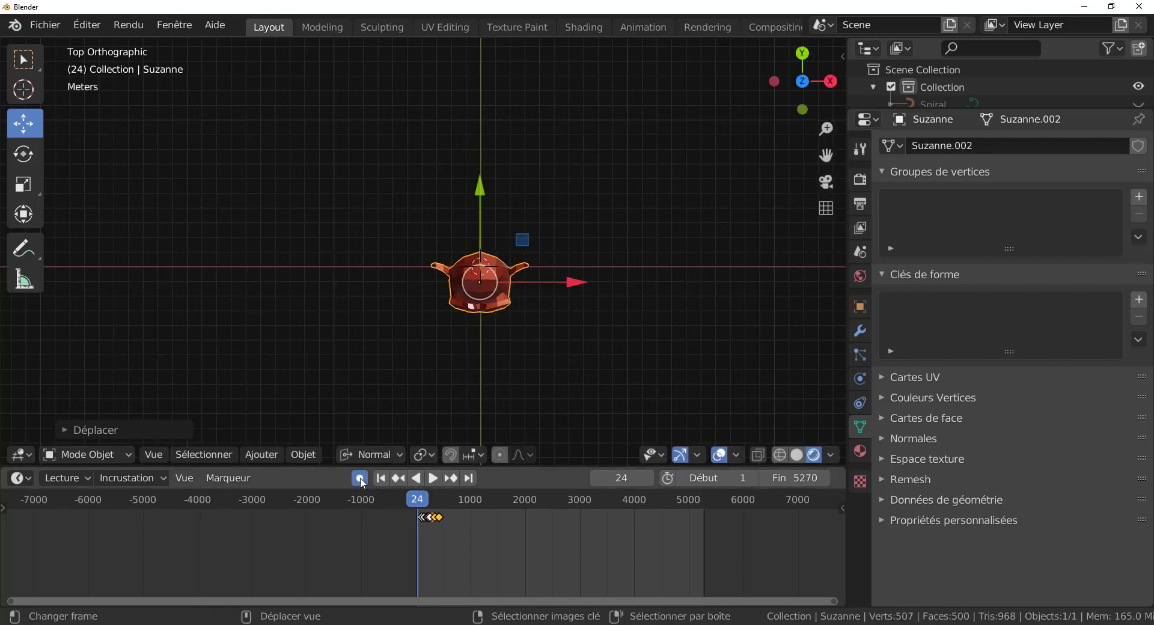
left_click(480, 189)
- Go to frame 1189 and move the monkey farther out along positive X to record a location keyframe
left_click_drag(417, 499, 483, 498)
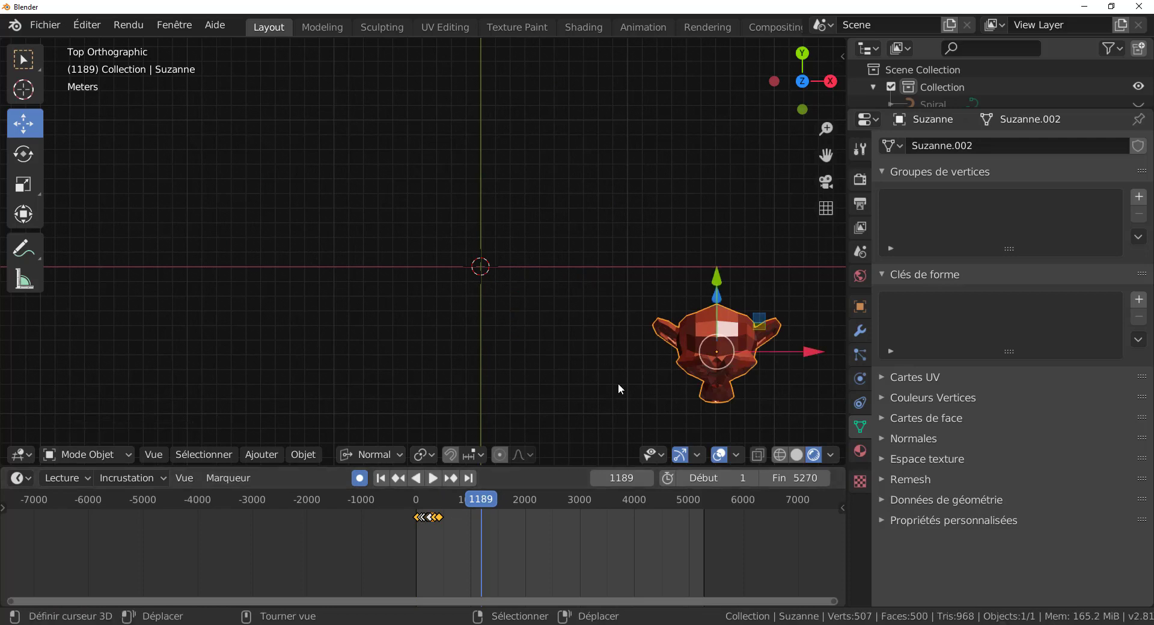
scroll(666, 327, "down", 3)
left_click_drag(682, 312, 821, 309)
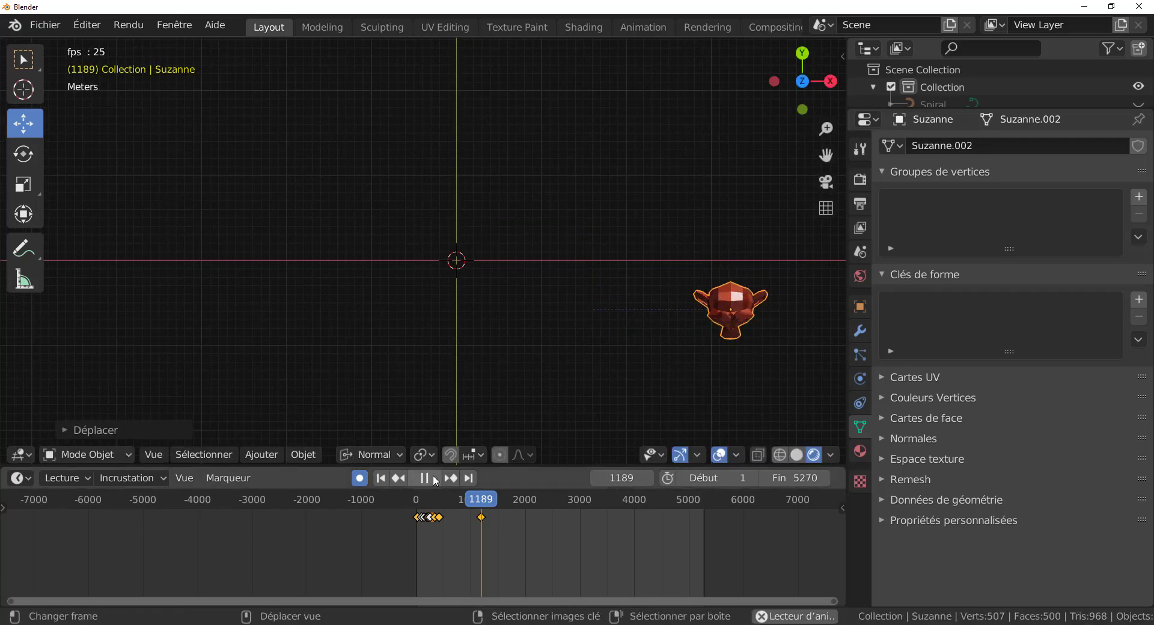
- Replay the animation from the start in a perspective view with the monkey deselected
middle_click_drag(629, 361, 591, 234)
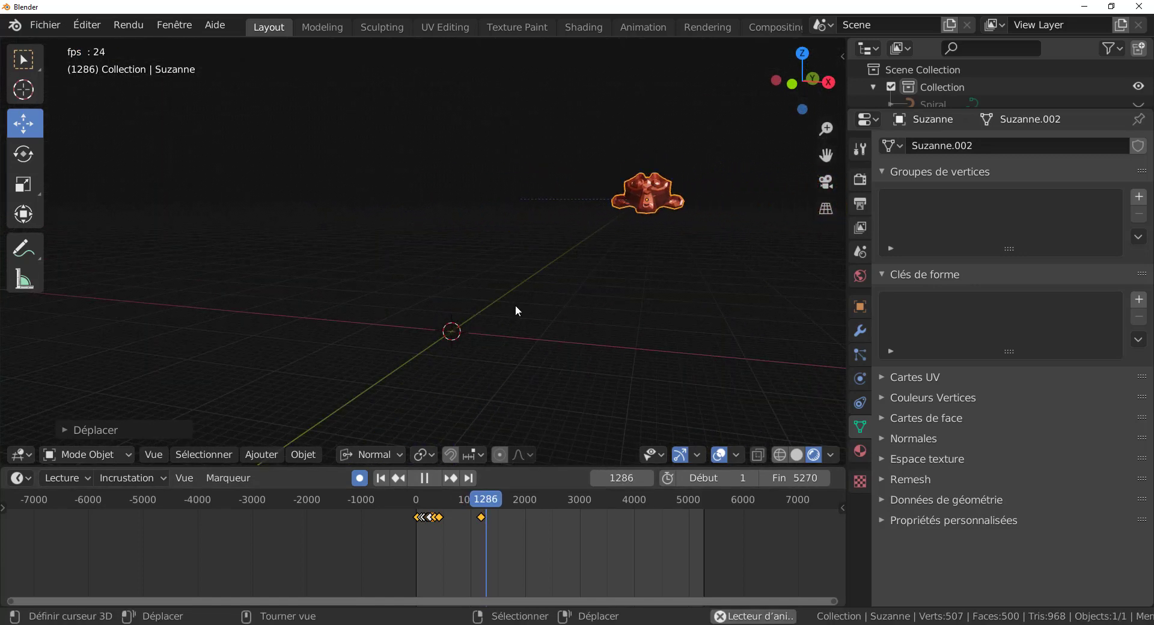
left_click_drag(448, 515, 378, 532)
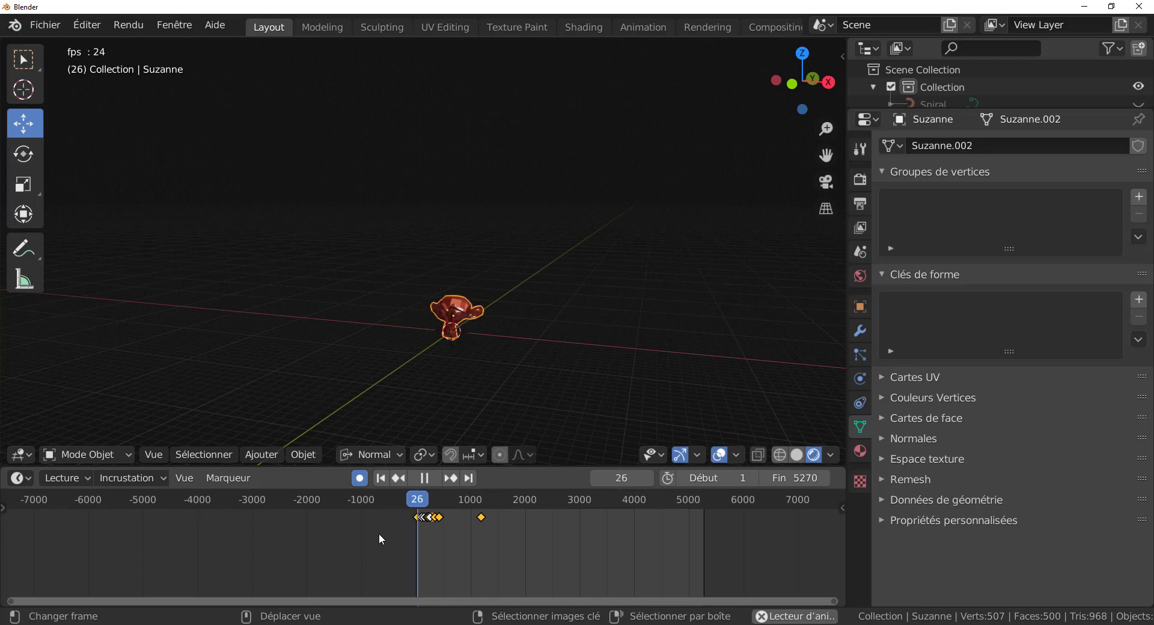
key("alt+a")
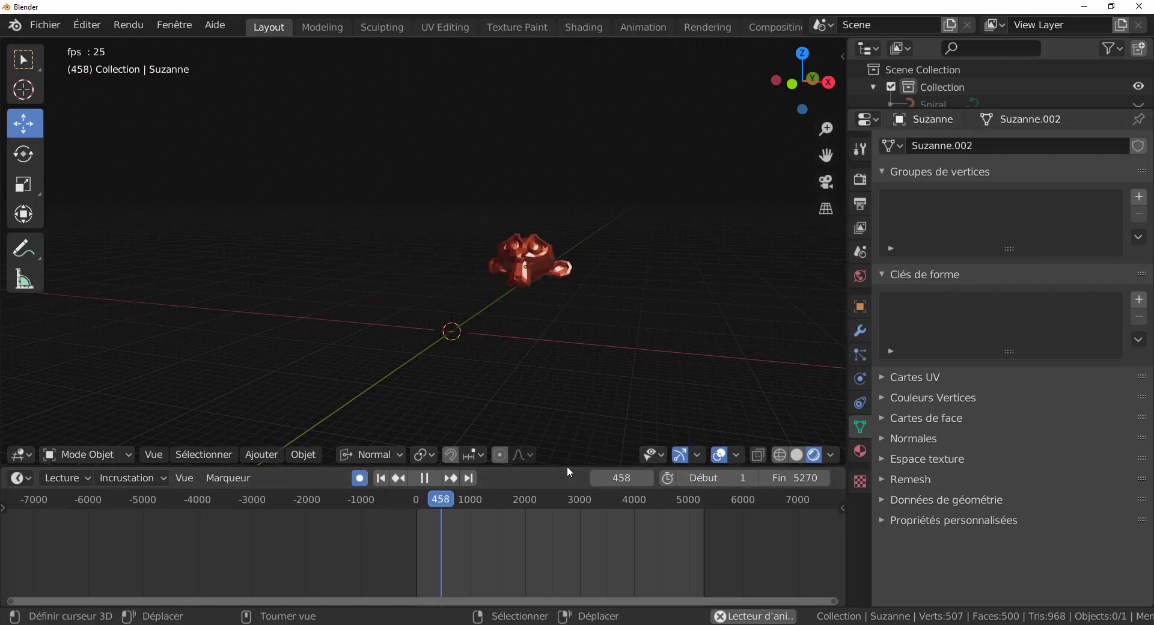
- Enlarge the 3D viewport by shrinking the timeline and the properties area while the animation plays
left_click_drag(567, 466, 567, 544)
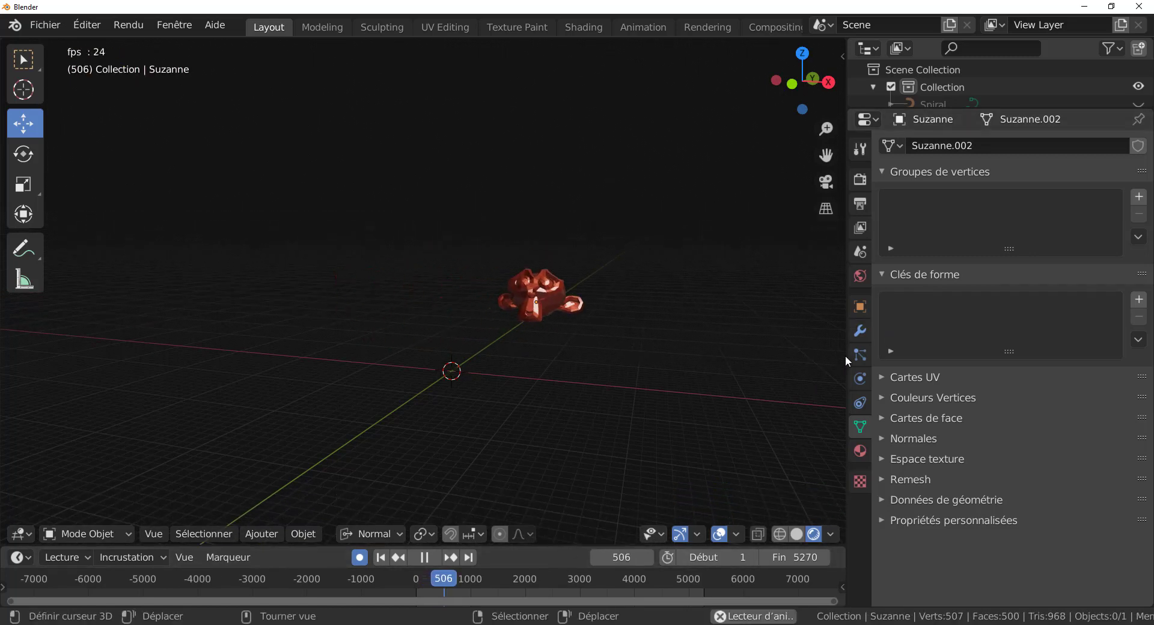
left_click_drag(847, 353, 1057, 334)
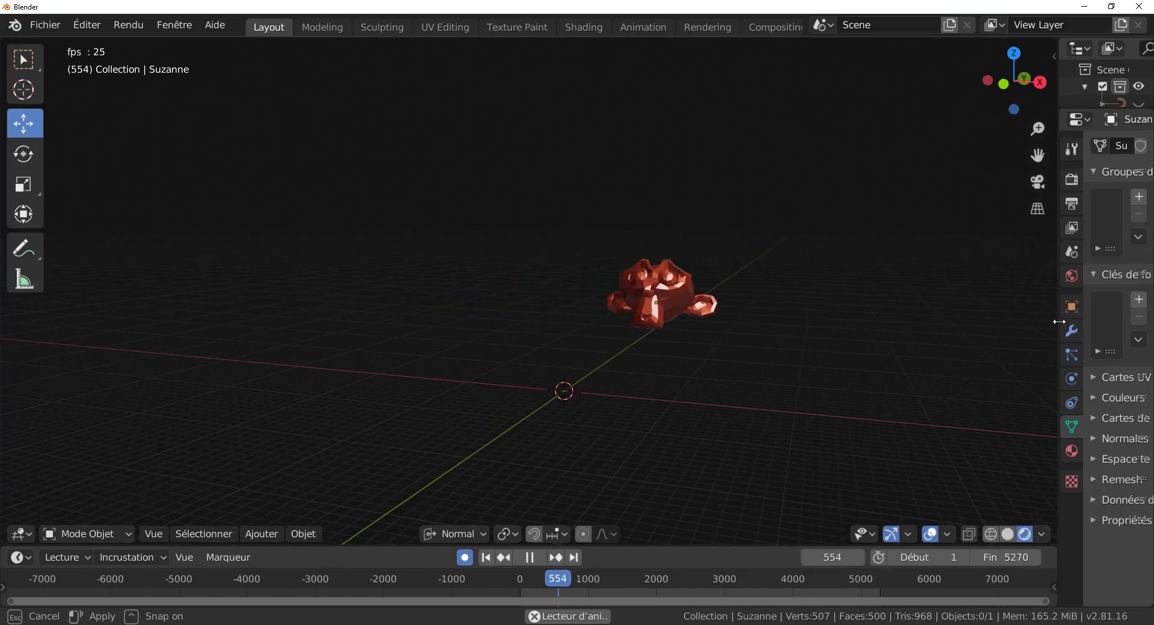
scroll(827, 385, "up", 2)
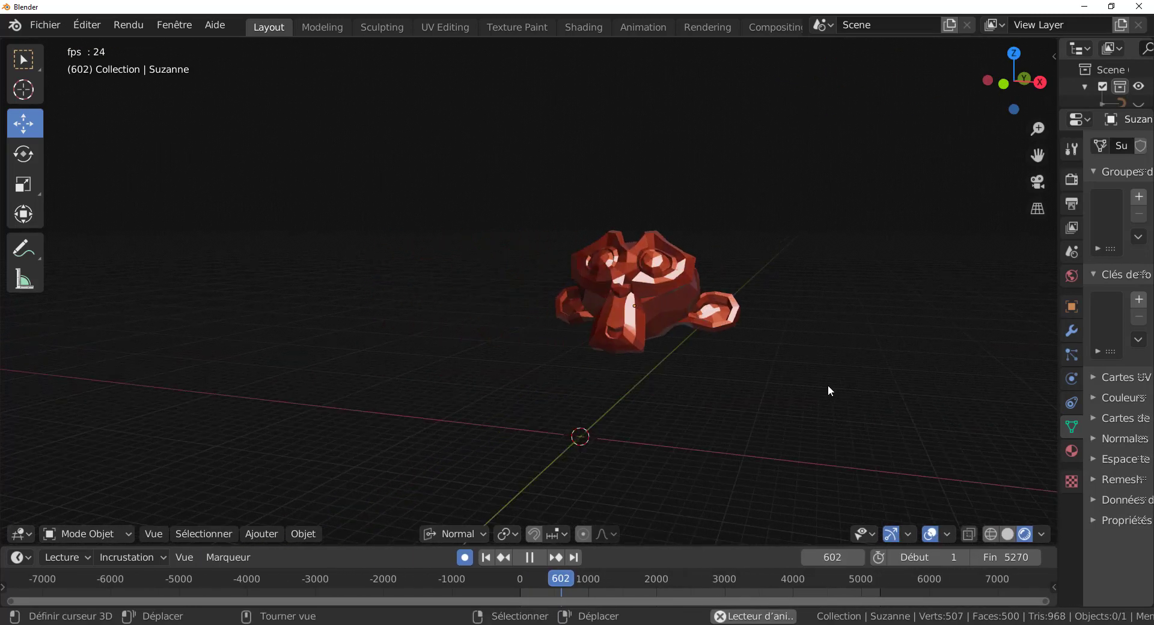